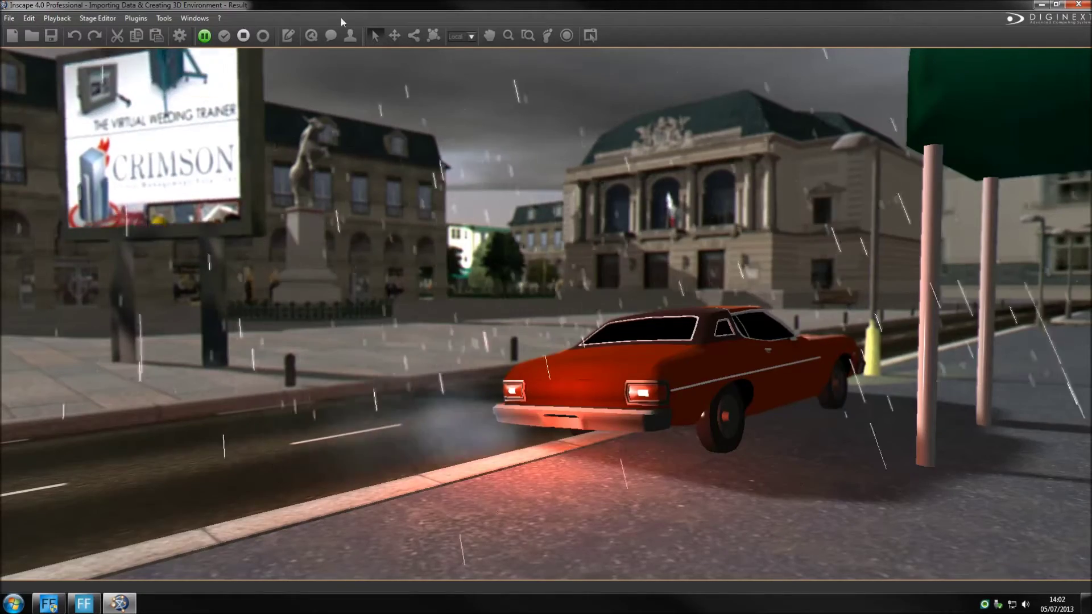
# Stop the running rainy city simulation to get back to the editor
pyautogui.click(244, 36)
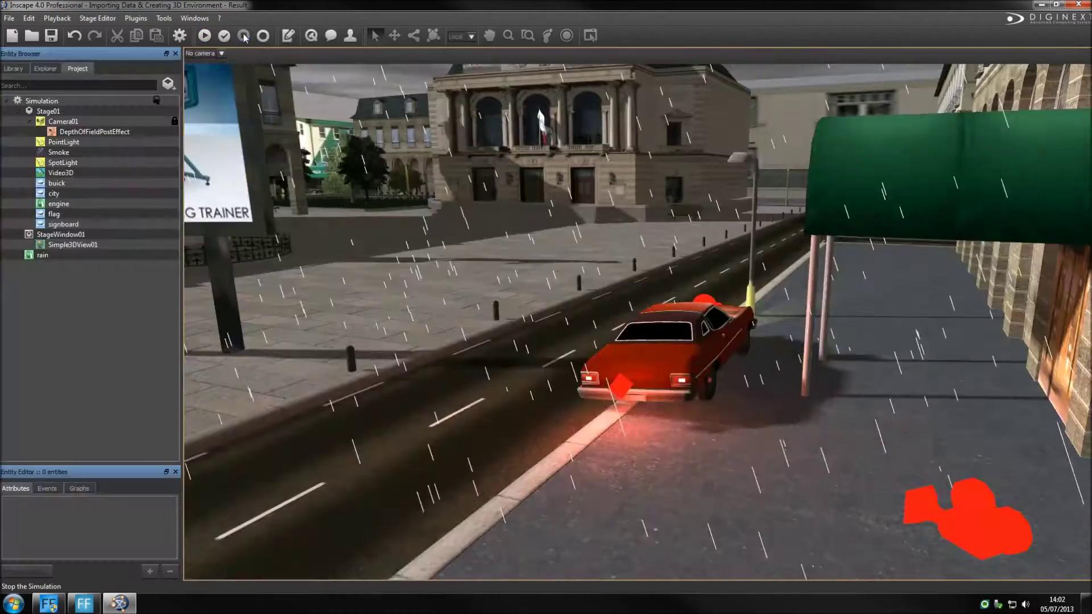
# Close the city project, answer the save prompt, and browse to the Desktop for a new project folder
pyautogui.hotkey('ctrl', 'n')
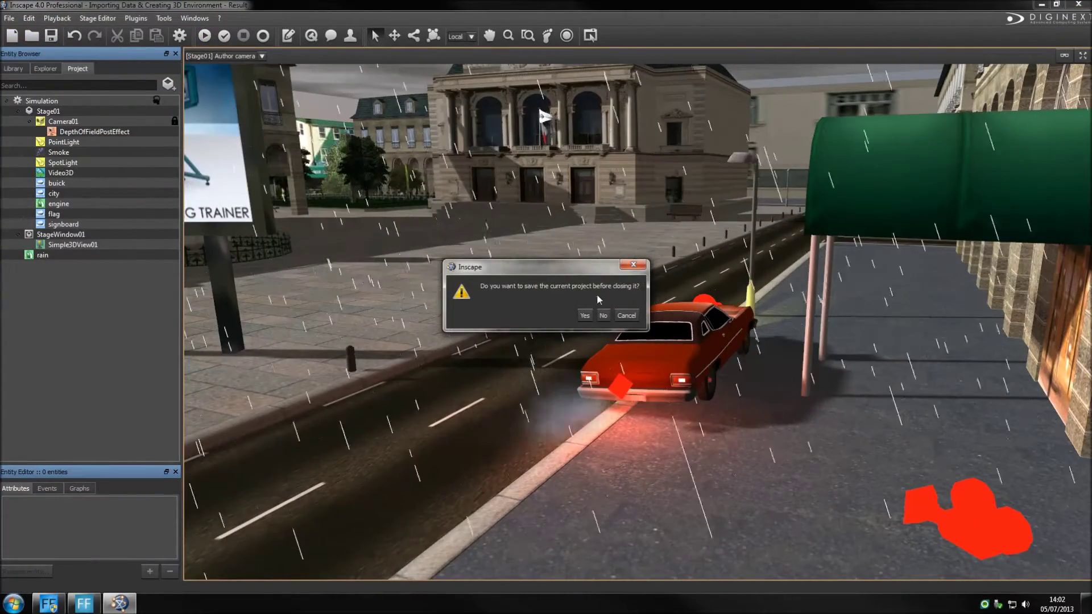
pyautogui.click(603, 315)
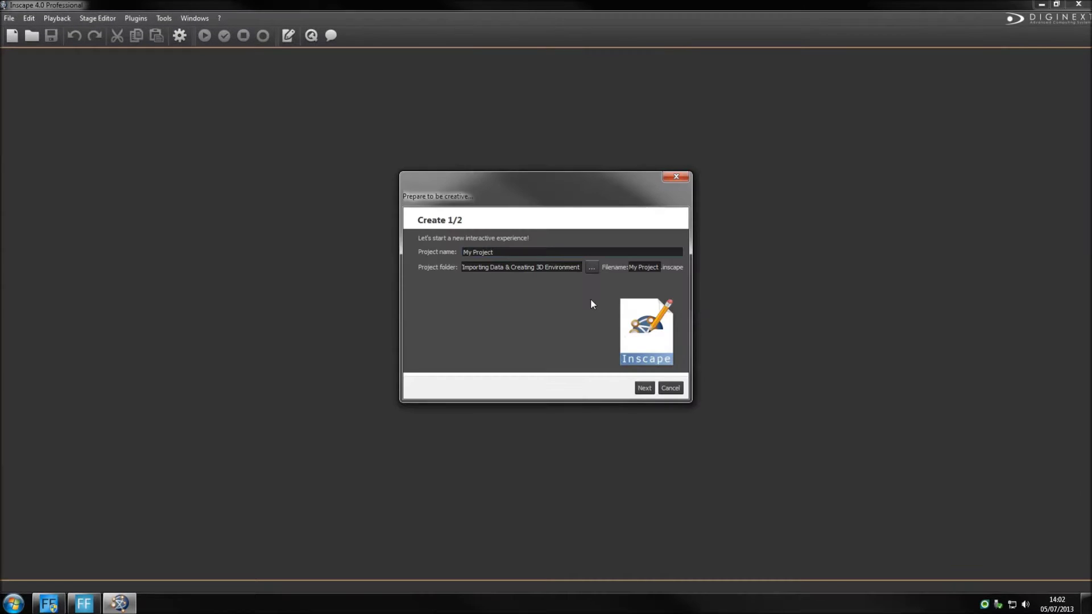
pyautogui.click(592, 266)
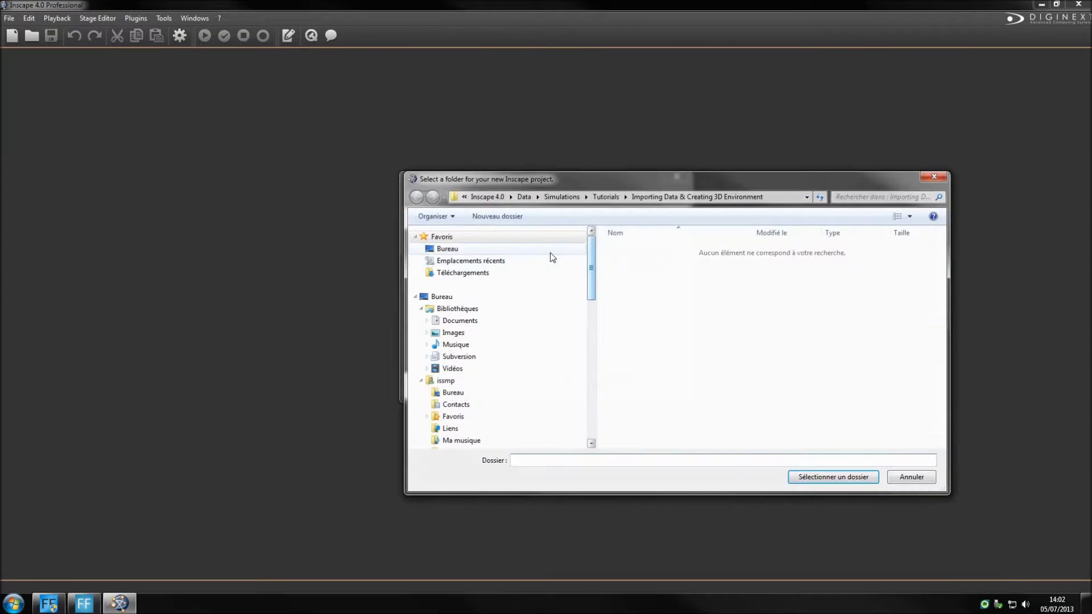
pyautogui.click(477, 249)
# Create a 'My Project' folder on the Desktop, choose it, and continue to plugin selection
pyautogui.rightClick(664, 346)
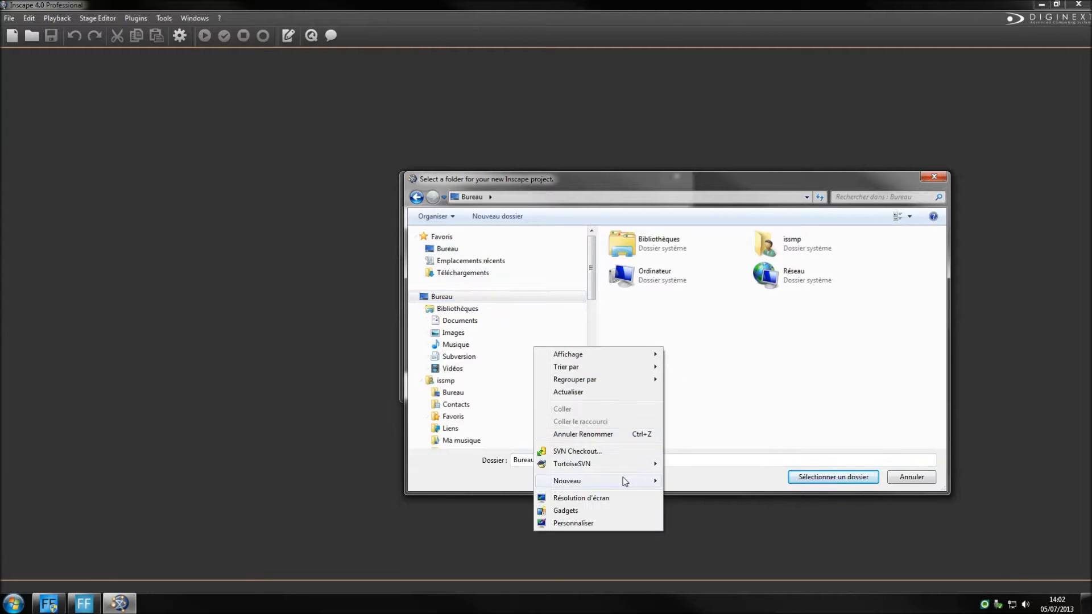
pyautogui.moveTo(625, 481)
pyautogui.click(428, 338)
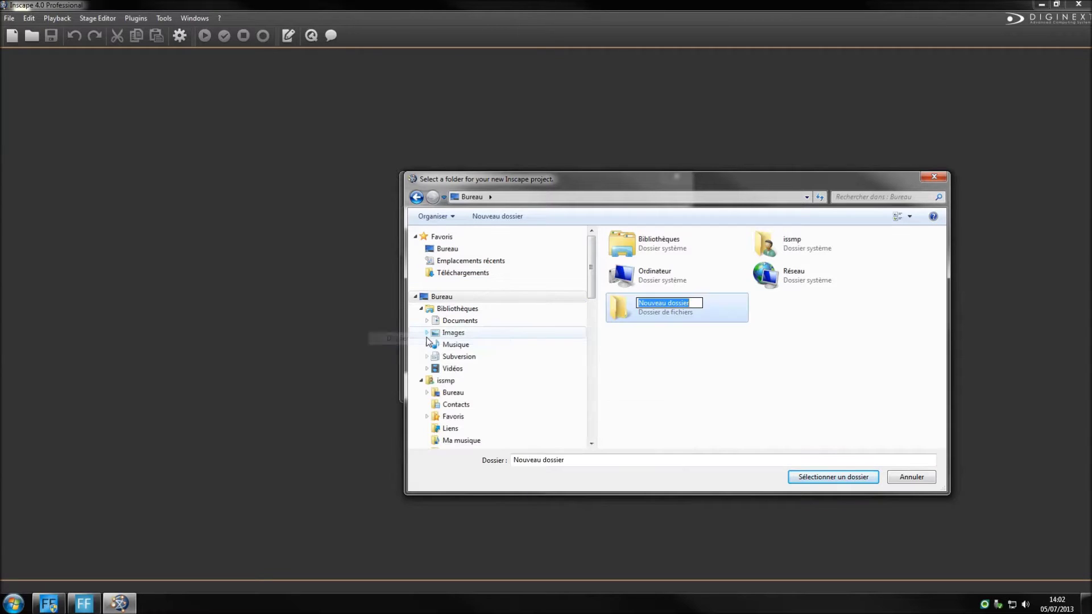
pyautogui.write('Myy P')
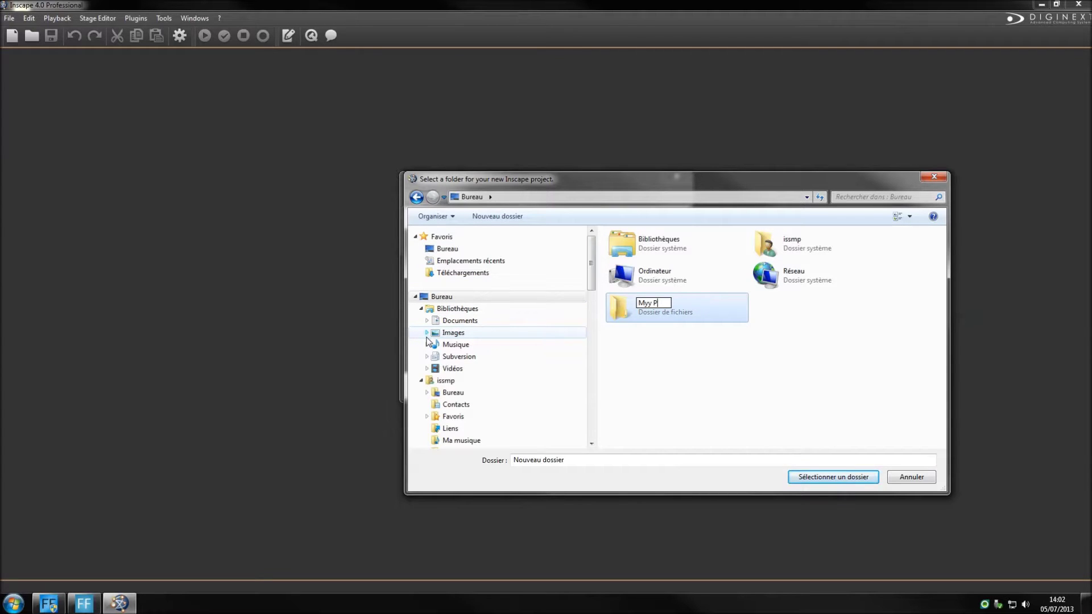
pyautogui.press('BackSpace')
pyautogui.press('BackSpace')
pyautogui.press('BackSpace')
pyautogui.write('Projec')
pyautogui.press('Return')
pyautogui.click(819, 477)
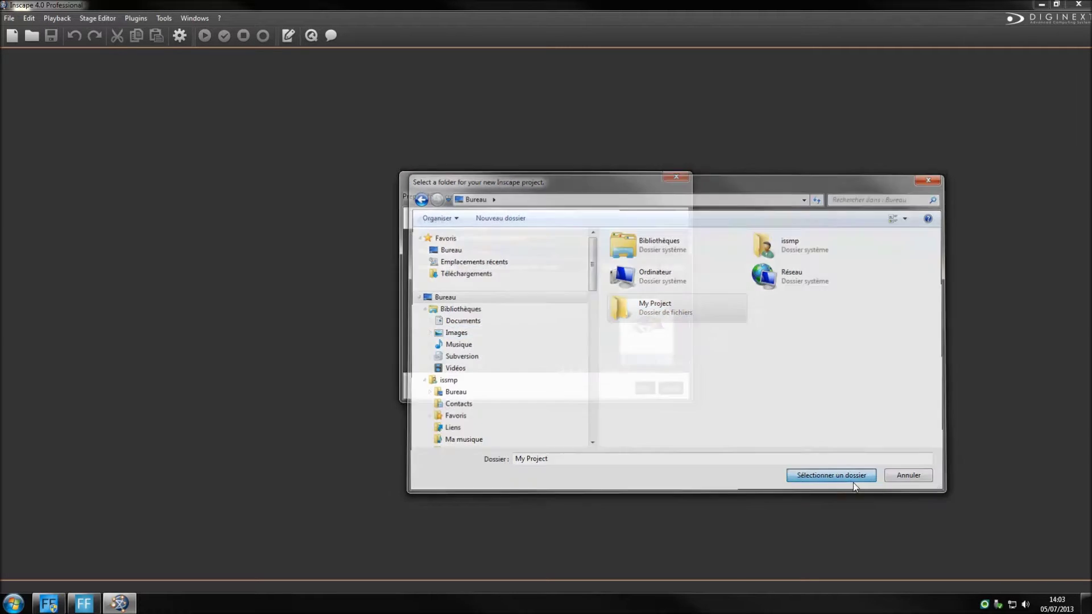
pyautogui.click(644, 389)
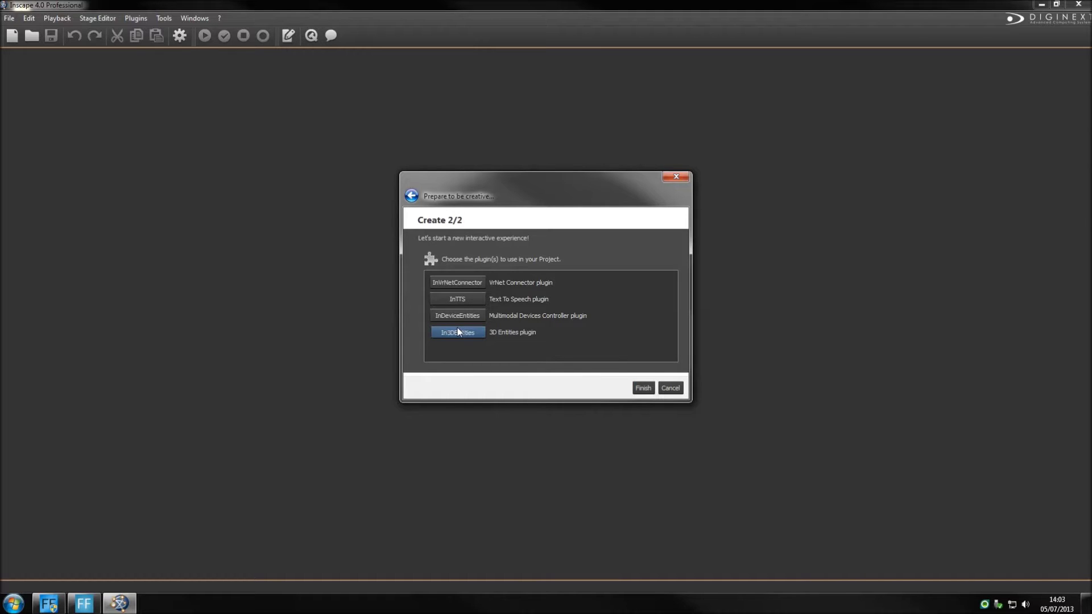
# Finish the empty My Project, hide the Synapse Editor, check 3D quality settings, and list all programs
pyautogui.click(642, 389)
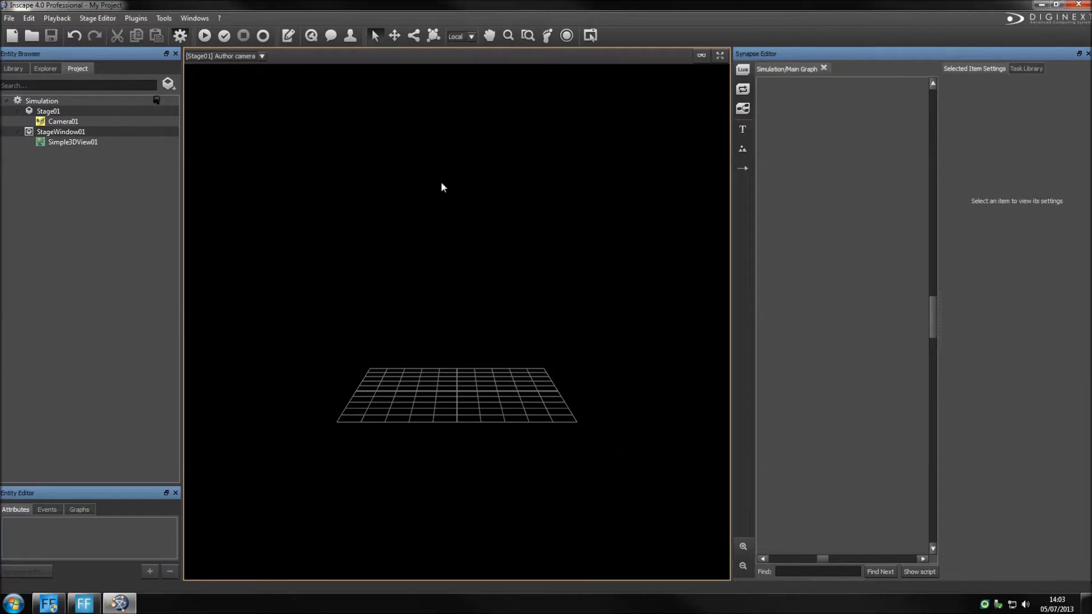
pyautogui.click(179, 34)
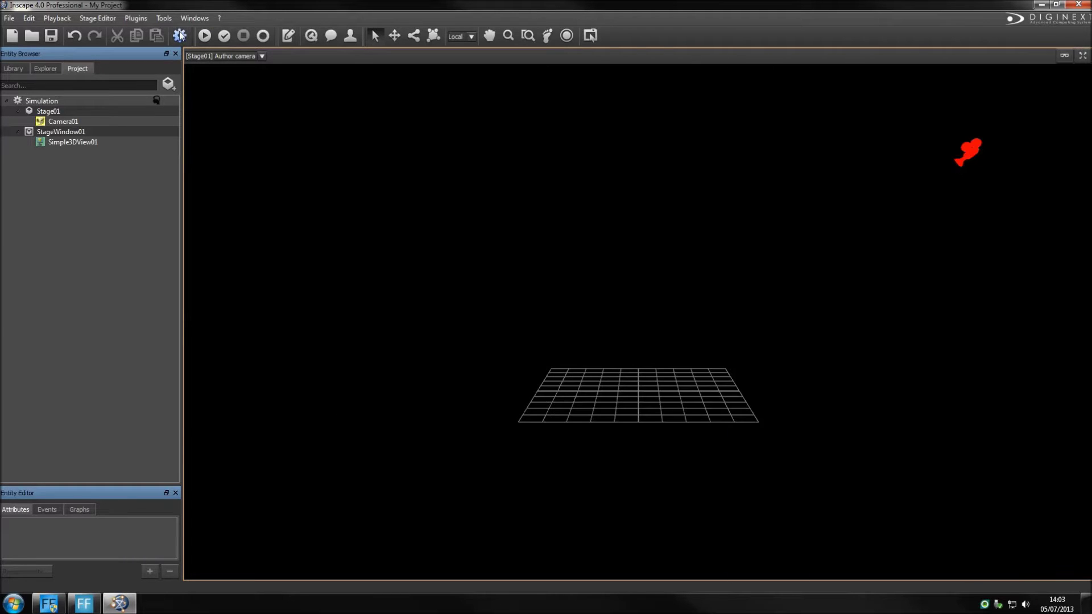
pyautogui.click(163, 18)
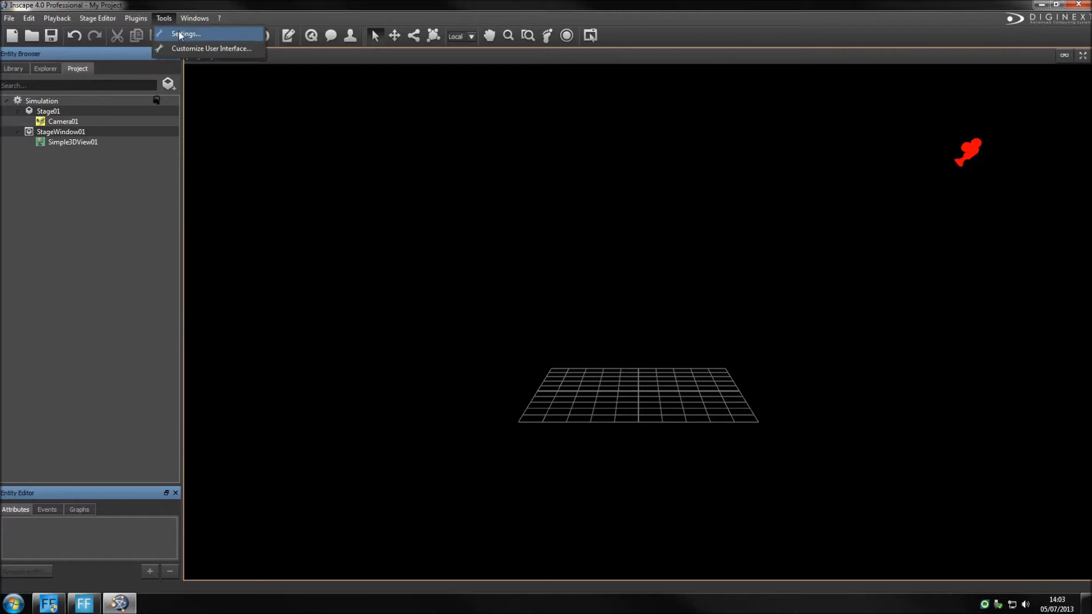
pyautogui.click(178, 32)
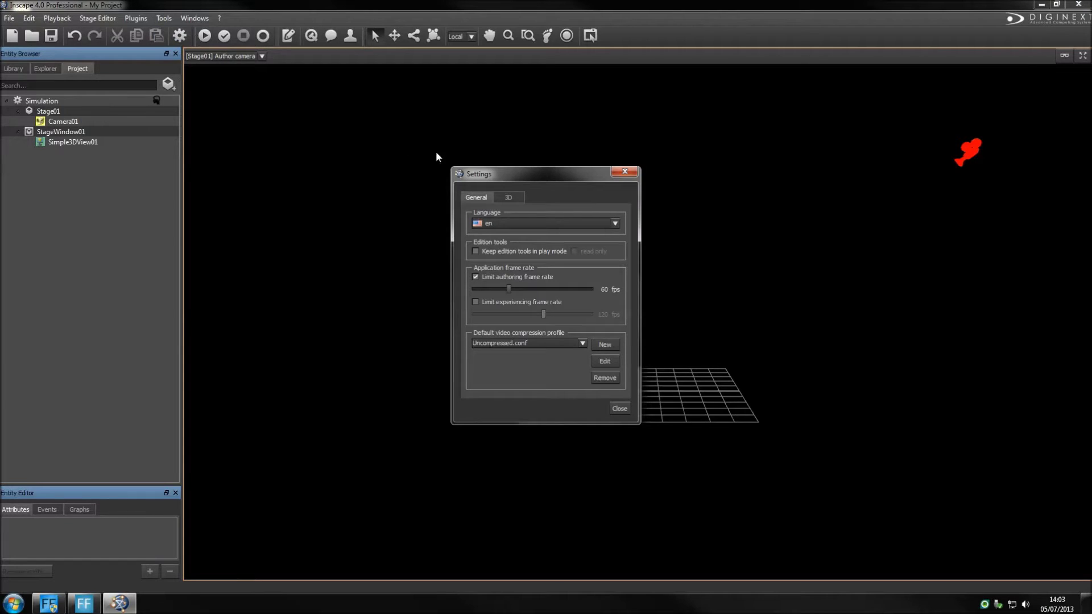
pyautogui.click(501, 200)
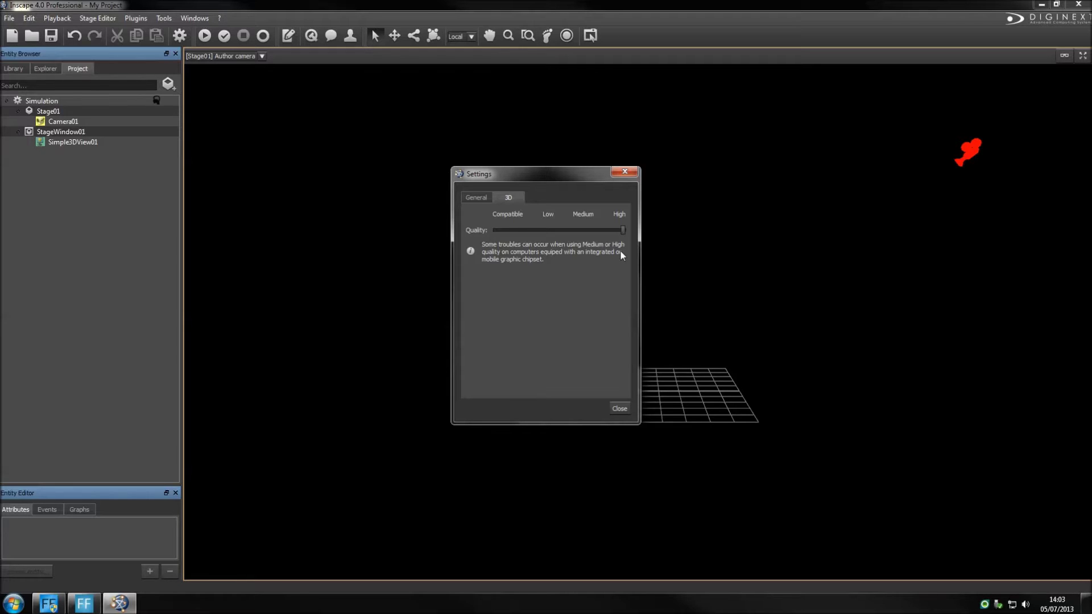
pyautogui.click(12, 604)
pyautogui.click(33, 554)
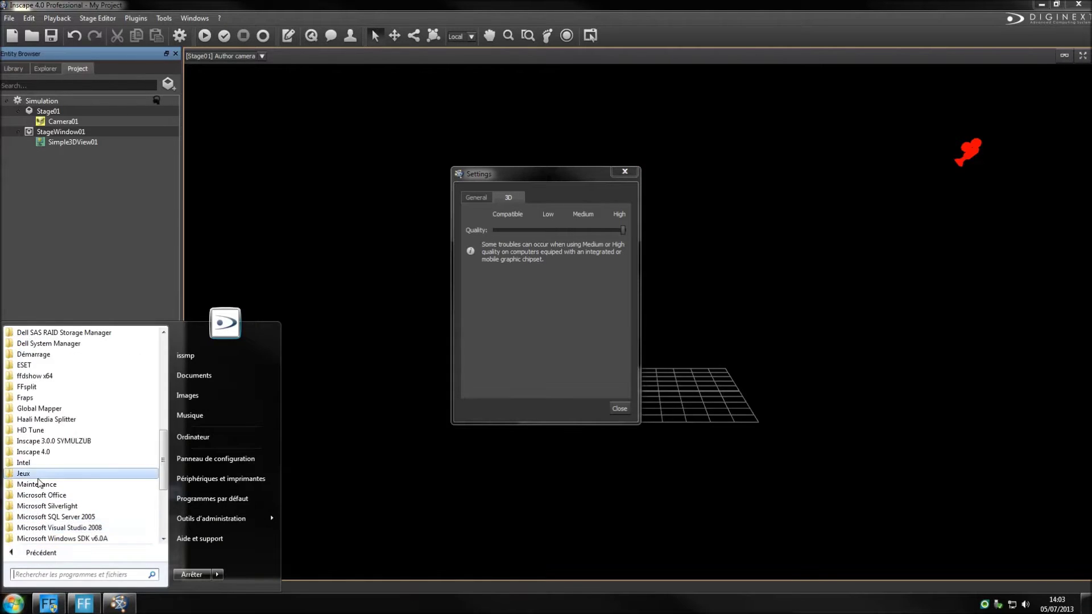
# Read the Inscape 4.0 README down to its system requirements, then close it and Settings
pyautogui.click(34, 451)
pyautogui.click(40, 495)
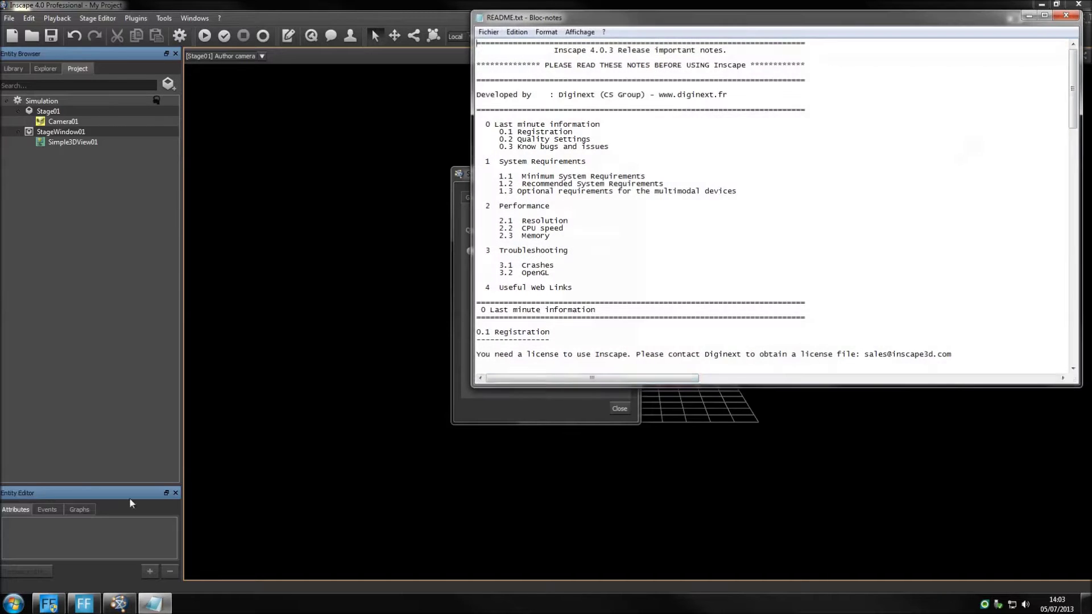
pyautogui.scroll(-6, 629, 229)
pyautogui.scroll(-5, 646, 232)
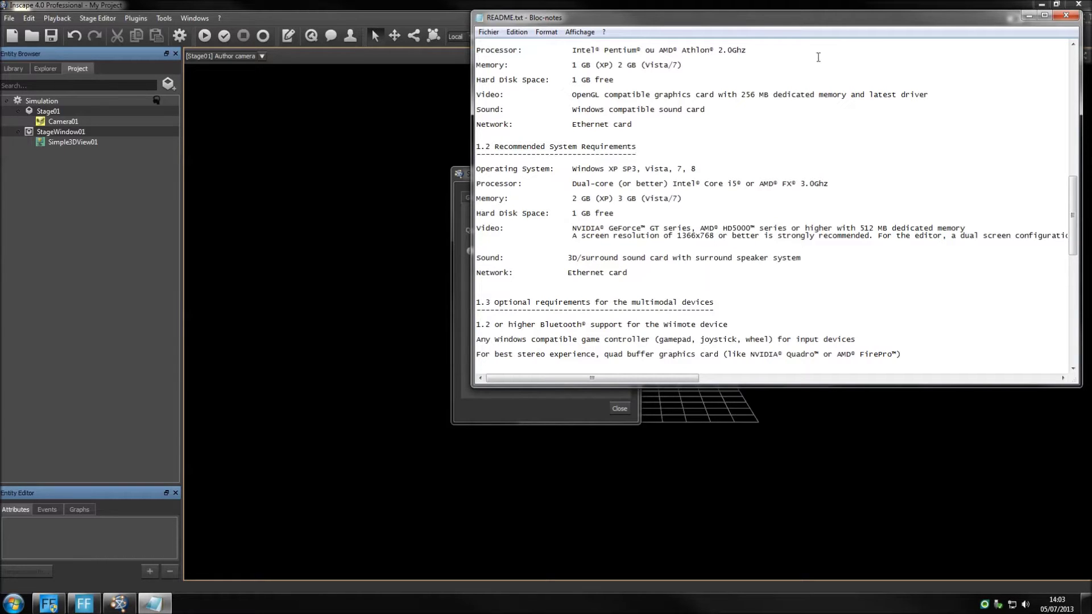
pyautogui.click(1066, 15)
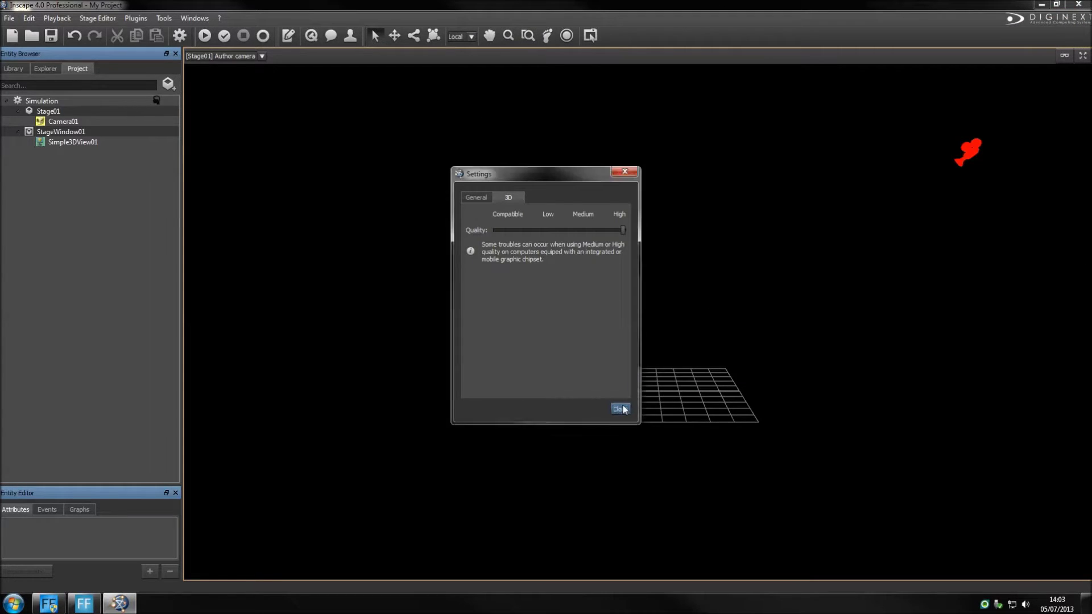
pyautogui.click(621, 409)
# Open the Inscape Simulations > Tutorials > Importing Data & Creating 3D Environment folder
pyautogui.click(14, 604)
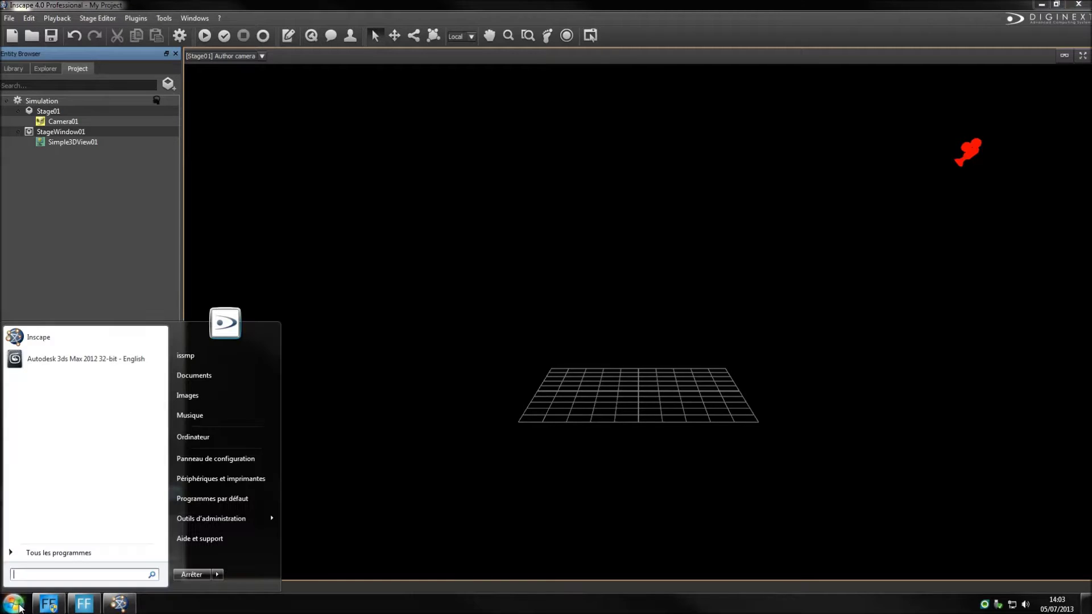
pyautogui.click(57, 553)
pyautogui.scroll(-3, 34, 432)
pyautogui.click(33, 452)
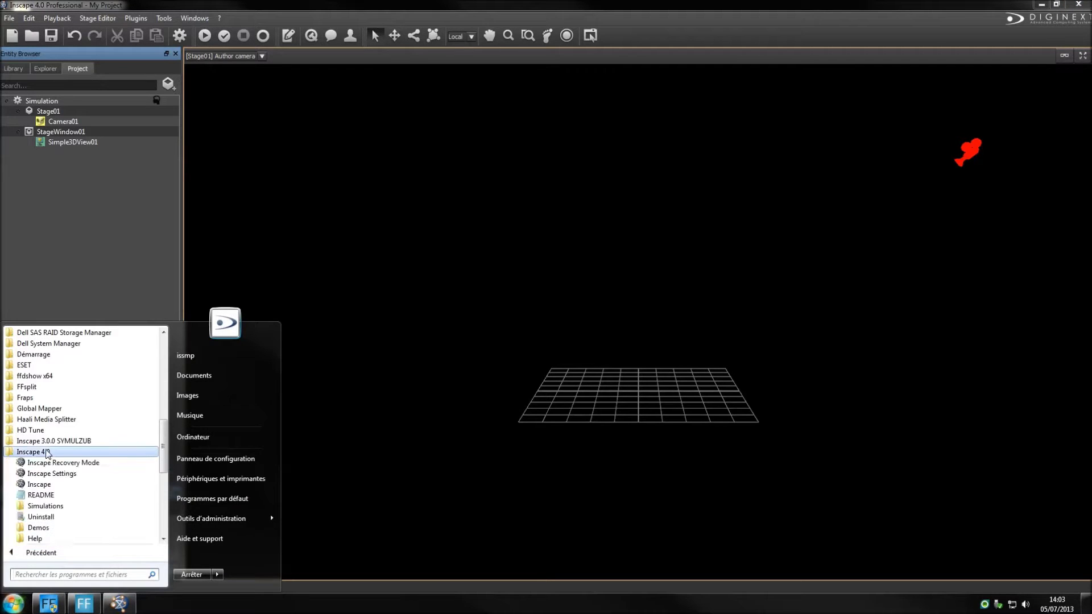
pyautogui.click(47, 505)
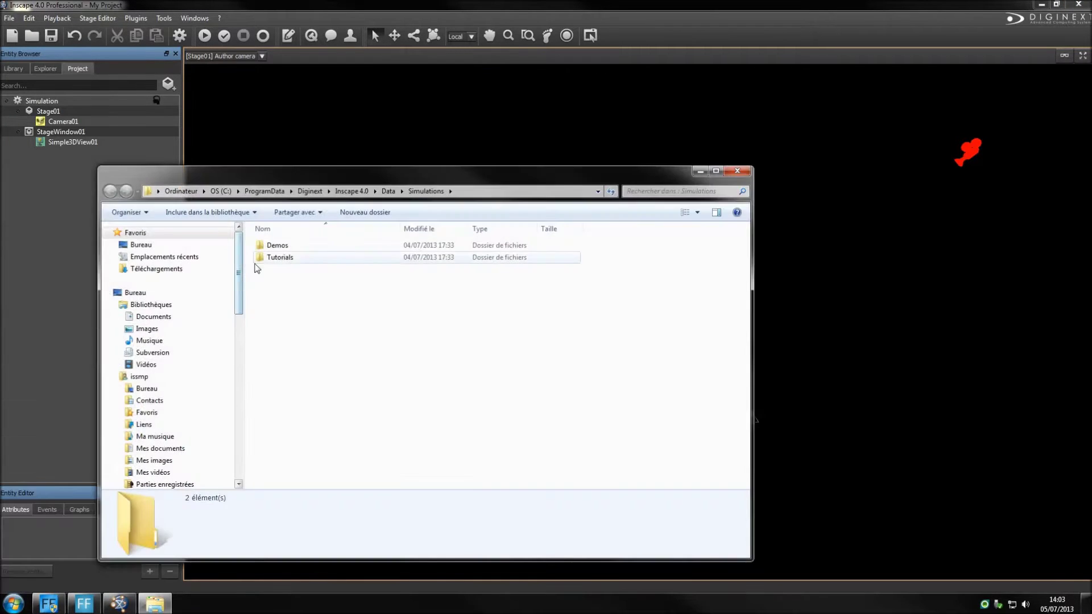
pyautogui.doubleClick(270, 259)
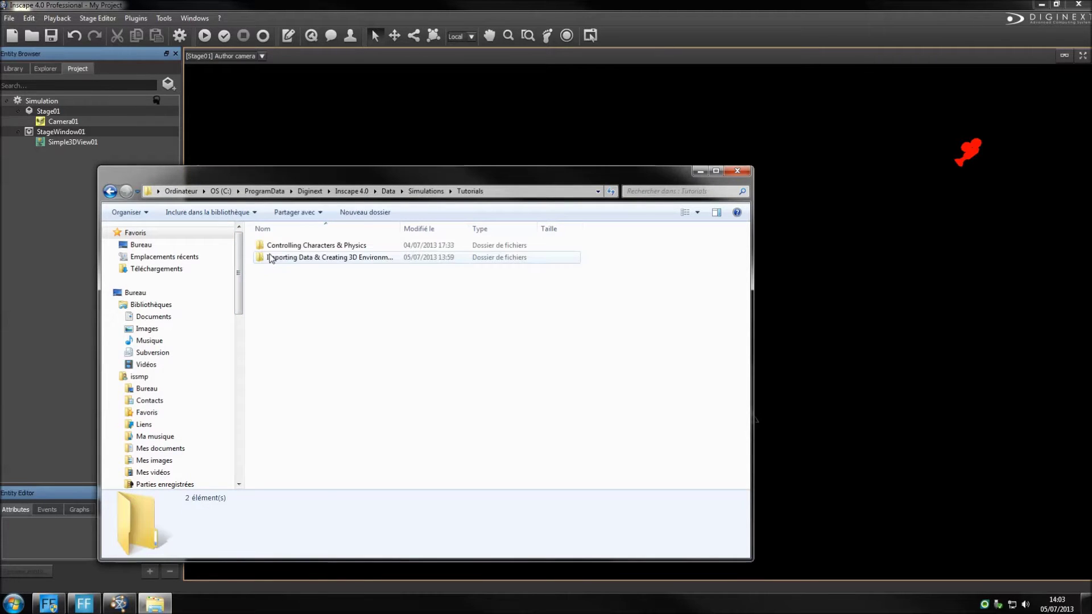
pyautogui.doubleClick(280, 258)
# Copy the seven tutorial asset files, leaving out the .inscape project file
pyautogui.moveTo(360, 372); pyautogui.dragTo(257, 239)
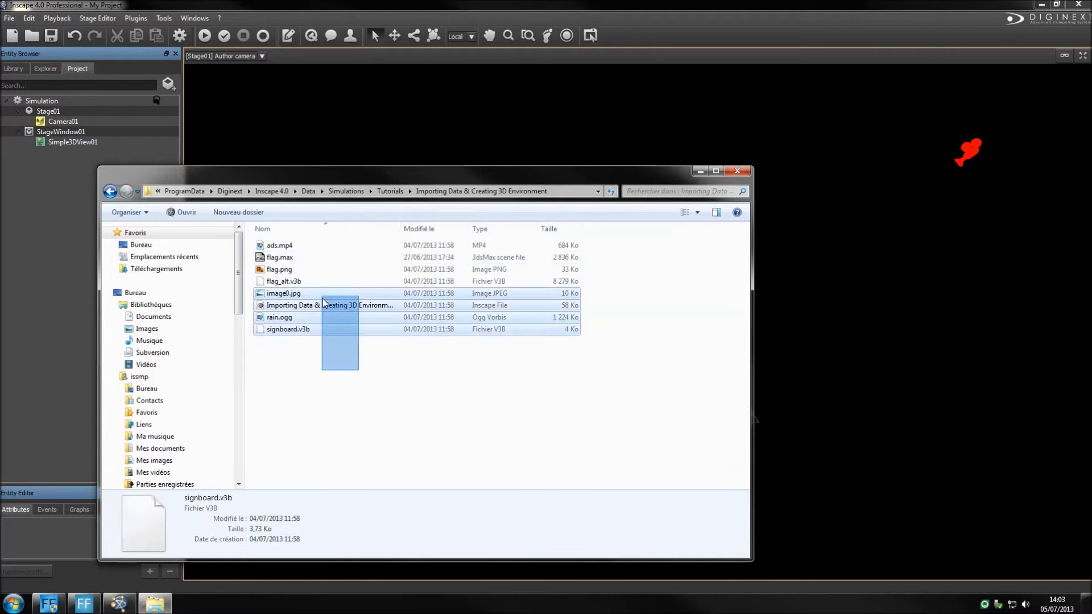
pyautogui.keyDown('ctrl'); pyautogui.click(285, 307); pyautogui.keyUp('ctrl')
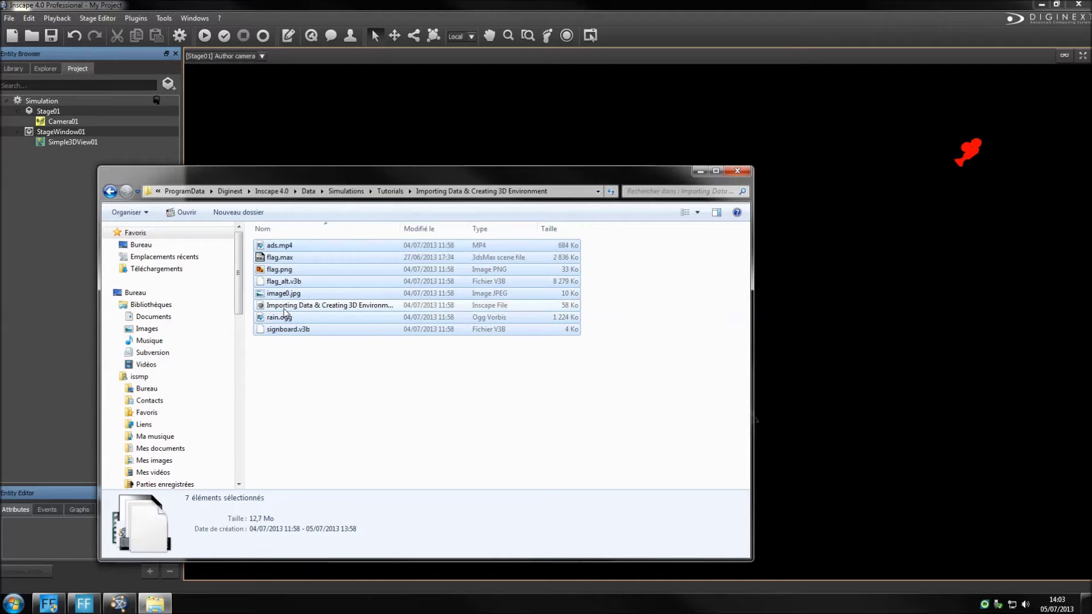
pyautogui.rightClick(282, 326)
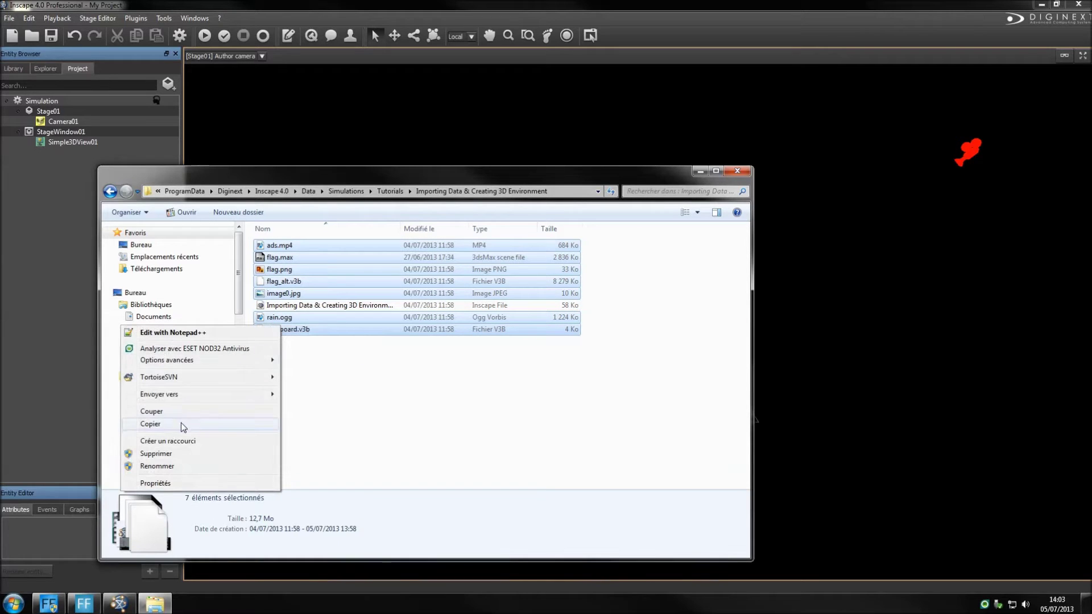
pyautogui.click(181, 423)
# Paste the copied files into Desktop > My Project, close Explorer, and clear the entity selection
pyautogui.click(137, 246)
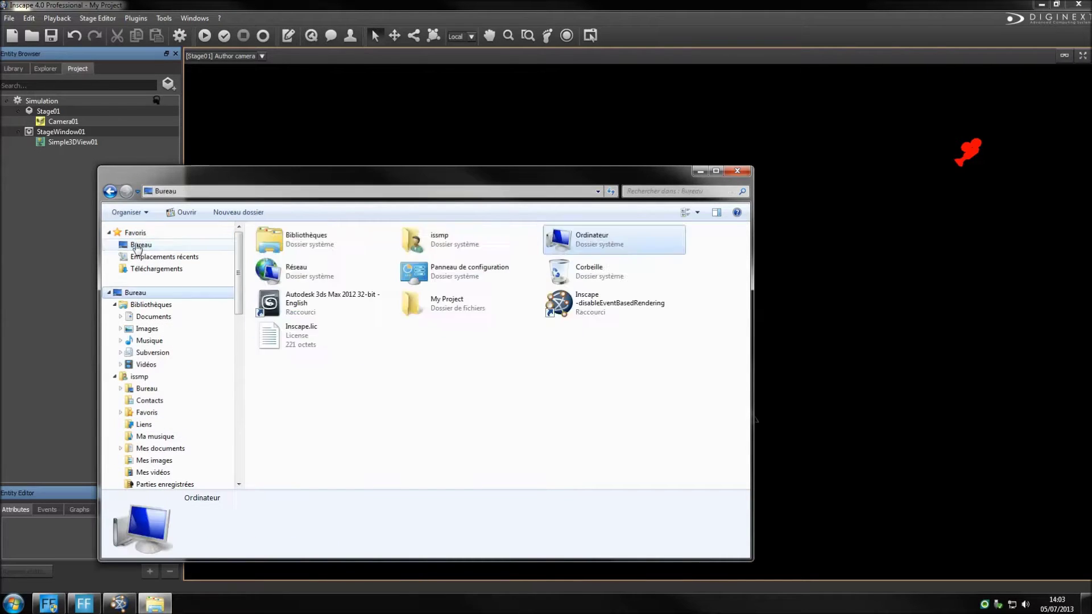
pyautogui.doubleClick(418, 299)
pyautogui.rightClick(391, 284)
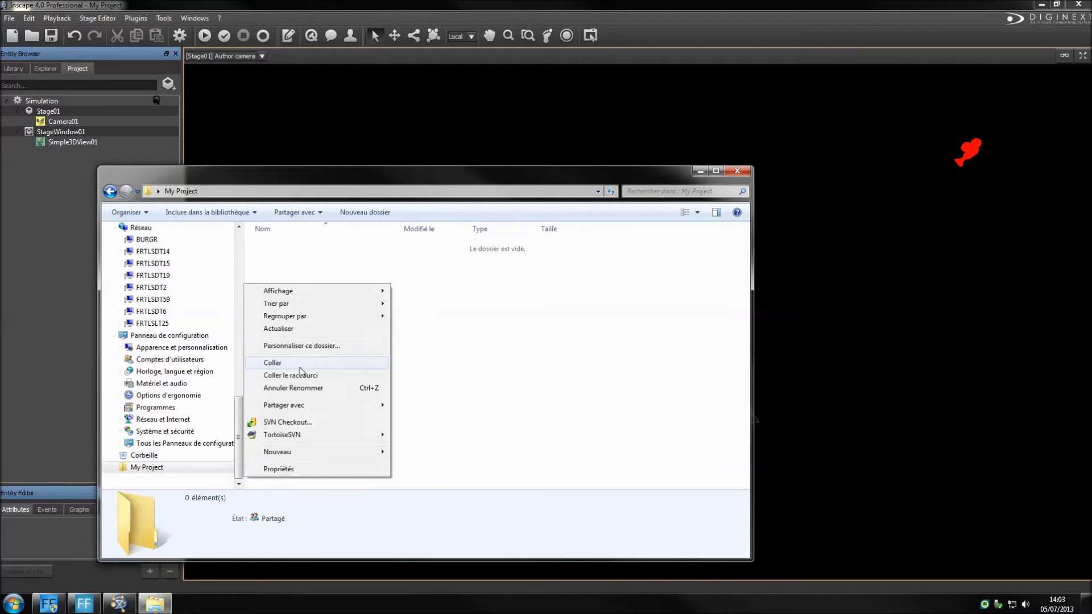
pyautogui.click(327, 362)
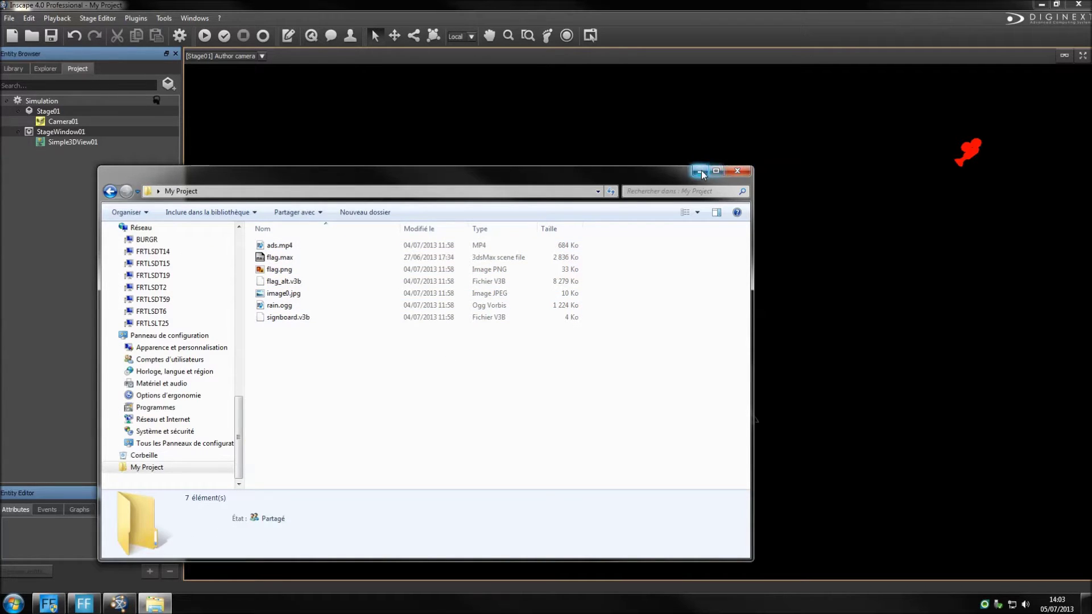
pyautogui.click(735, 172)
pyautogui.click(134, 132)
pyautogui.click(109, 164)
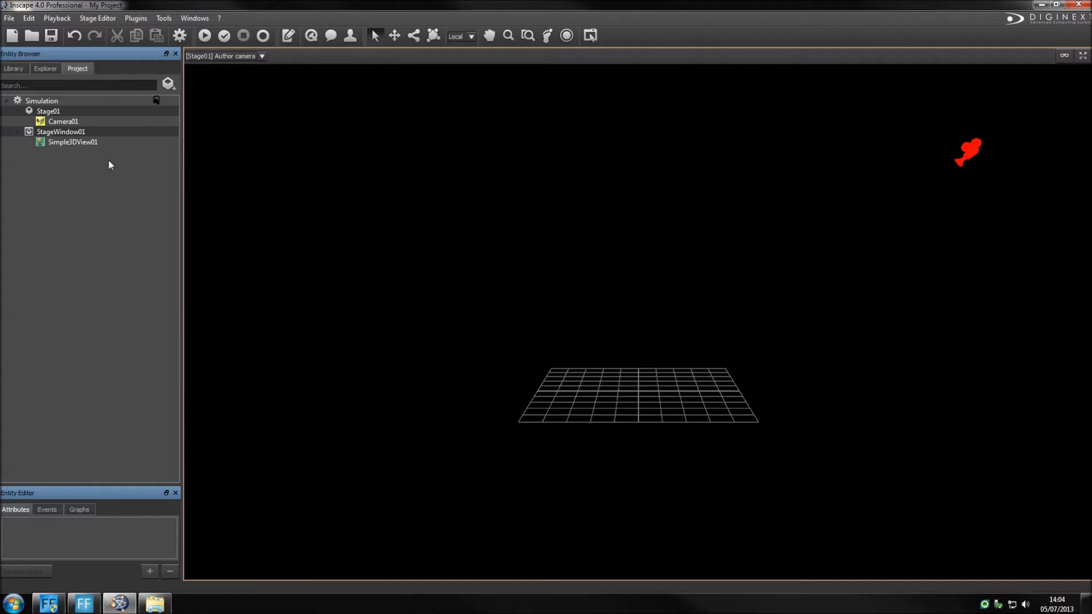
# Browse the Data path to Models > Scenes > City and drag city.v3b onto the stage
pyautogui.click(49, 71)
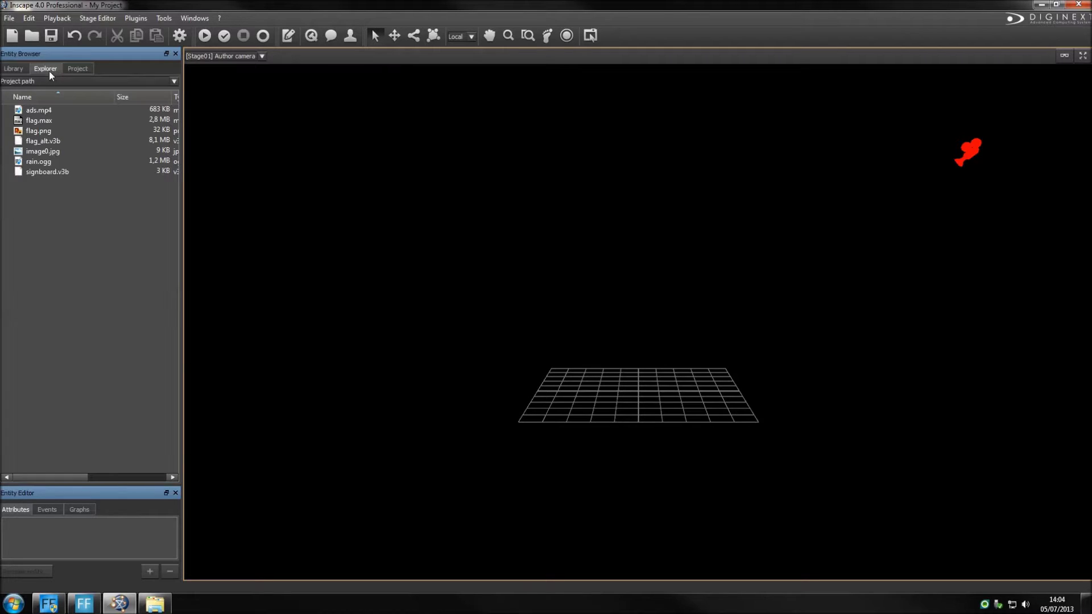
pyautogui.click(44, 82)
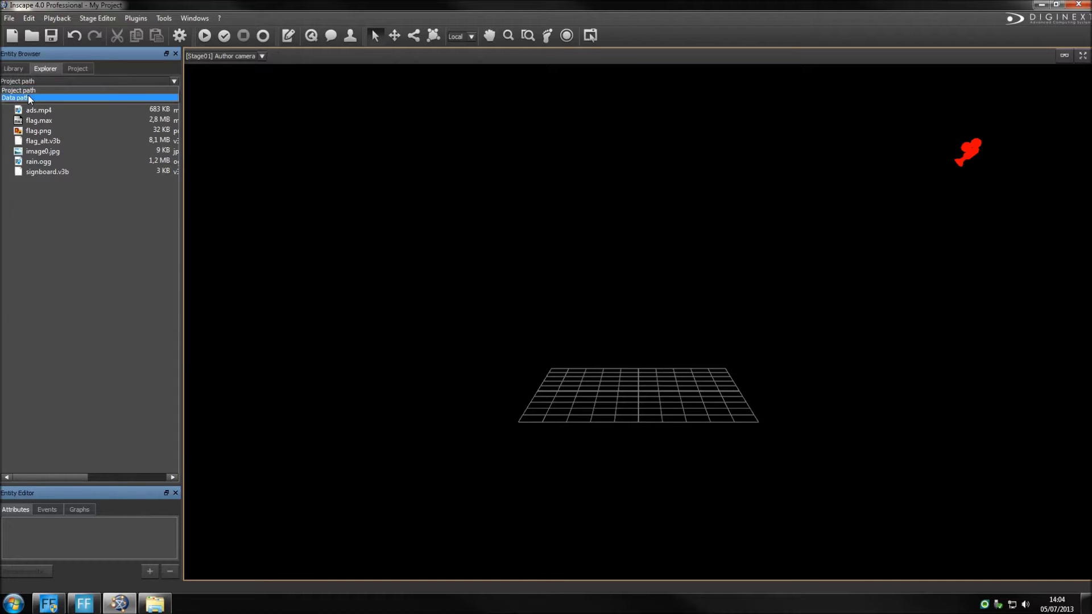
pyautogui.click(29, 99)
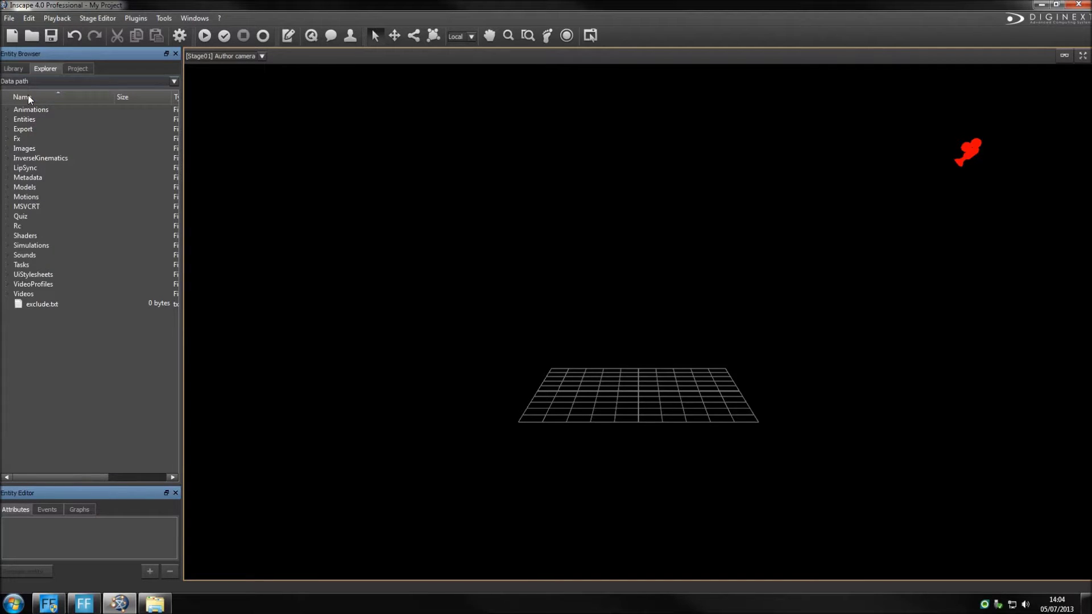
pyautogui.click(6, 187)
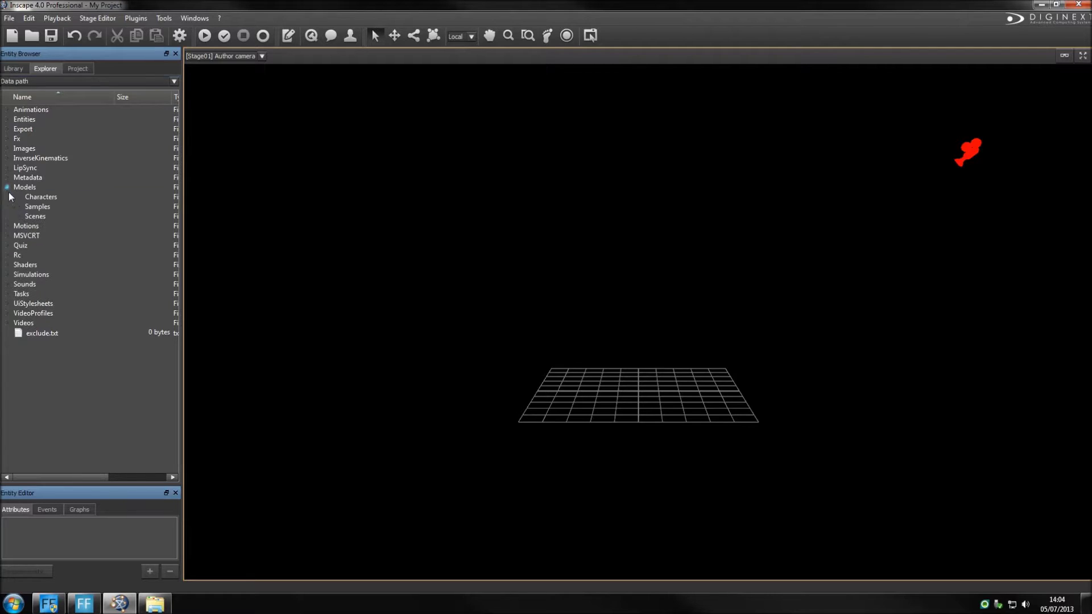
pyautogui.click(16, 216)
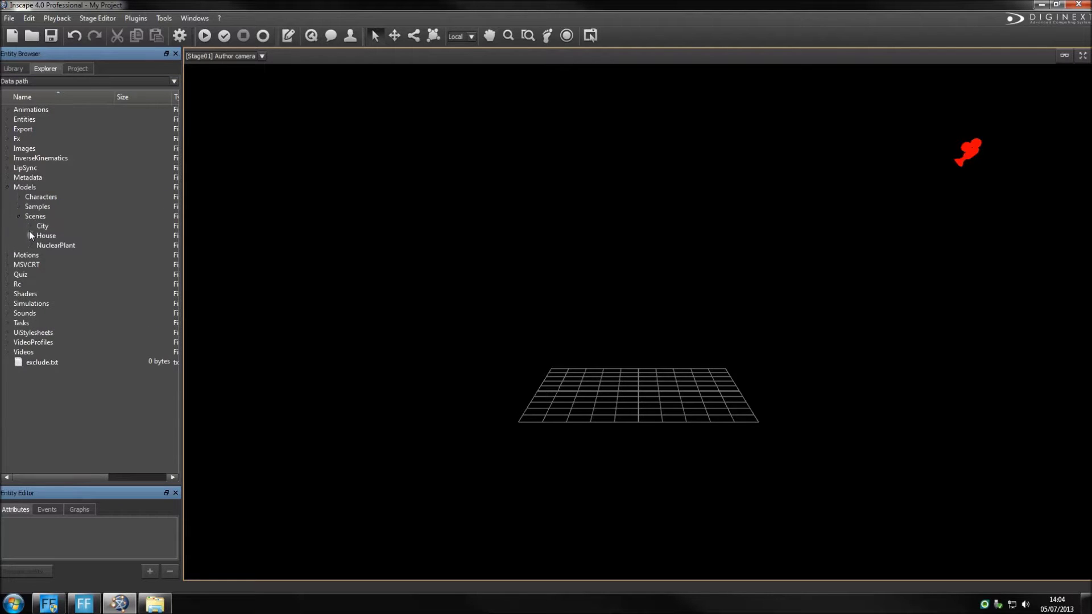
pyautogui.click(30, 226)
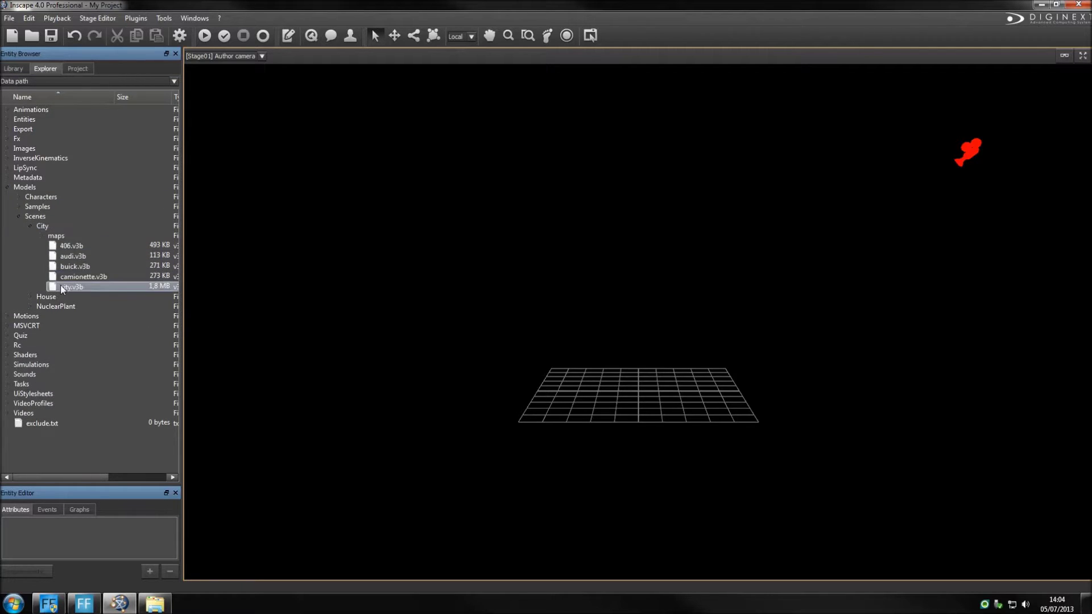
pyautogui.moveTo(61, 285); pyautogui.dragTo(644, 394)
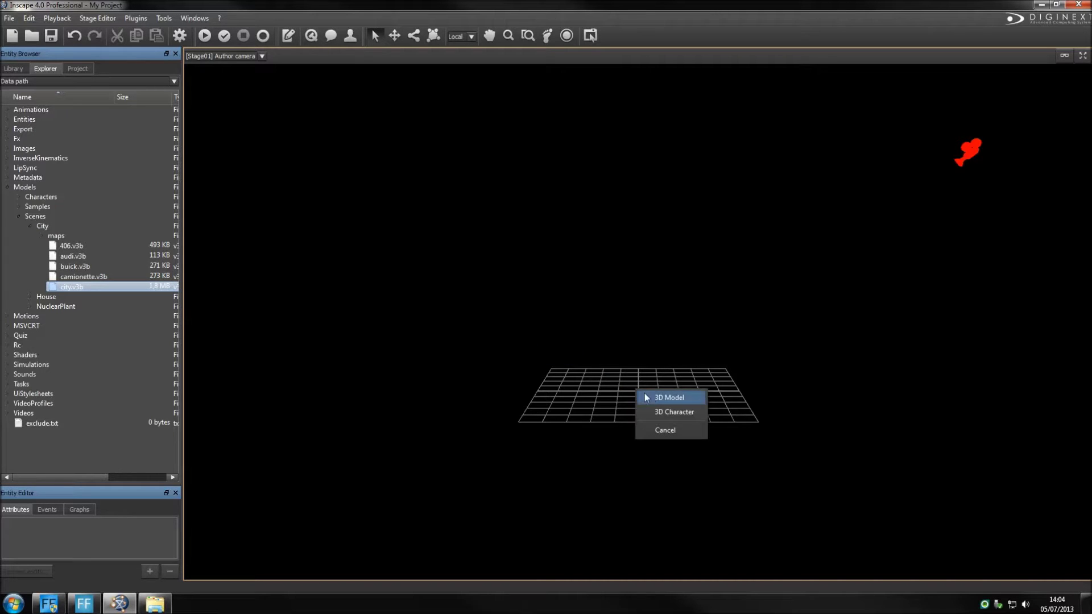
# Add city.v3b as a 3D Model, orbit to the horse statue, and show the Project tree
pyautogui.click(649, 397)
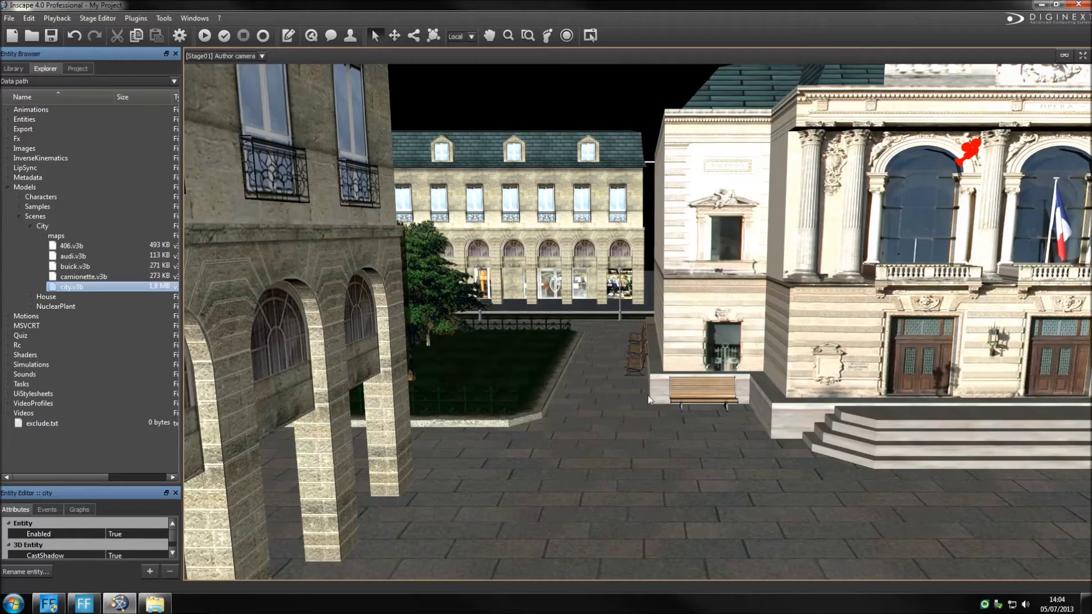
pyautogui.moveTo(665, 418); pyautogui.dragTo(808, 425)
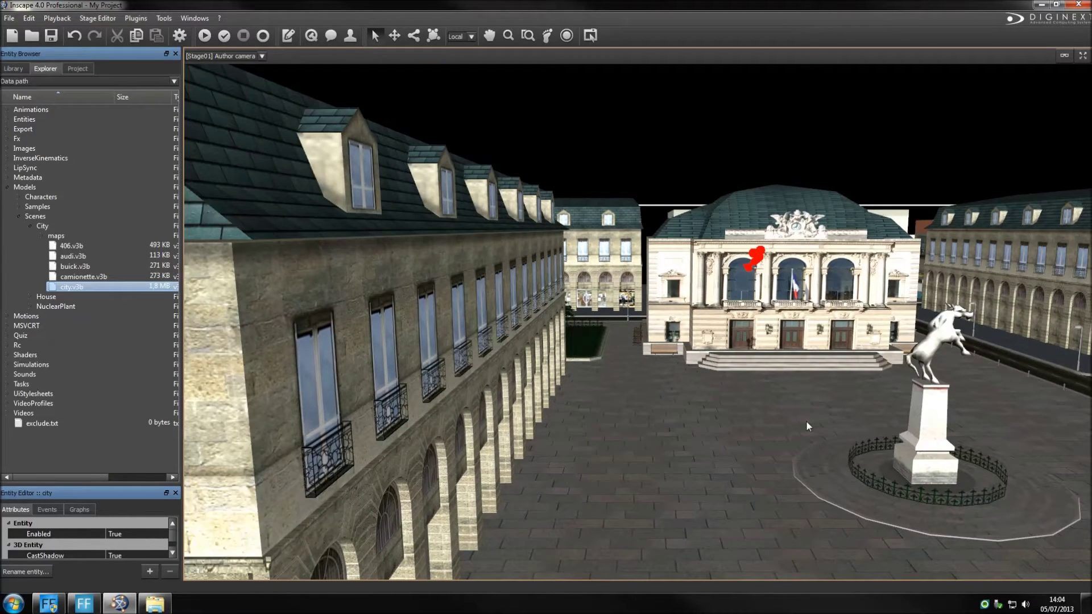
pyautogui.moveTo(937, 342)
pyautogui.mouseDown()
pyautogui.moveTo(861, 331)
pyautogui.moveTo(616, 399)
pyautogui.mouseUp()
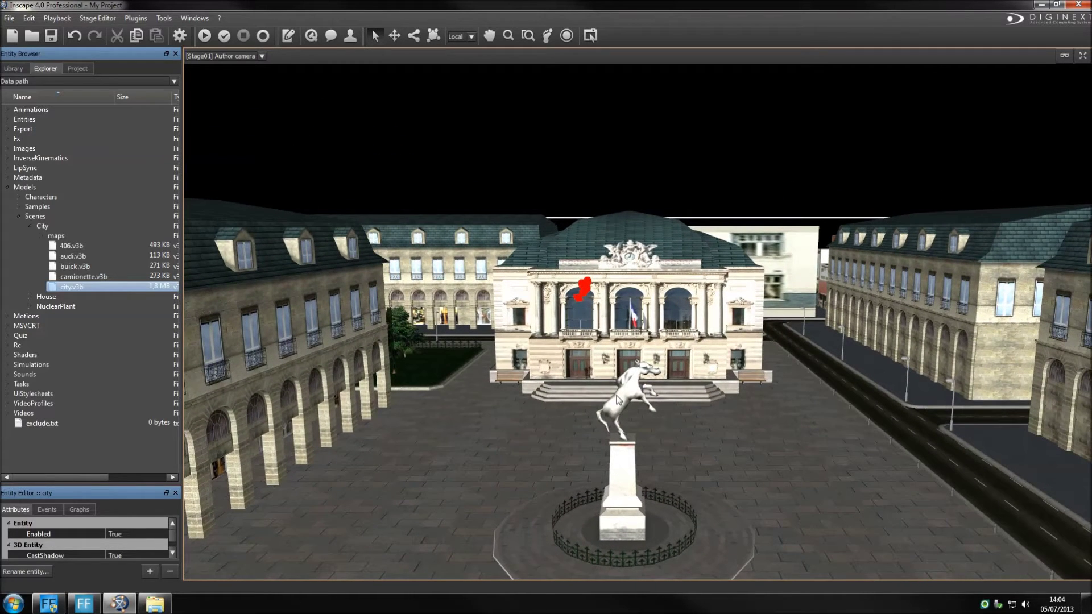
pyautogui.moveTo(647, 389); pyautogui.dragTo(422, 494)
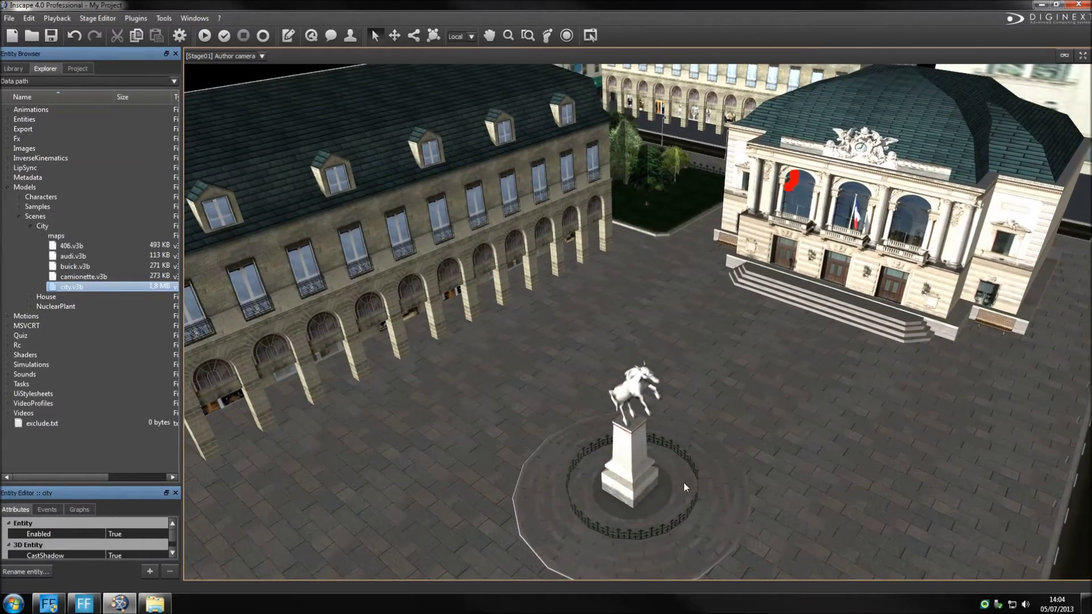
pyautogui.moveTo(705, 459); pyautogui.dragTo(688, 525)
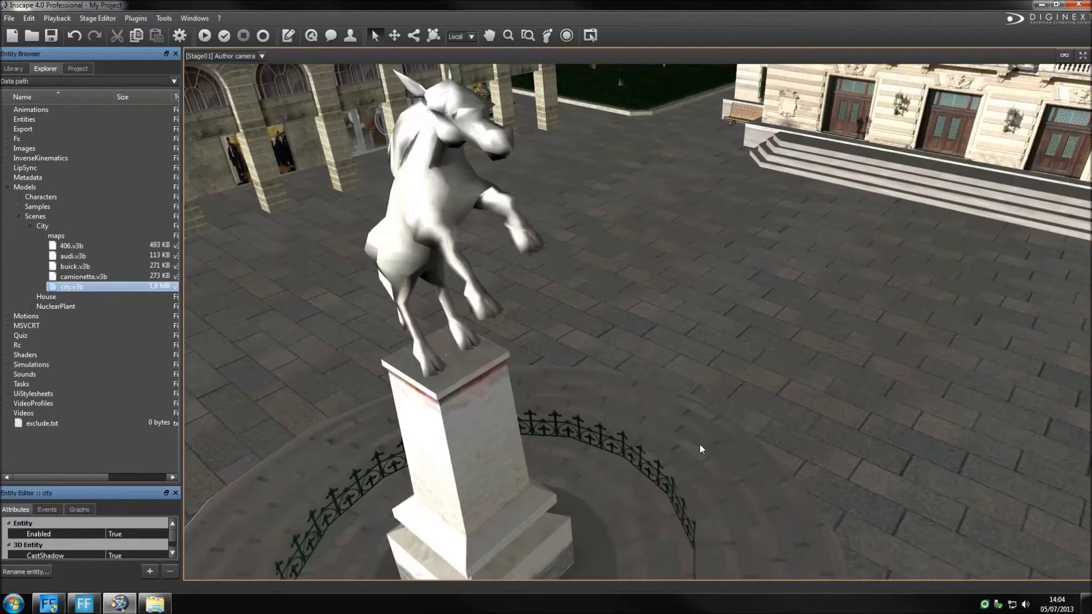
pyautogui.moveTo(497, 369); pyautogui.dragTo(506, 300)
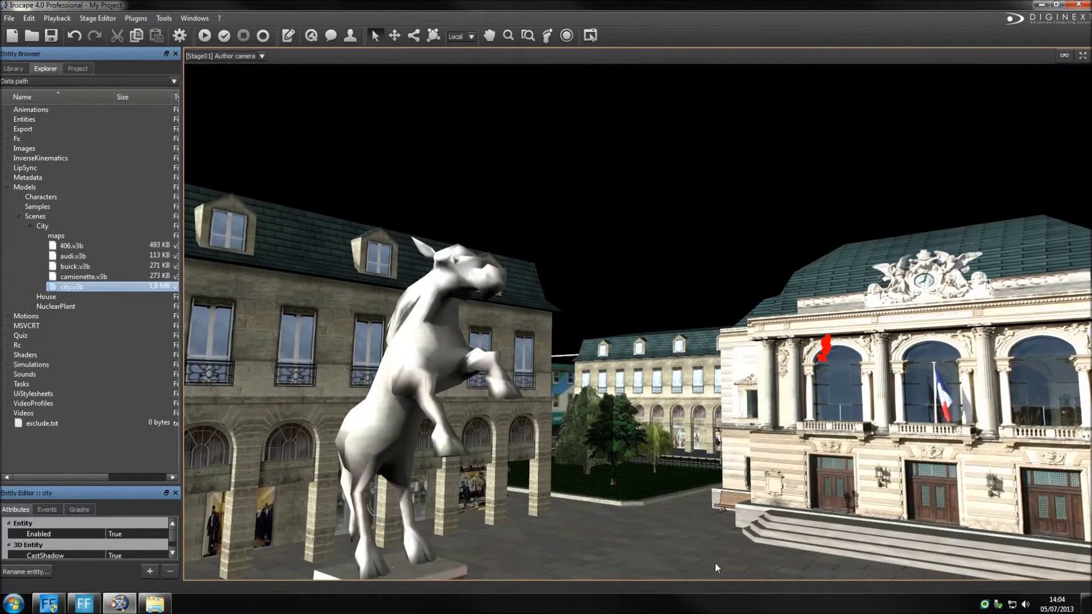
pyautogui.moveTo(715, 563); pyautogui.dragTo(674, 475)
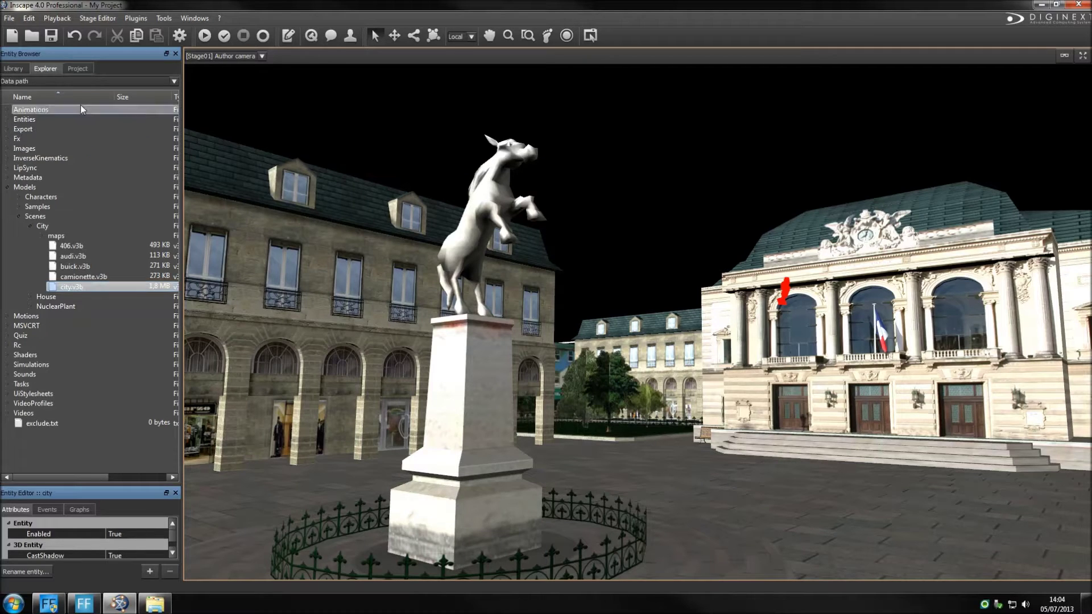
pyautogui.click(78, 69)
# On Stage01, turn on sky, clouds, sunlight and sun shadows
pyautogui.click(55, 112)
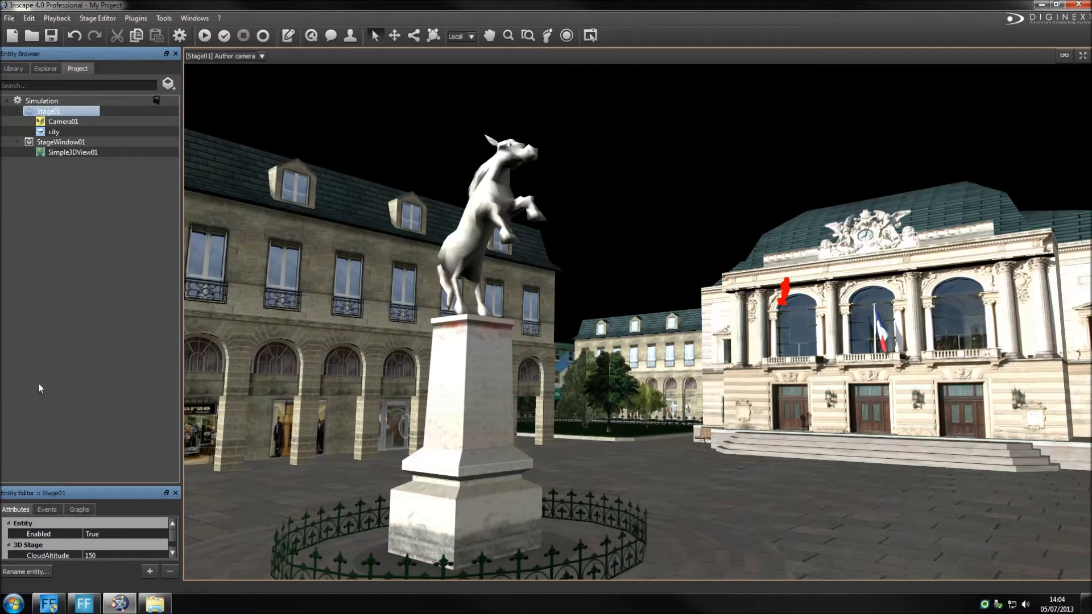
pyautogui.moveTo(85, 485); pyautogui.dragTo(104, 241)
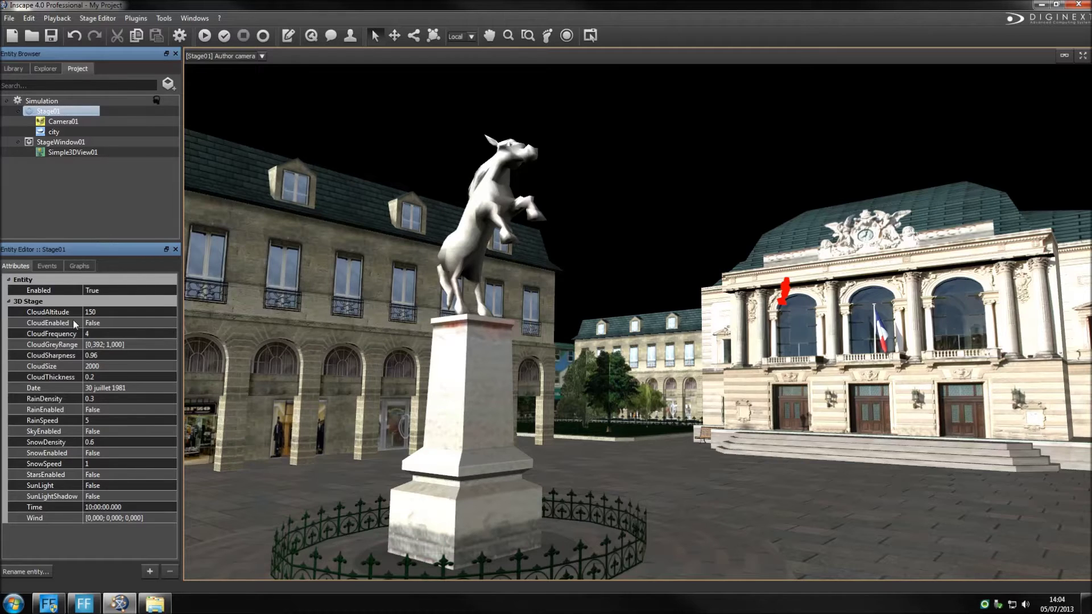
pyautogui.click(86, 432)
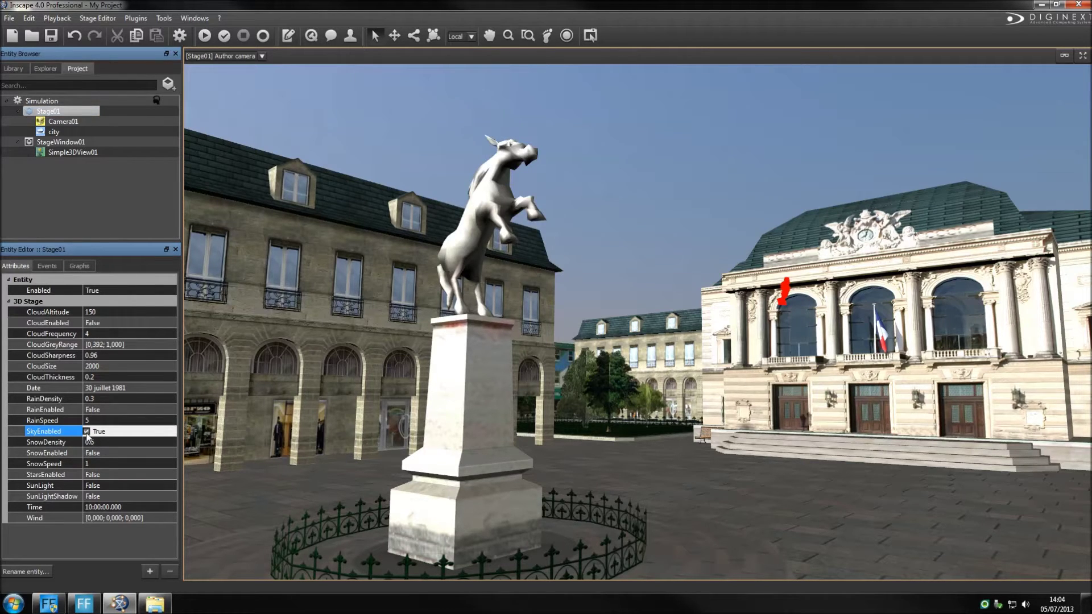
pyautogui.click(92, 323)
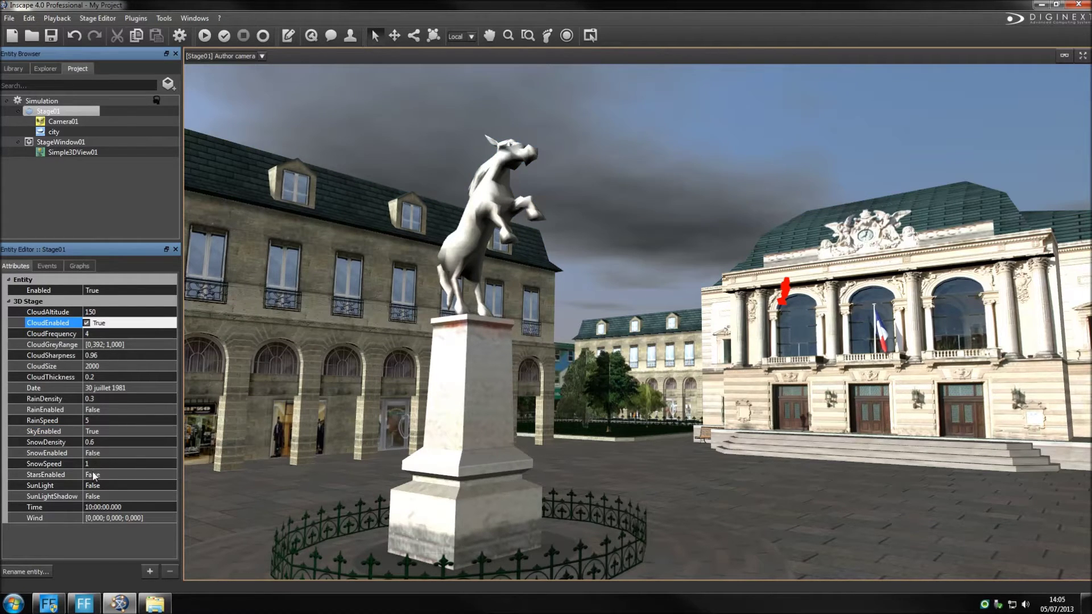
pyautogui.click(91, 487)
pyautogui.click(87, 487)
pyautogui.click(87, 496)
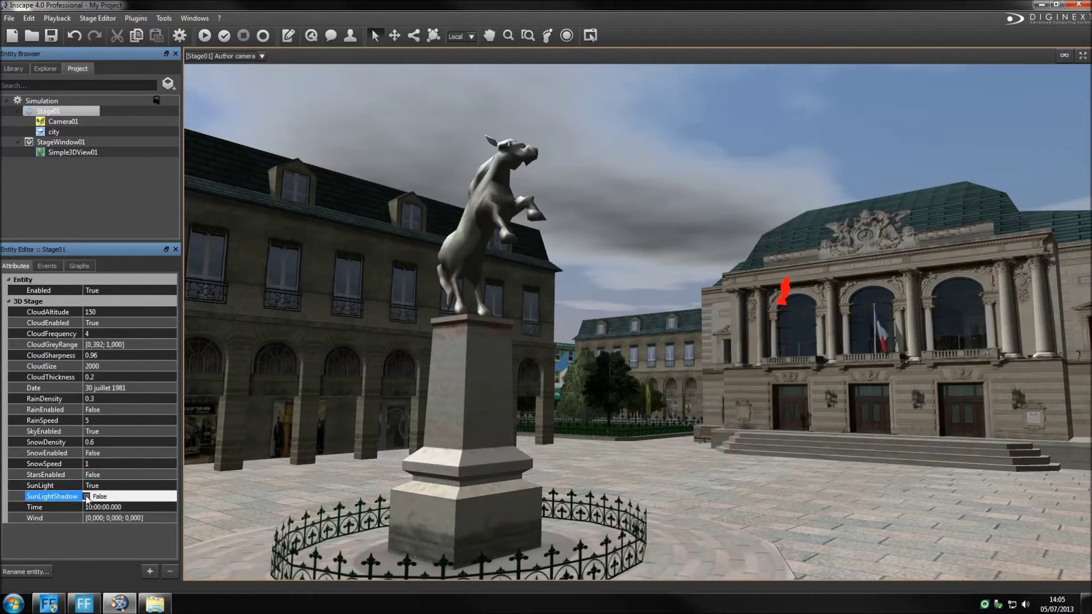
pyautogui.click(87, 497)
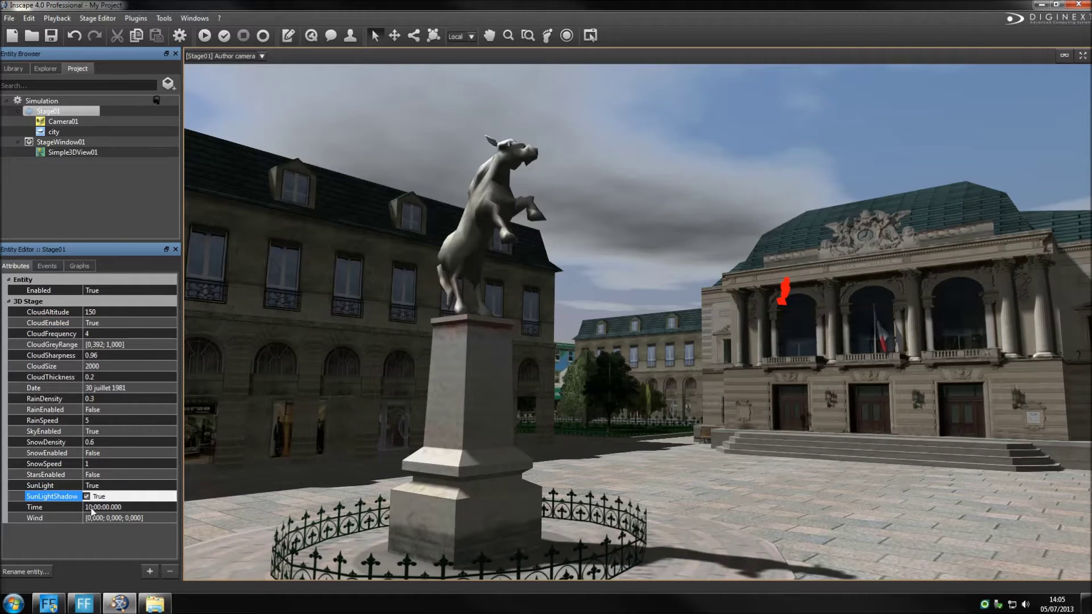
# Set Stage01's time to 08:00 and cloud thickness to 0.44
pyautogui.click(89, 508)
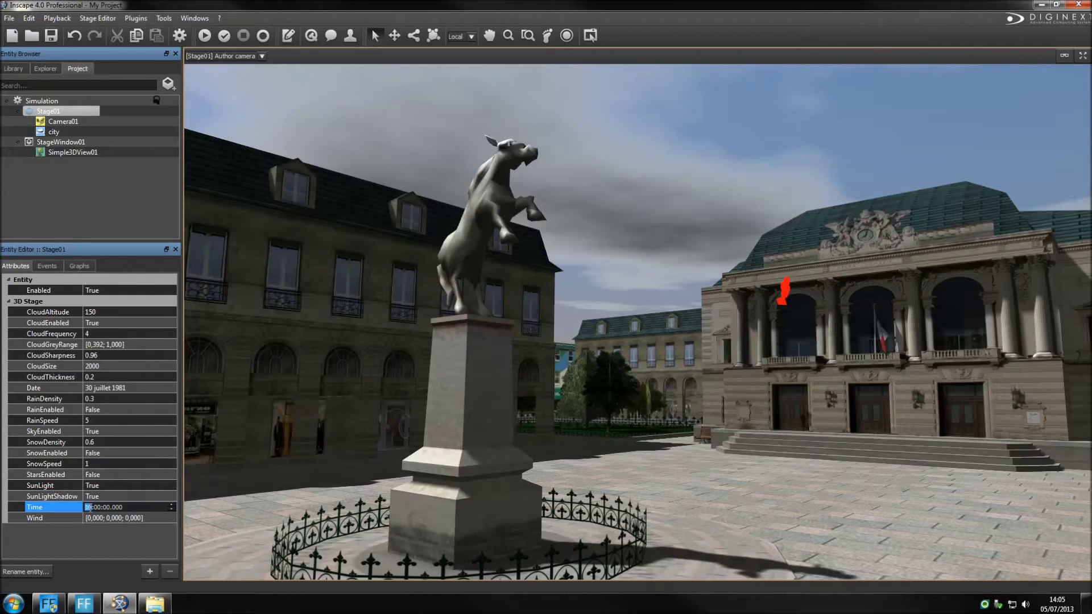
pyautogui.scroll(-4, 90, 508)
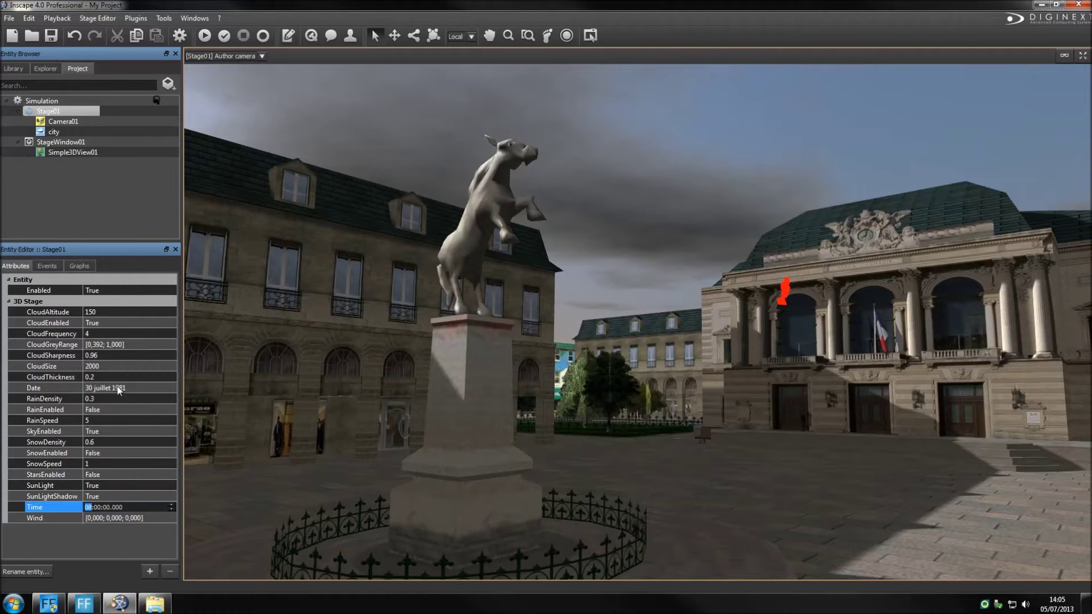
pyautogui.click(101, 376)
pyautogui.scroll(3, 102, 376)
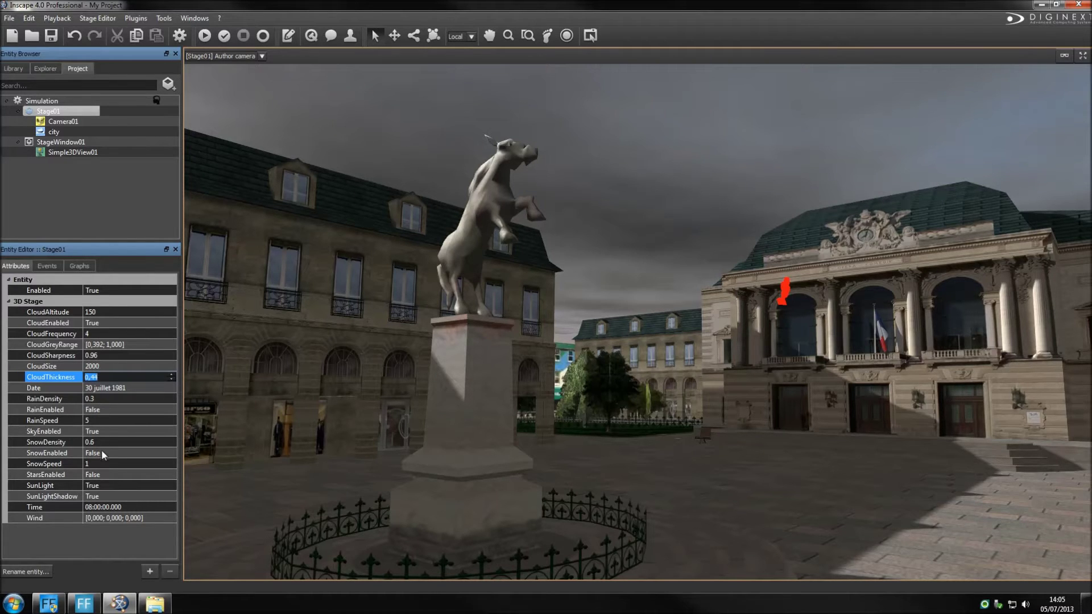
# Turn on rain with speed 10 and set the wind values to 10 and 2
pyautogui.click(97, 411)
pyautogui.click(86, 411)
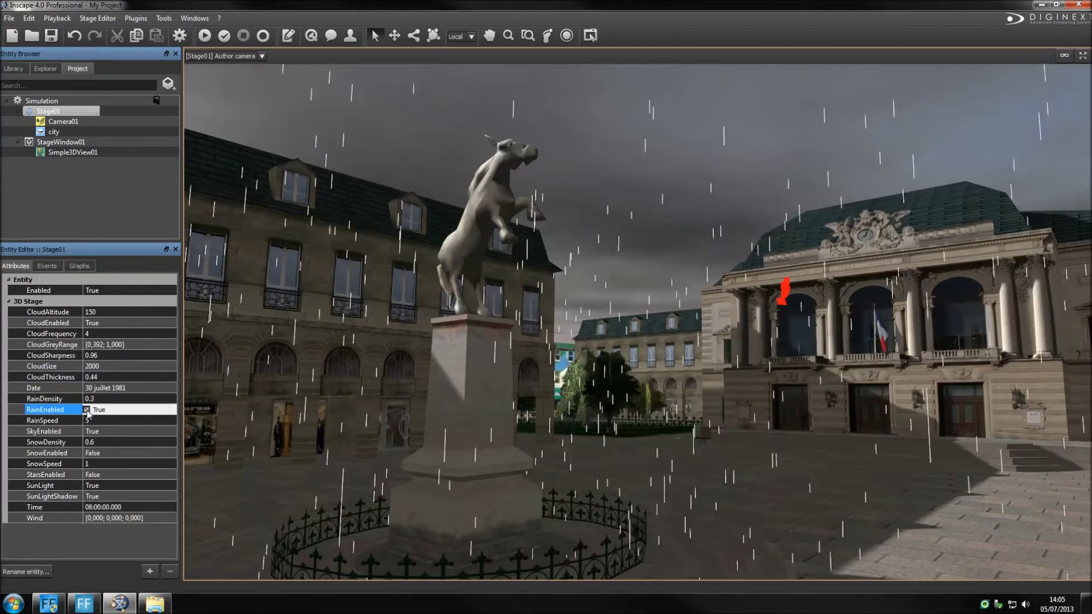
pyautogui.click(85, 421)
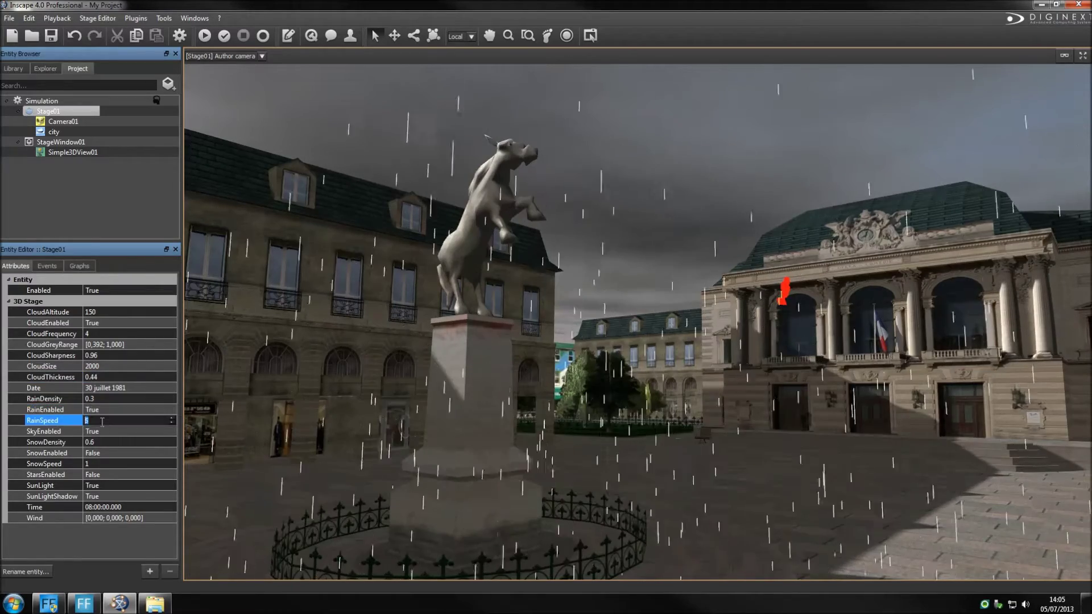
pyautogui.write('10')
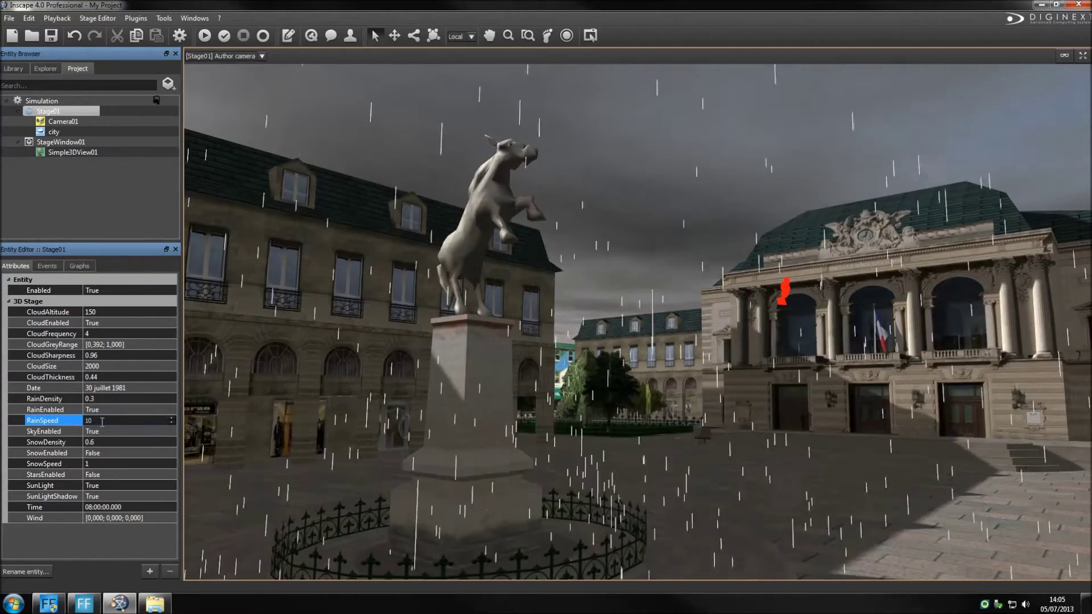
pyautogui.click(93, 519)
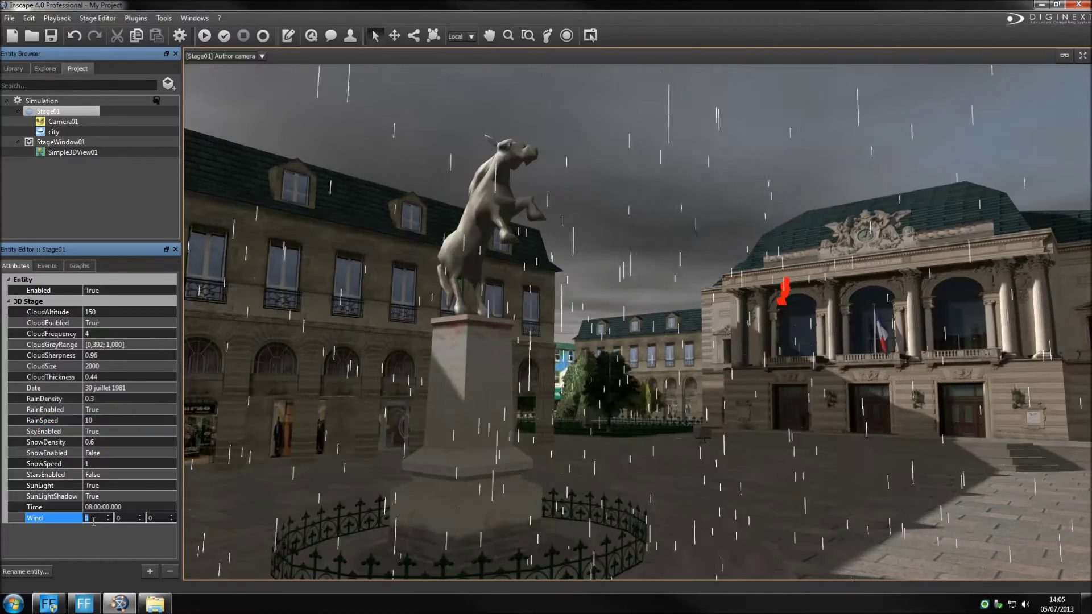
pyautogui.write('10')
pyautogui.press('Tab')
pyautogui.press('Tab')
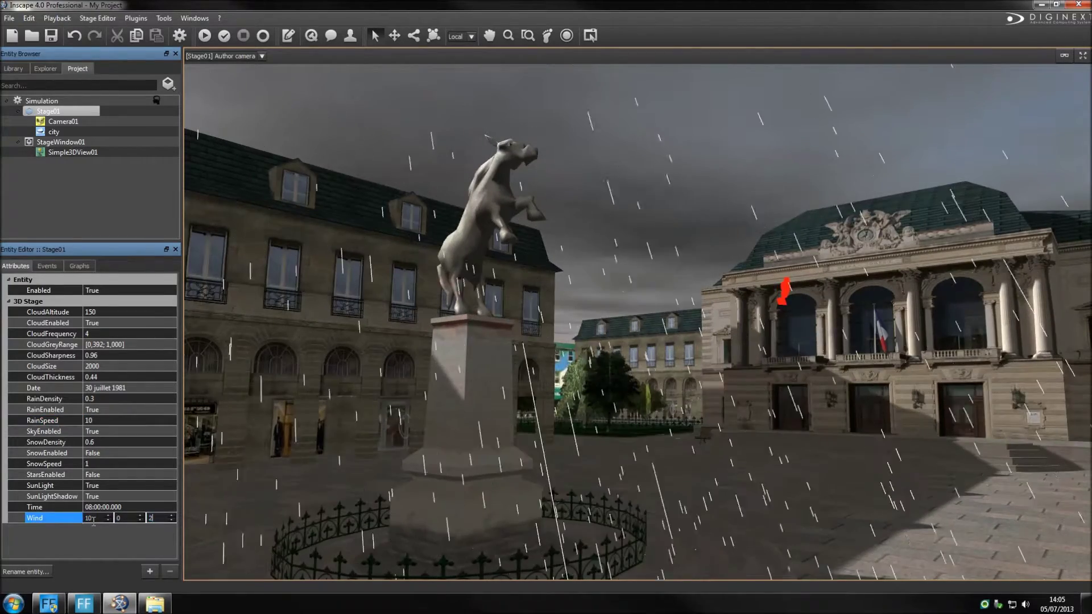
pyautogui.write('2')
pyautogui.press('Return')
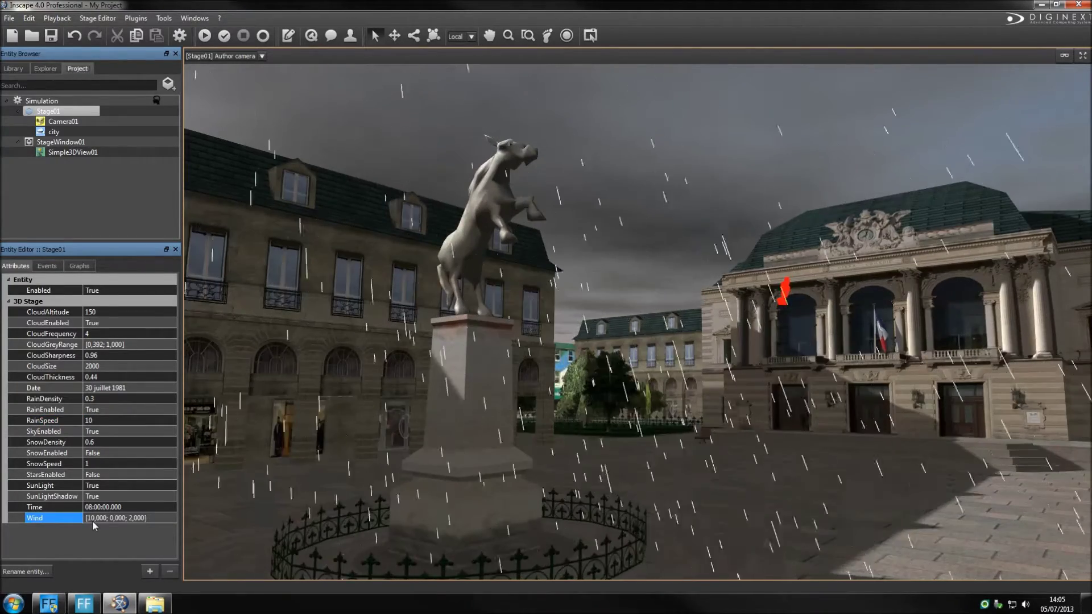
# Add rain.ogg from the project files to the stage as a plain sound
pyautogui.click(48, 69)
pyautogui.click(46, 81)
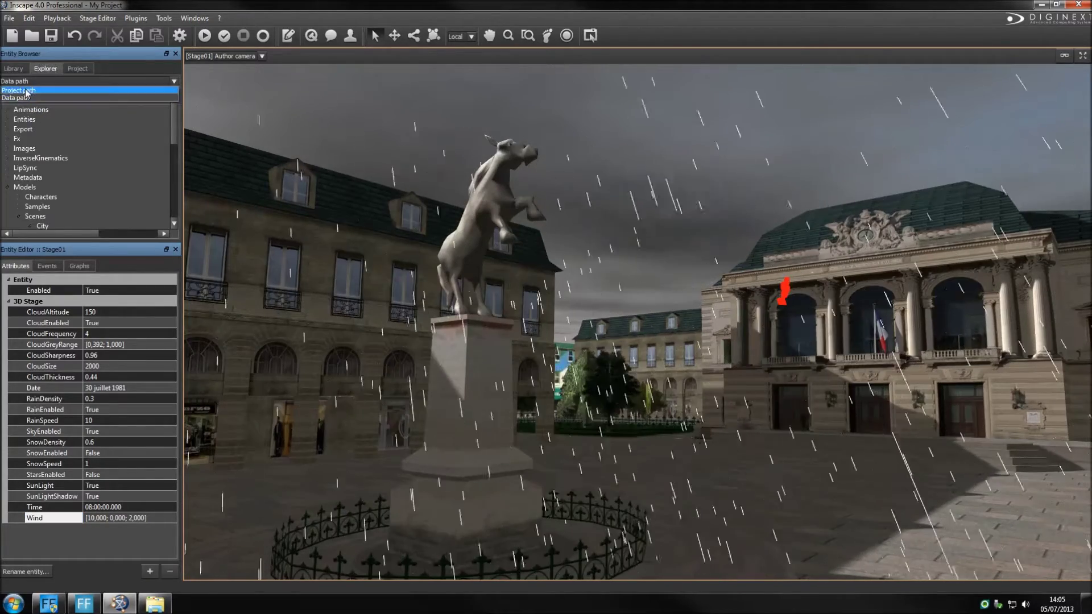
pyautogui.click(34, 98)
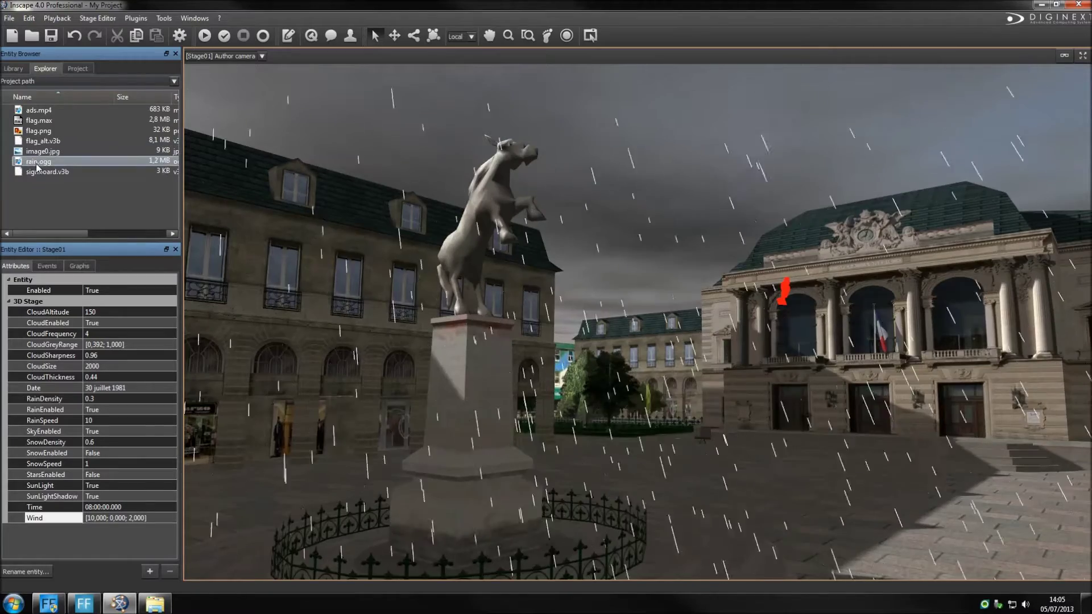
pyautogui.moveTo(37, 161); pyautogui.dragTo(318, 303)
pyautogui.click(338, 313)
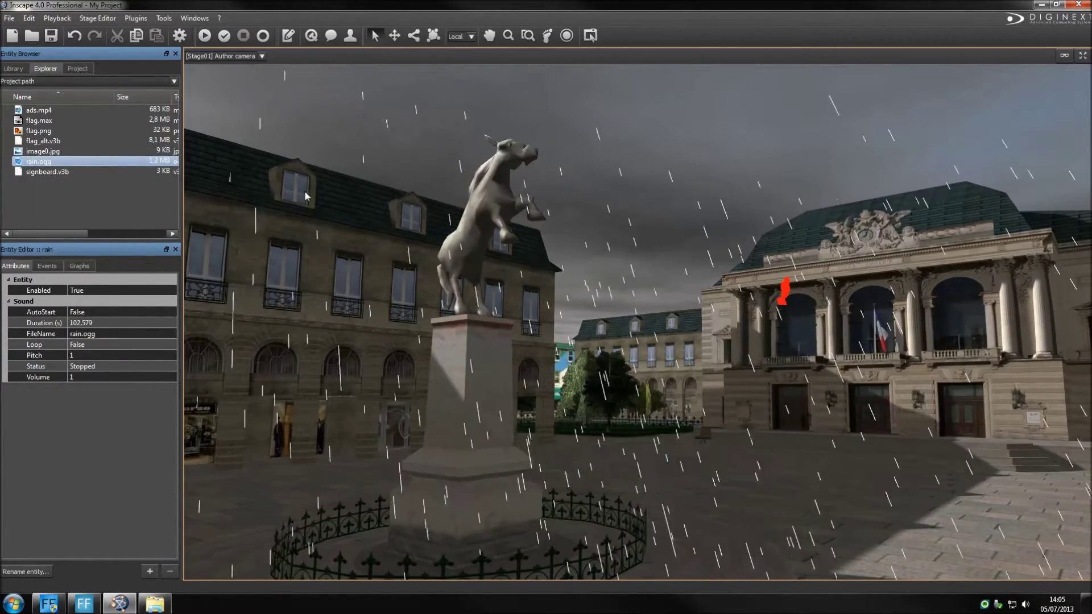
# Set the rain sound's AutoStart and Loop to True
pyautogui.click(82, 68)
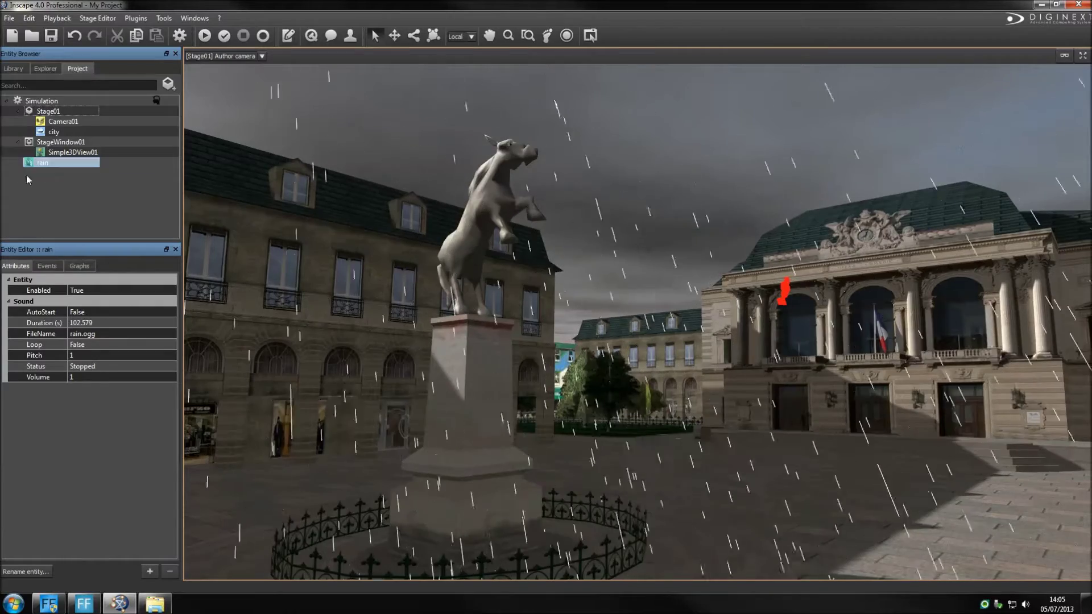
pyautogui.click(71, 311)
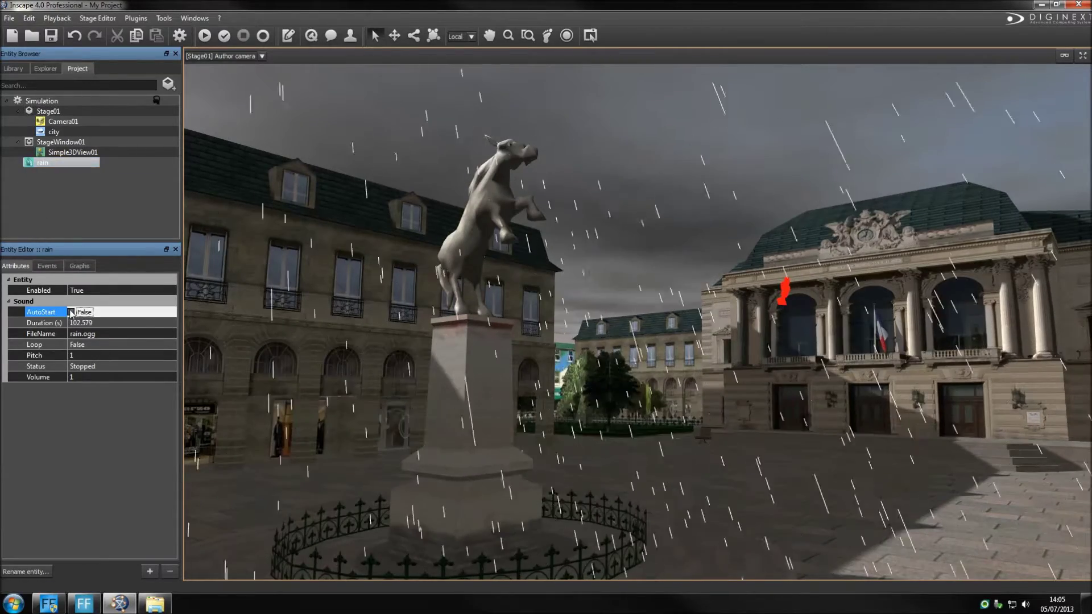
pyautogui.doubleClick(71, 345)
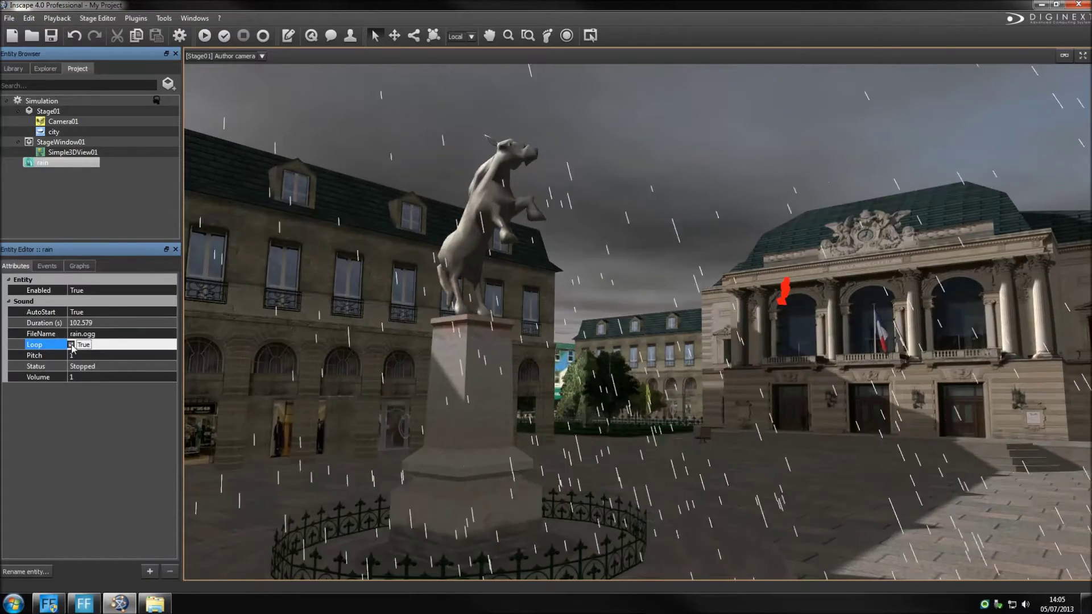
# Preview the scene through Camera01 with a play-and-stop test, then bring up the My Project folder
pyautogui.click(262, 56)
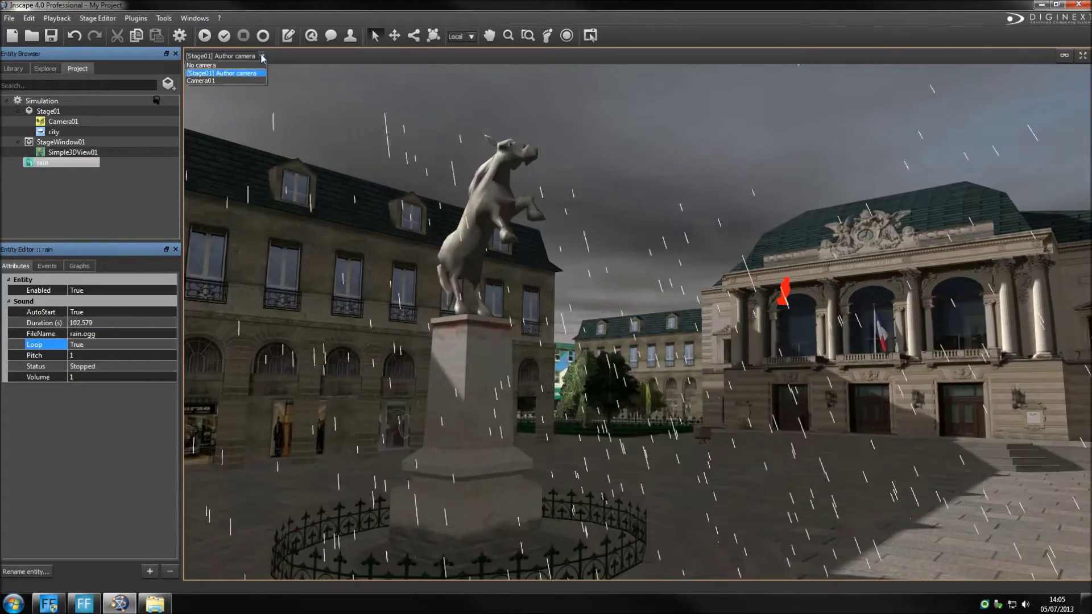
pyautogui.click(223, 80)
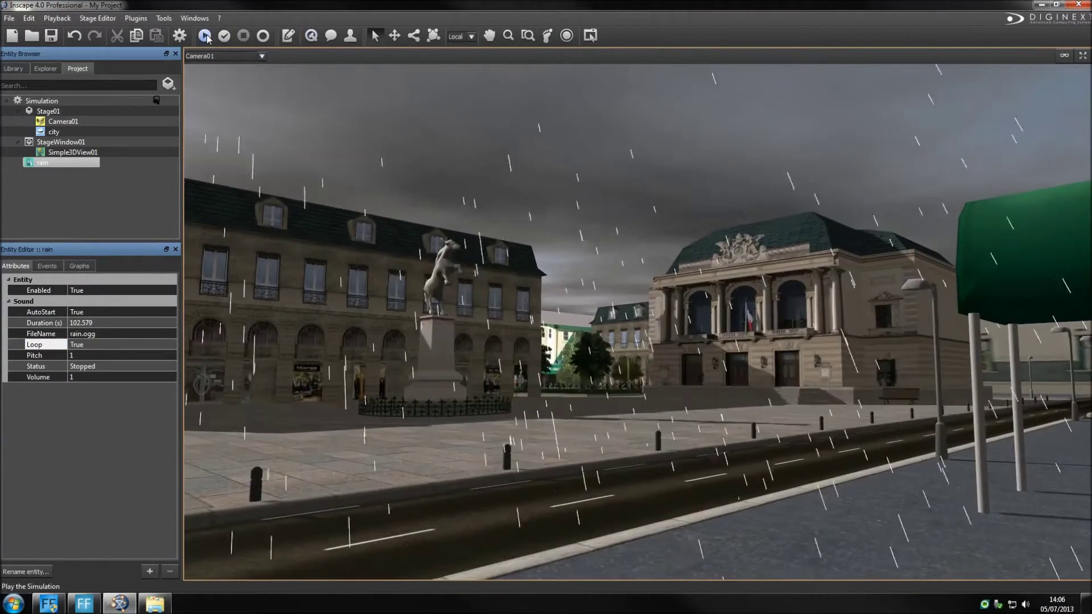
pyautogui.click(206, 37)
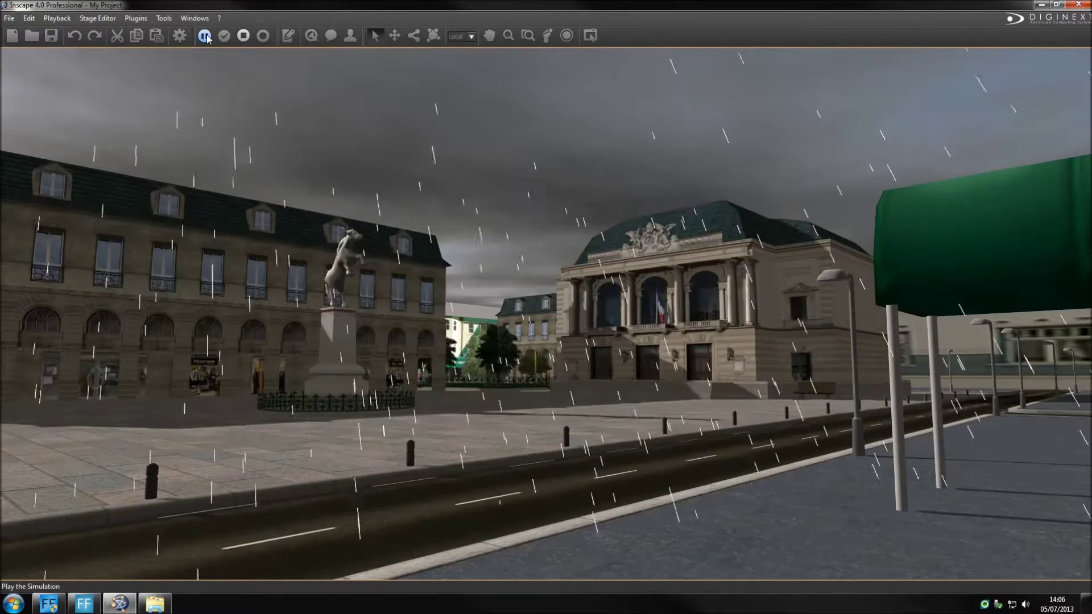
pyautogui.click(205, 36)
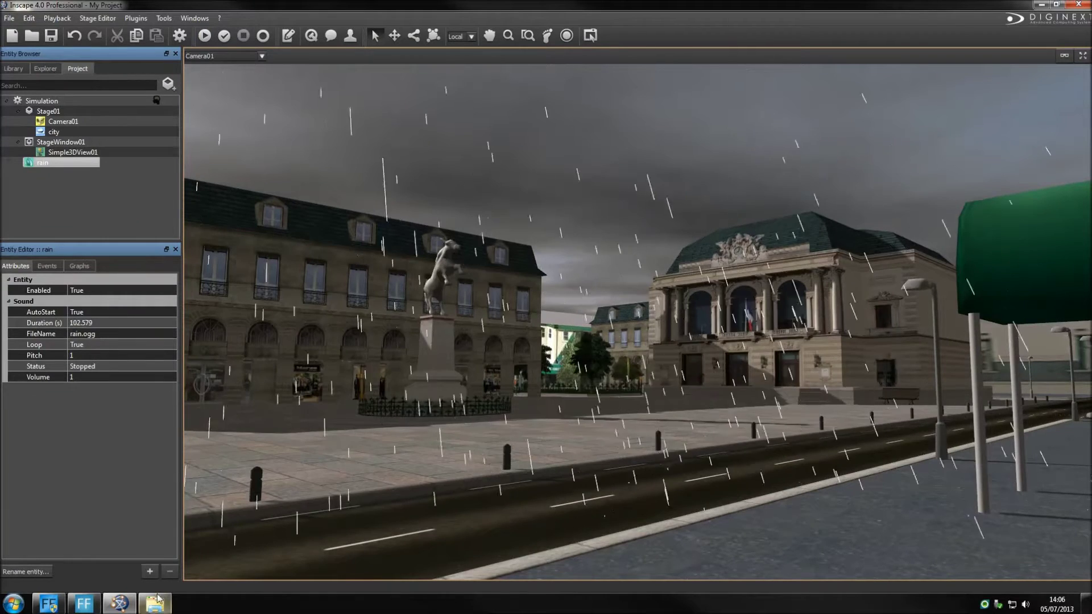
pyautogui.click(155, 603)
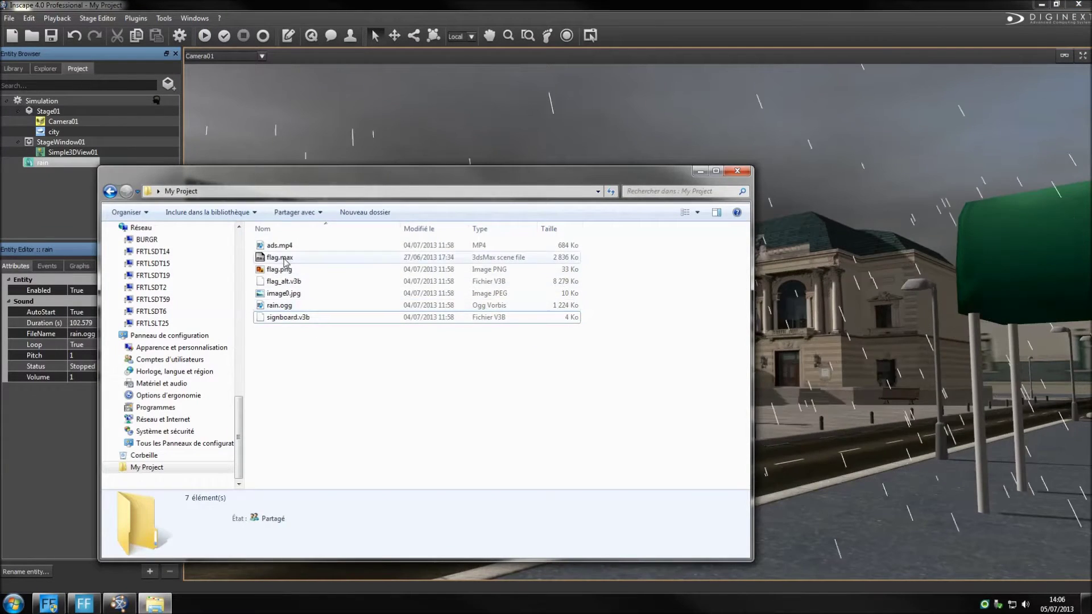
# Open flag.max from the My Project folder in Autodesk 3ds Max 2012
pyautogui.click(286, 260)
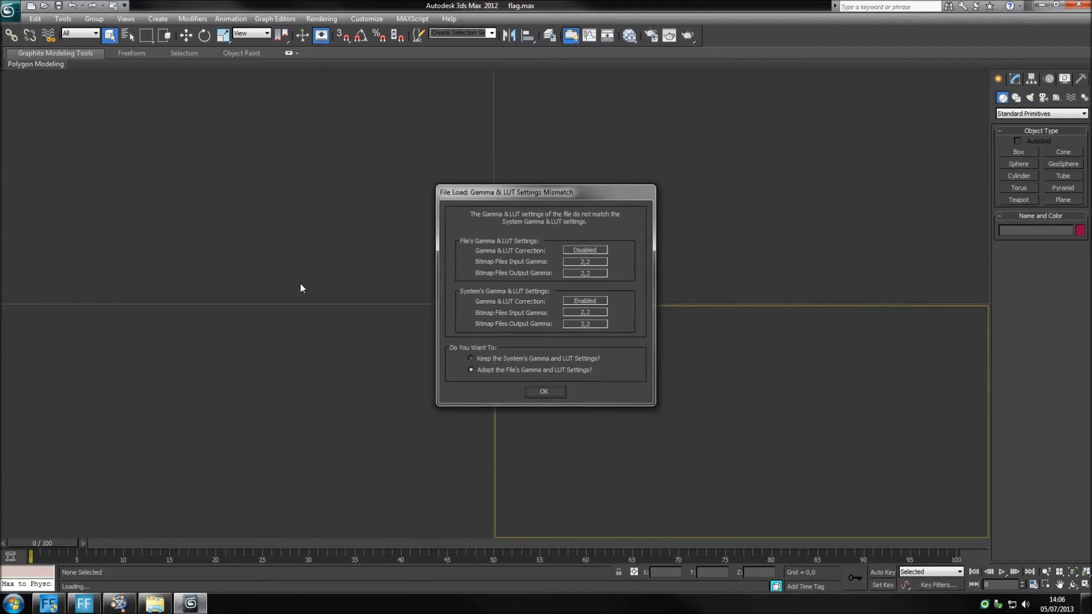
# Accept the Gamma & LUT prompt, preview the flag animation at frame 113, and show Utilities
pyautogui.click(543, 392)
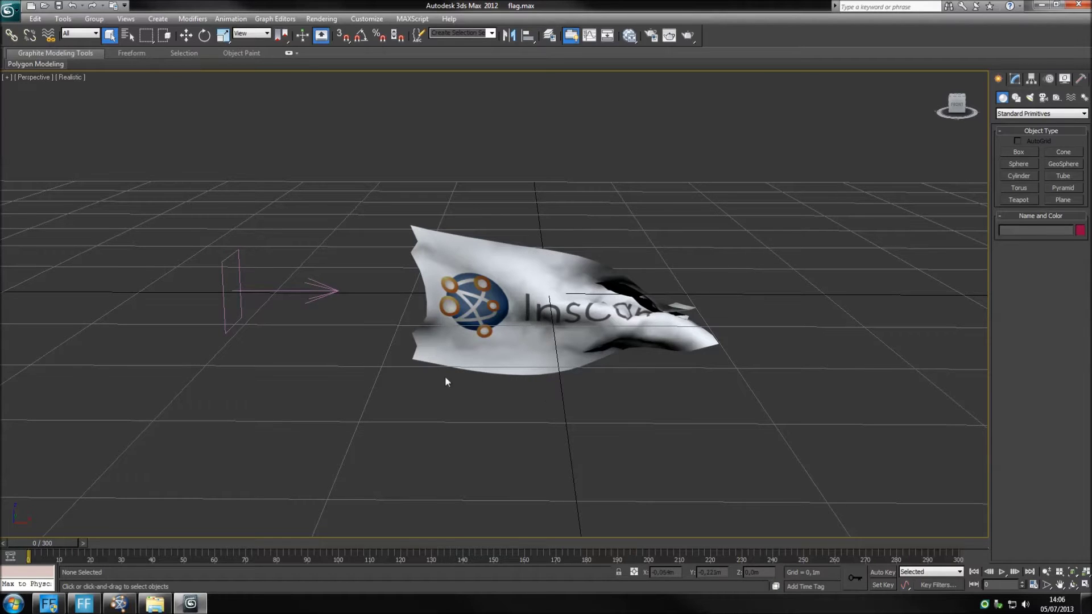
pyautogui.moveTo(52, 543)
pyautogui.mouseDown()
pyautogui.moveTo(836, 545)
pyautogui.moveTo(24, 521)
pyautogui.mouseUp()
pyautogui.click(1081, 79)
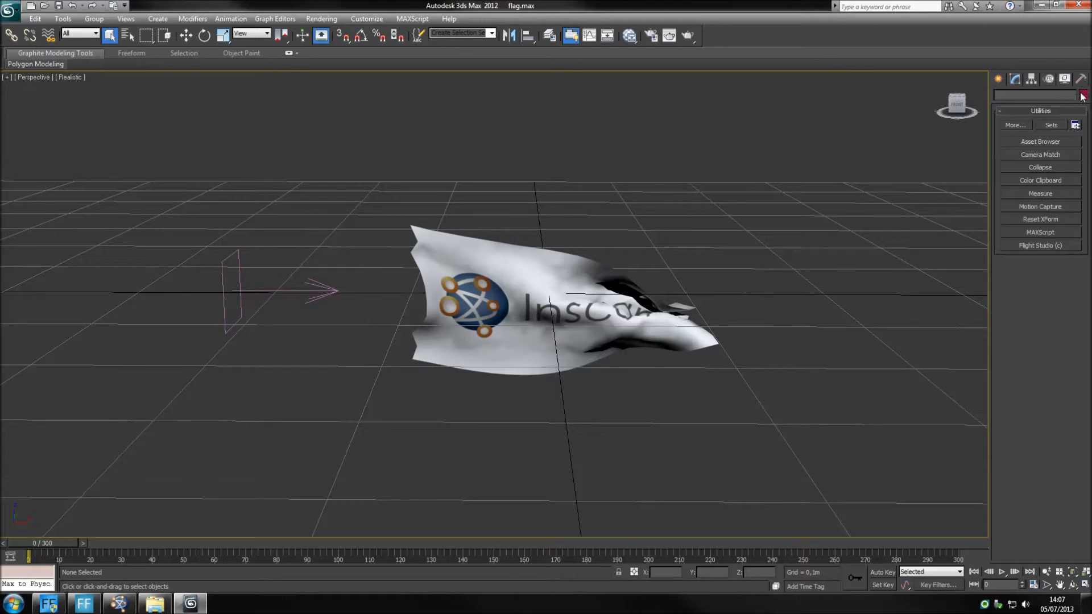
# Add Vertigo Export 433 to the utility button set and open its export settings
pyautogui.click(1075, 126)
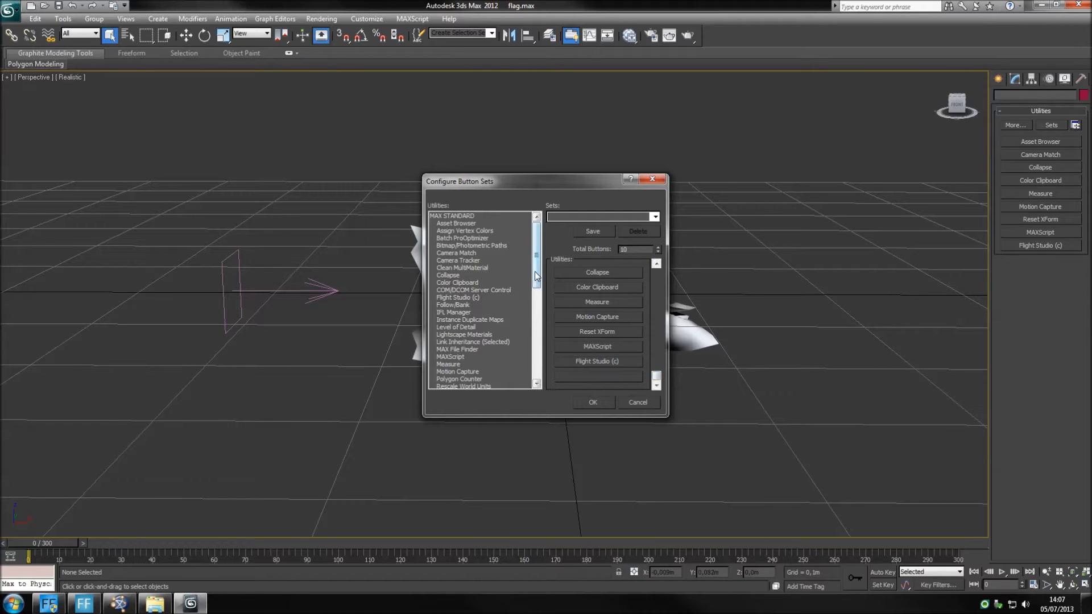
pyautogui.moveTo(535, 277); pyautogui.dragTo(541, 372)
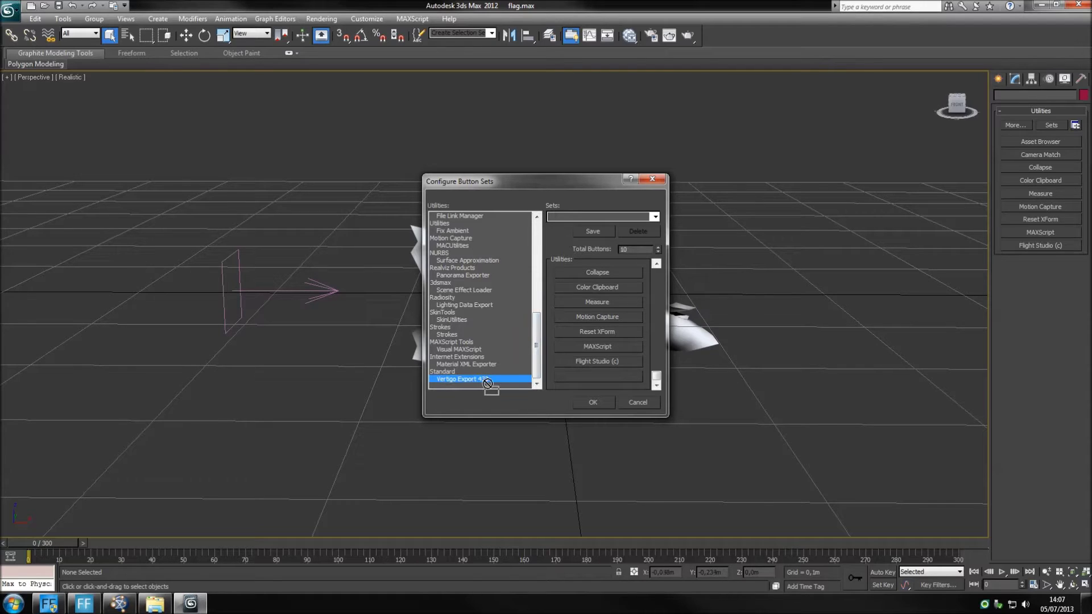
pyautogui.moveTo(543, 378); pyautogui.dragTo(564, 379)
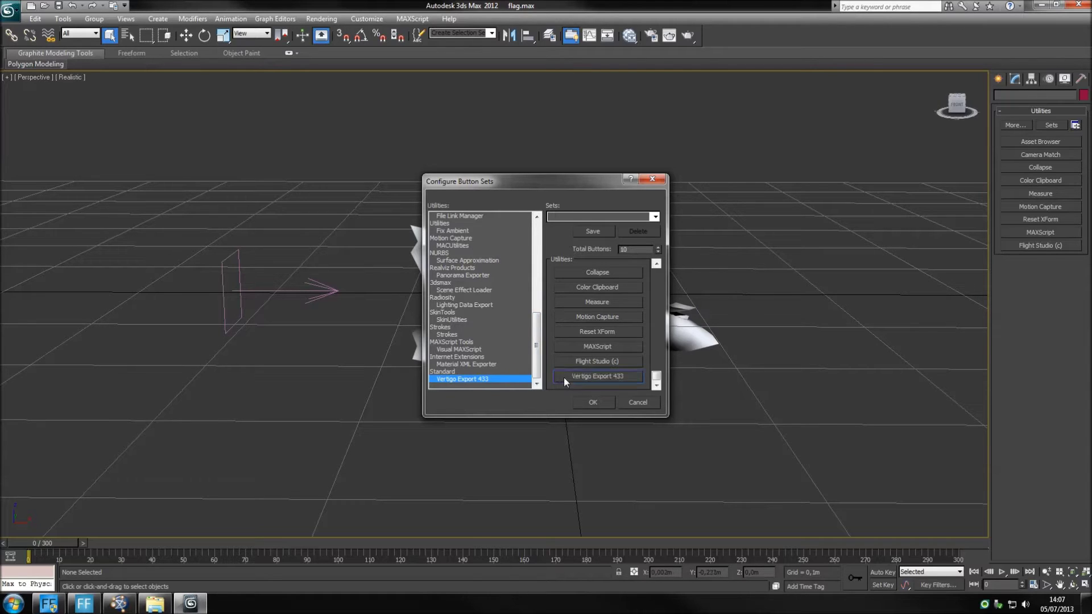
pyautogui.click(592, 403)
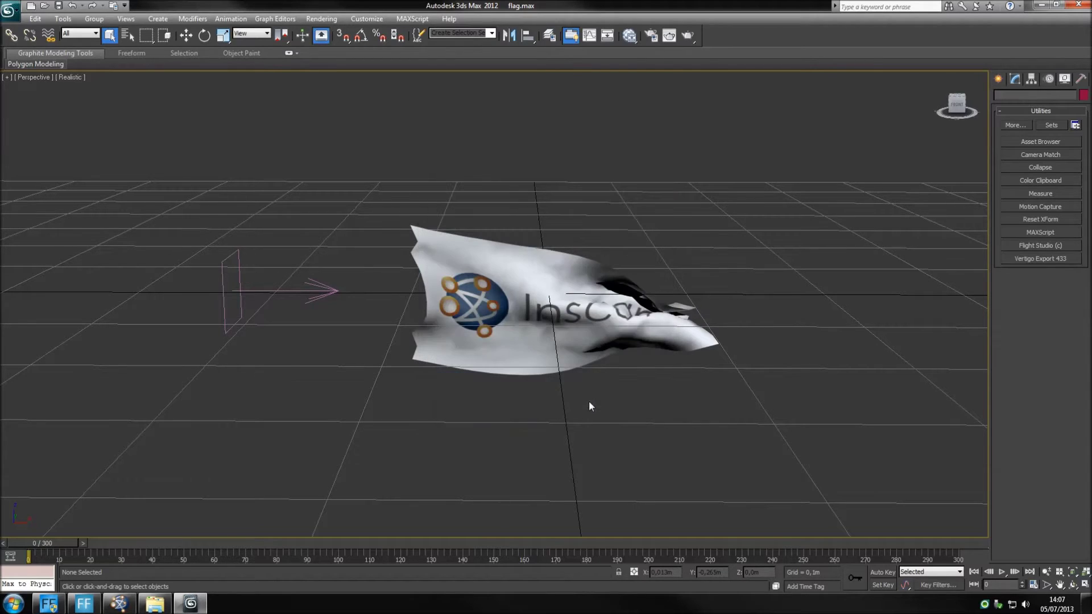
pyautogui.click(1015, 259)
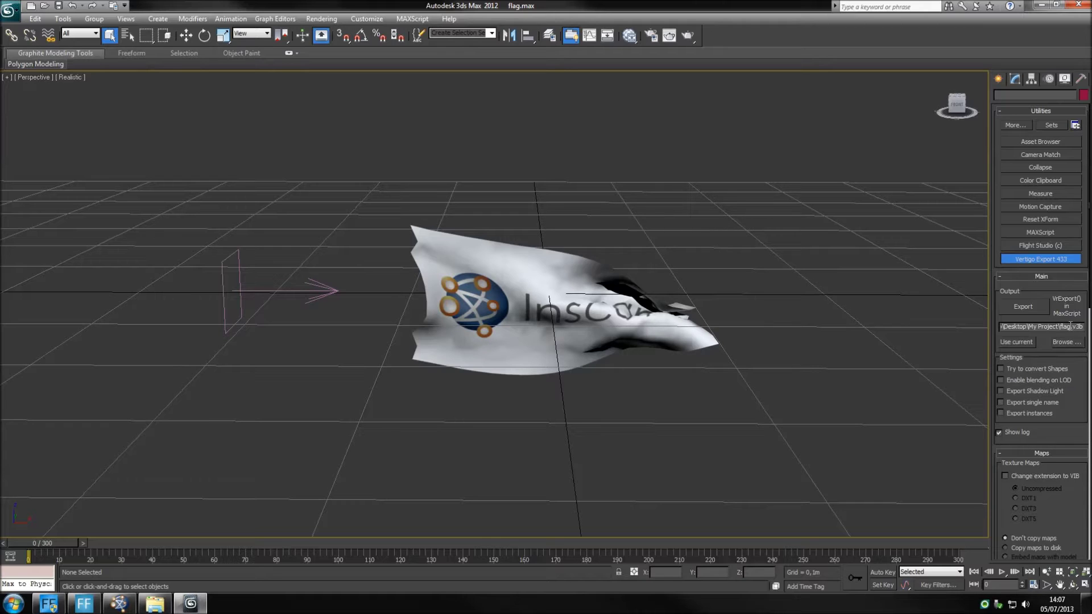
# Export the animated flag as flag.v3b into My Project and close the log
pyautogui.moveTo(1065, 424); pyautogui.dragTo(1064, 11)
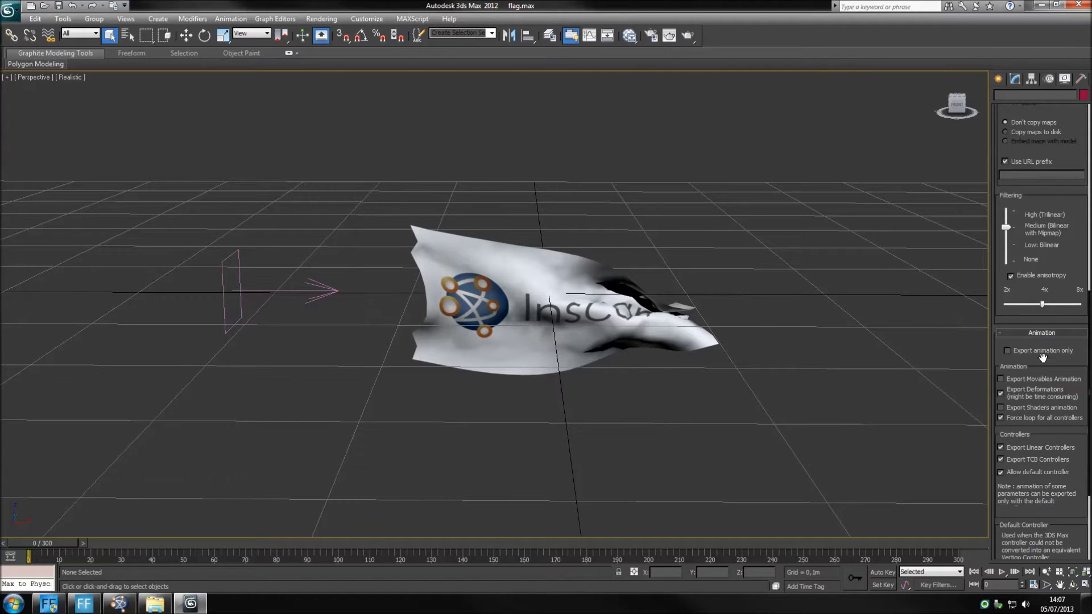
pyautogui.moveTo(1047, 322); pyautogui.dragTo(1047, 613)
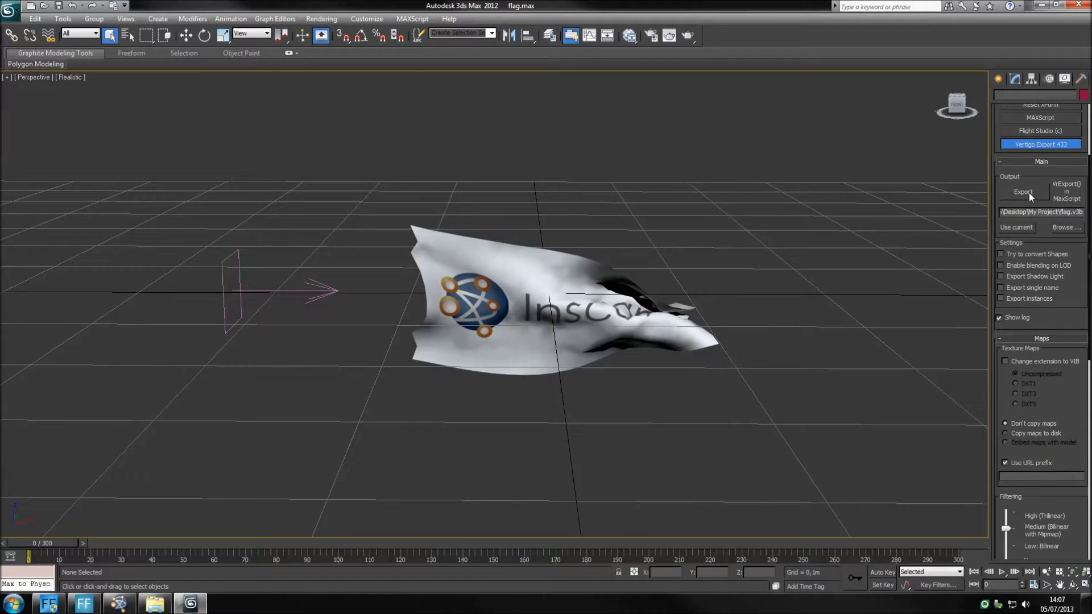
pyautogui.click(1029, 193)
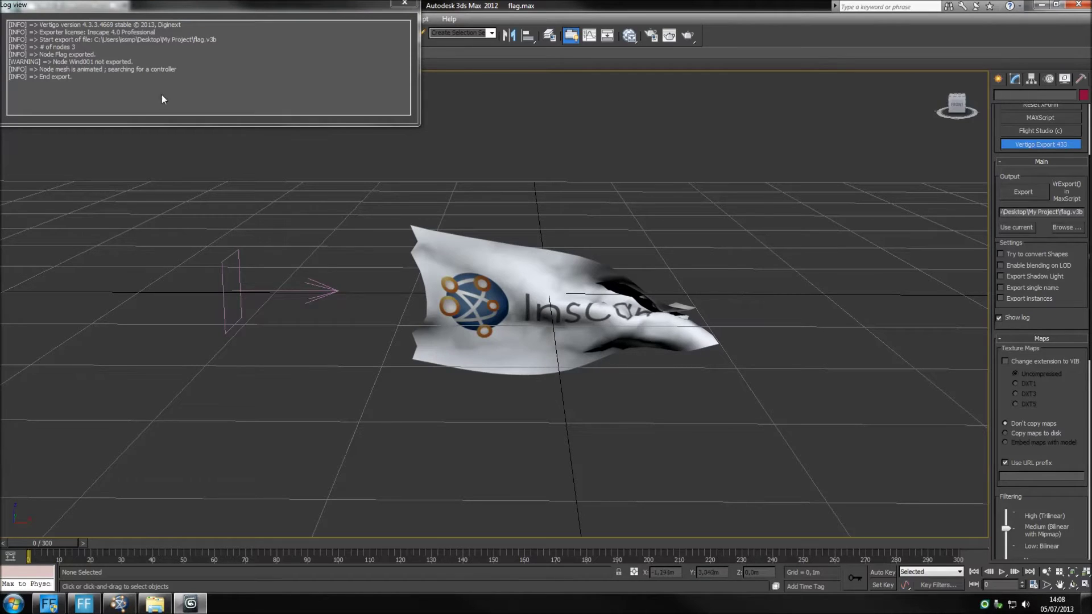
pyautogui.click(411, 4)
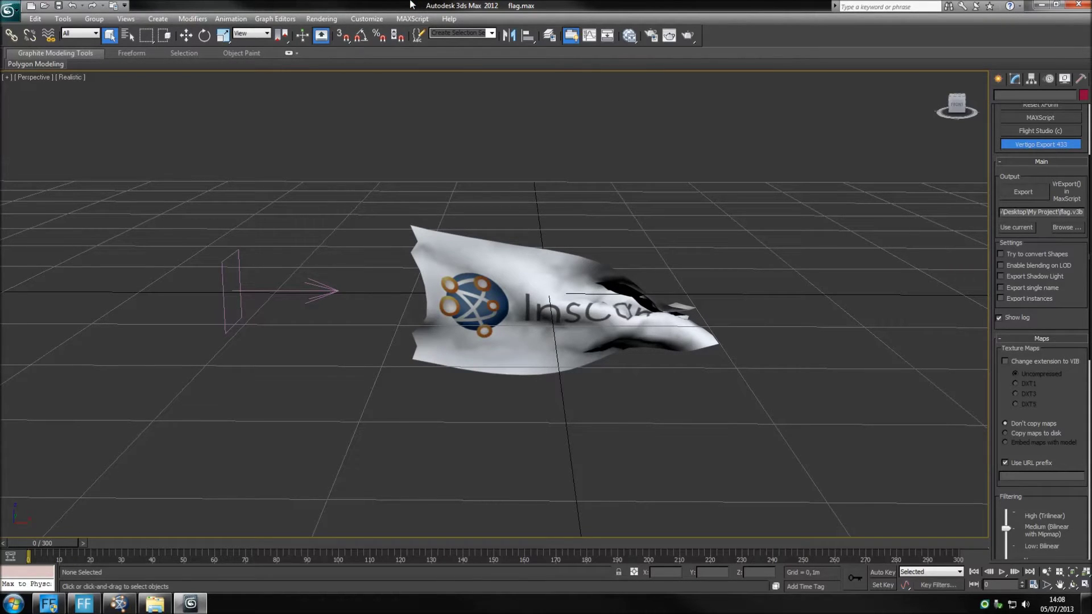
# Bring flag.v3b from the project folder into the Inscape scene as a 3D model
pyautogui.click(1080, 4)
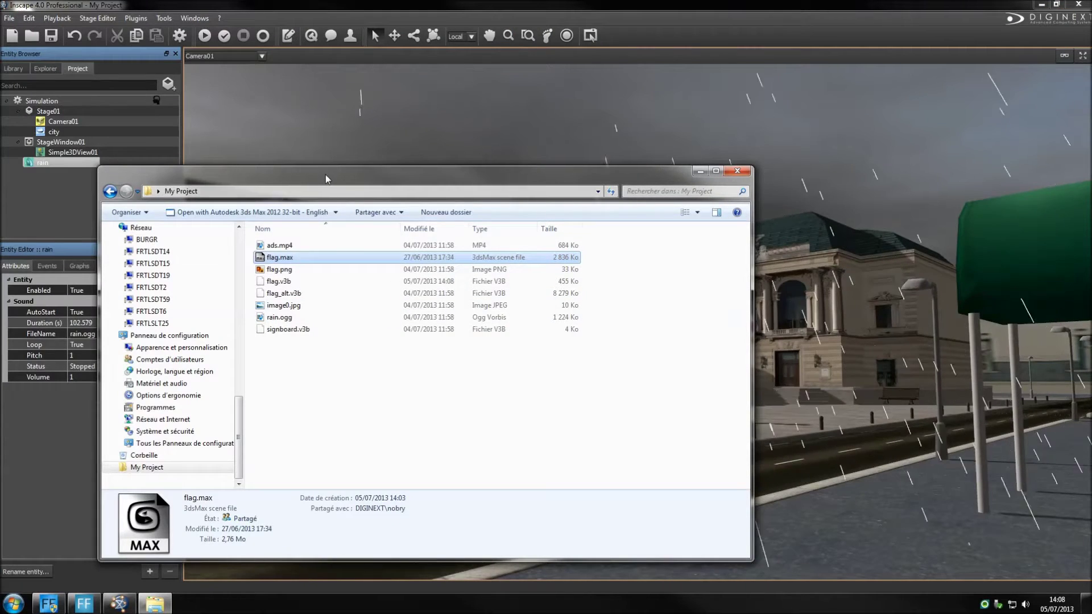
pyautogui.moveTo(326, 175)
pyautogui.mouseDown()
pyautogui.moveTo(829, 100)
pyautogui.moveTo(681, 78)
pyautogui.mouseUp()
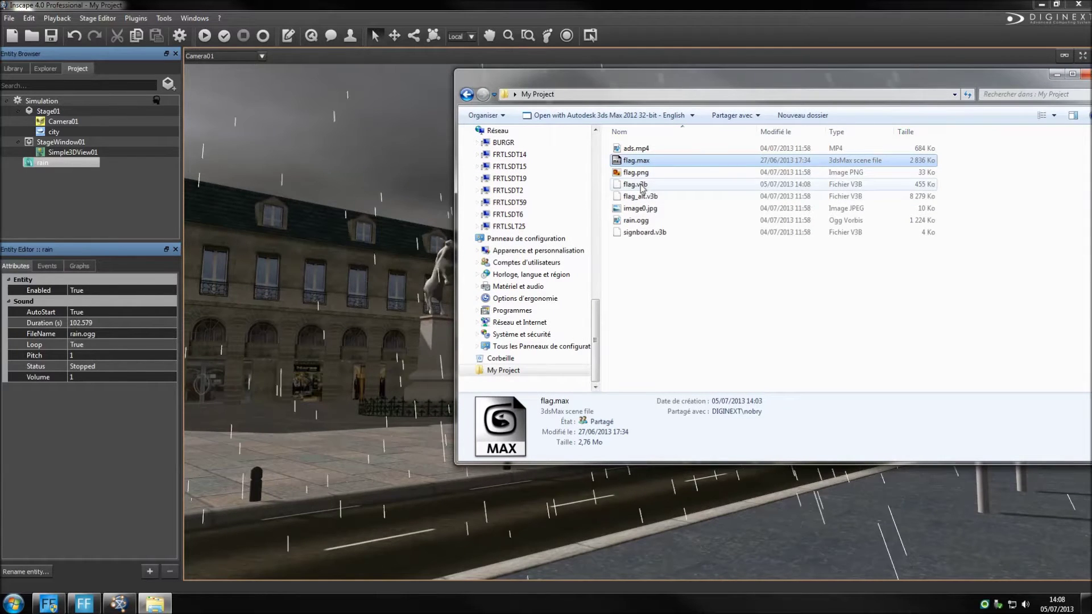
pyautogui.click(644, 186)
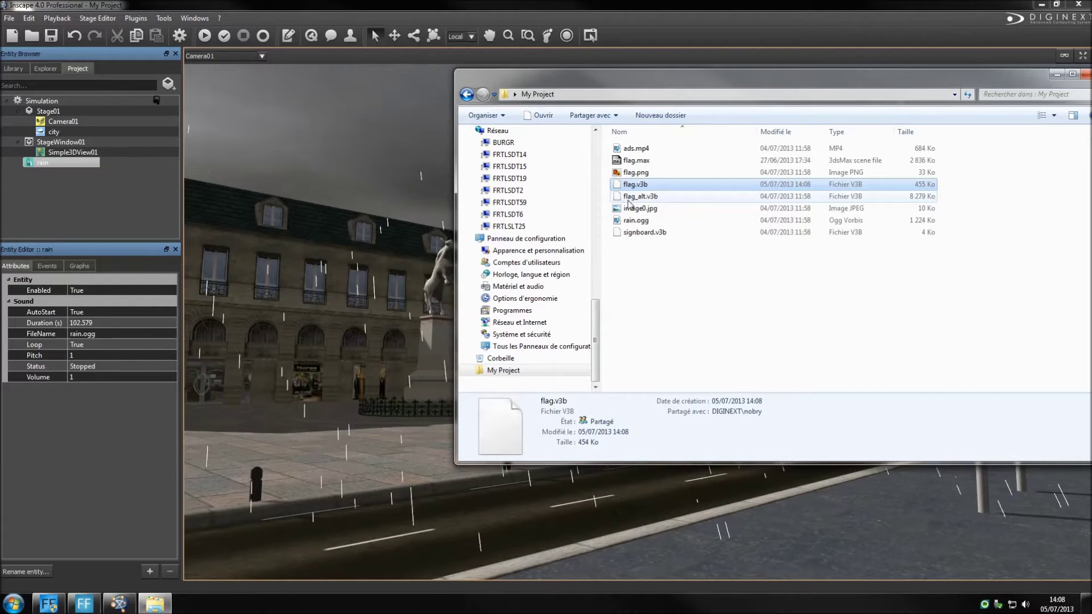
pyautogui.moveTo(631, 185); pyautogui.dragTo(428, 453)
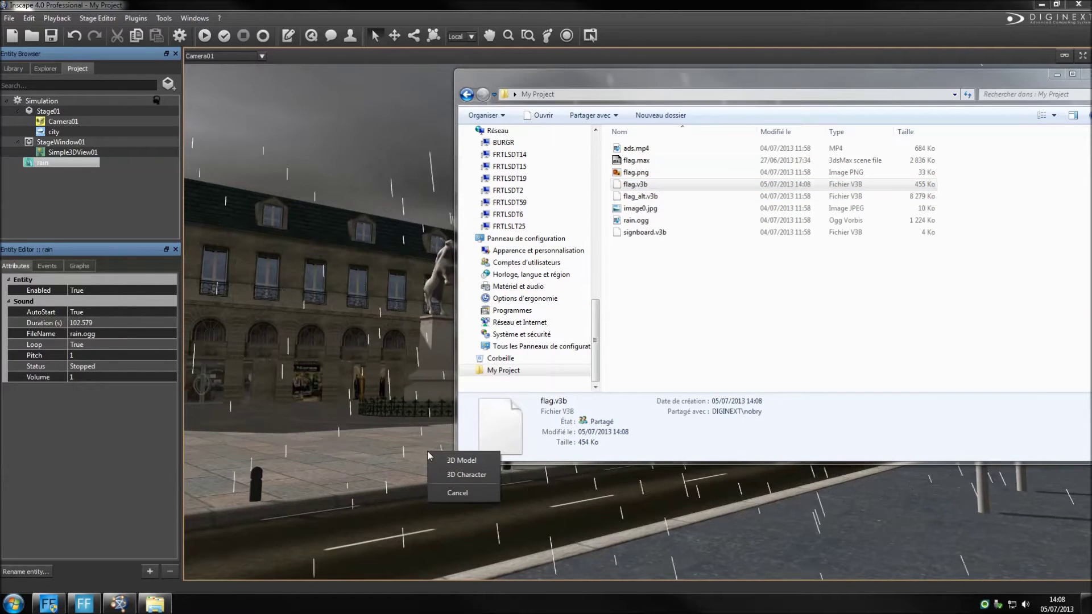
pyautogui.click(438, 461)
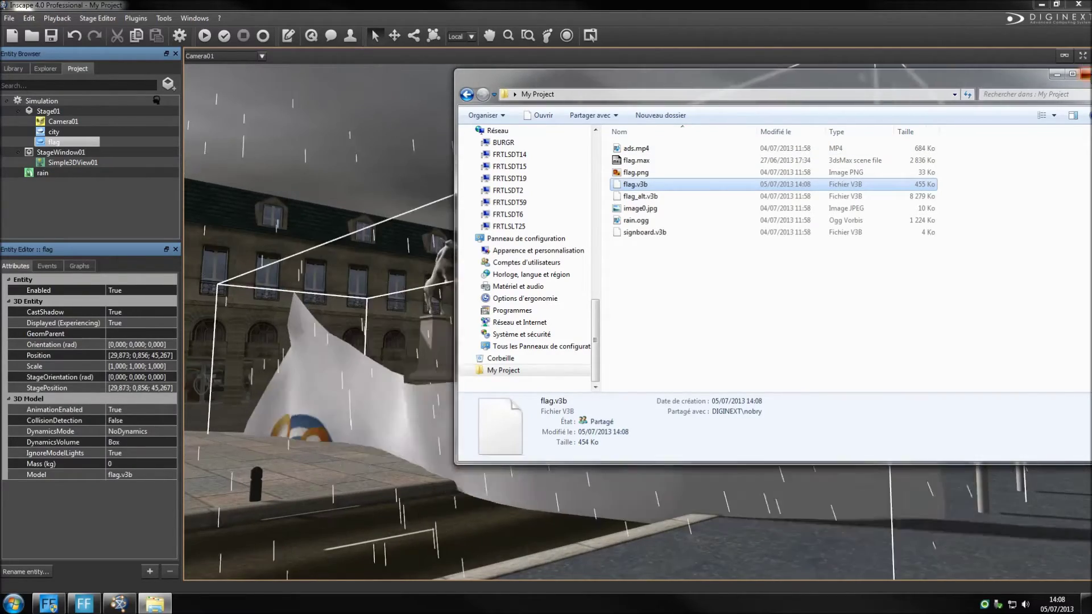
pyautogui.hotkey('alt', 'F4')
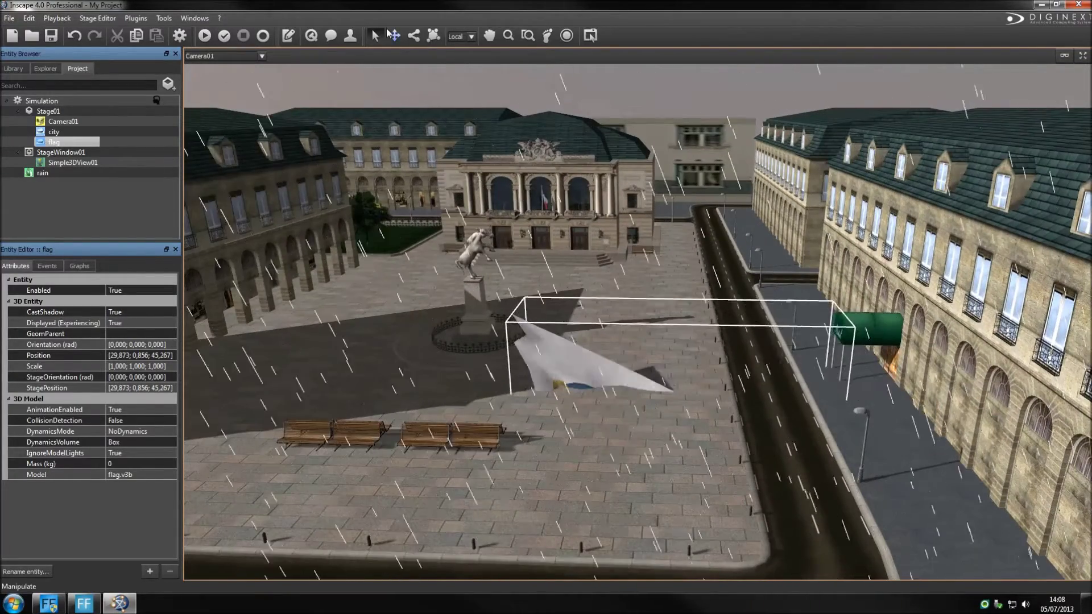
# Raise the flag, shrink it to about a quarter size, and move it onto the building facade
pyautogui.click(393, 35)
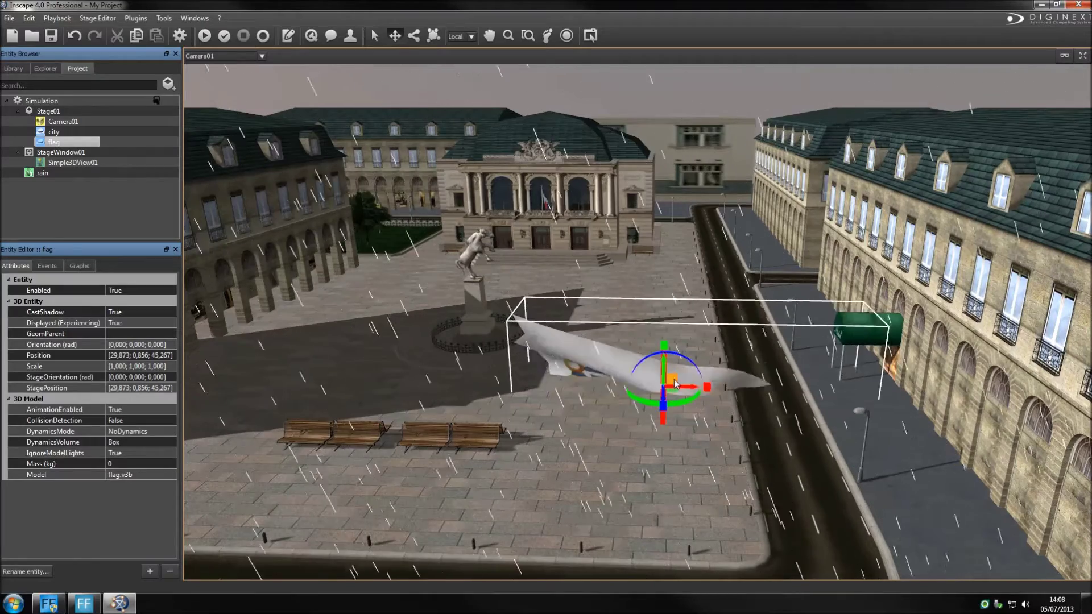
pyautogui.moveTo(668, 384); pyautogui.dragTo(669, 192)
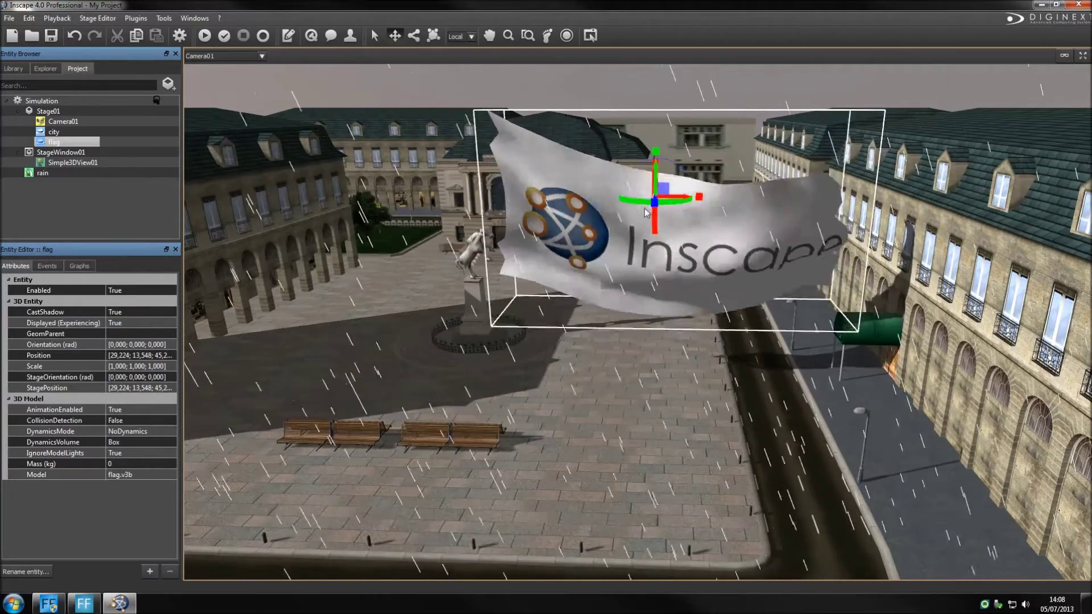
pyautogui.moveTo(662, 201); pyautogui.dragTo(820, 320, button='middle')
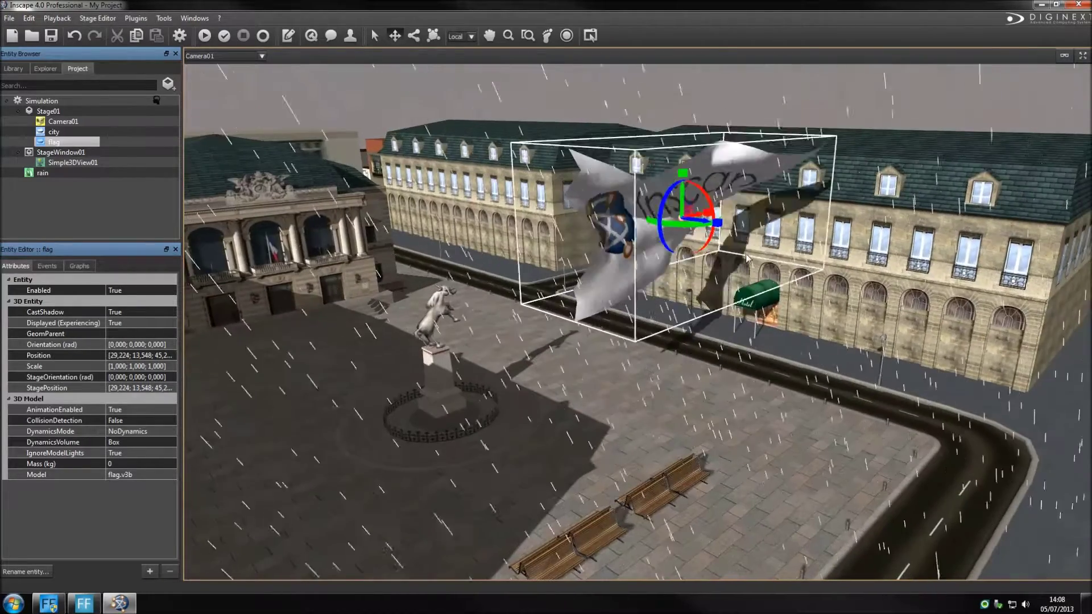
pyautogui.moveTo(680, 222); pyautogui.dragTo(664, 357)
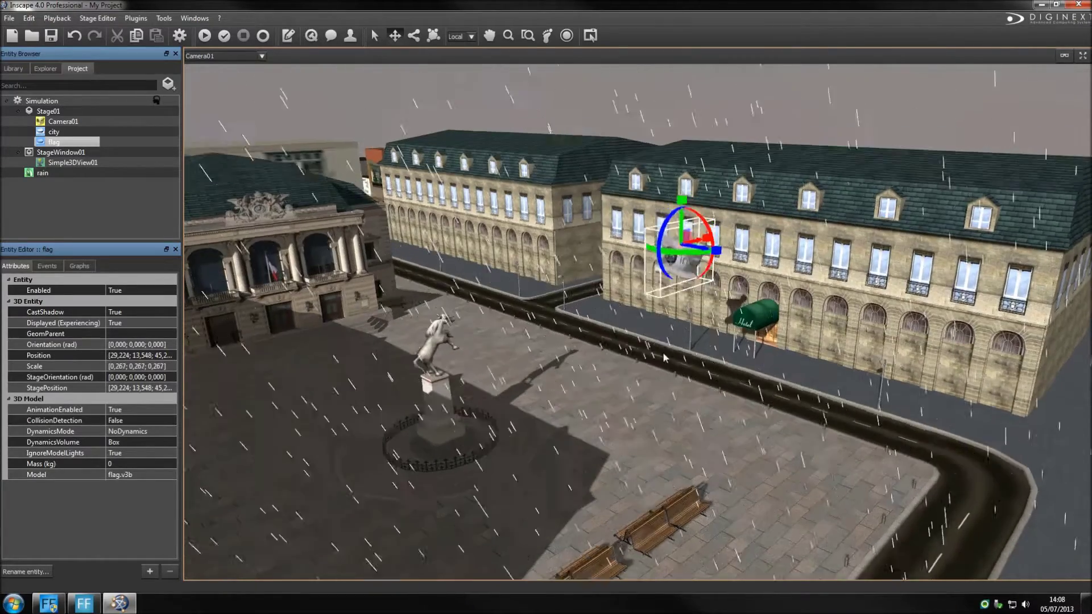
pyautogui.moveTo(665, 358)
pyautogui.mouseDown(button='middle')
pyautogui.moveTo(554, 395)
pyautogui.moveTo(534, 340)
pyautogui.mouseUp(button='middle')
pyautogui.moveTo(574, 304)
pyautogui.mouseDown()
pyautogui.moveTo(400, 220)
pyautogui.moveTo(371, 220)
pyautogui.mouseUp()
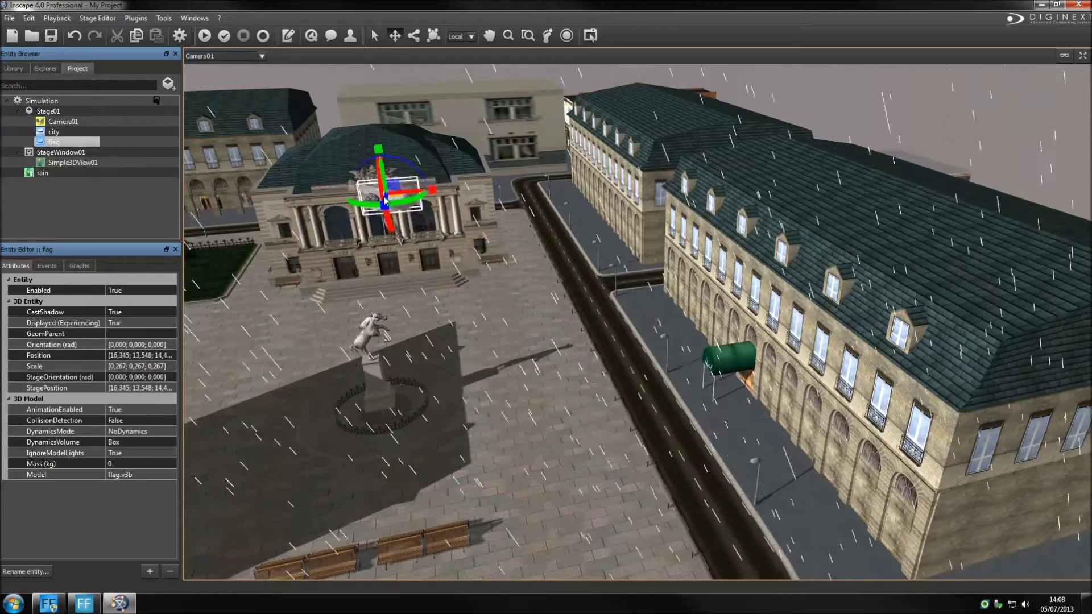
pyautogui.scroll(5, 371, 219)
pyautogui.scroll(5, 358, 217)
pyautogui.moveTo(494, 314); pyautogui.dragTo(535, 296, button='middle')
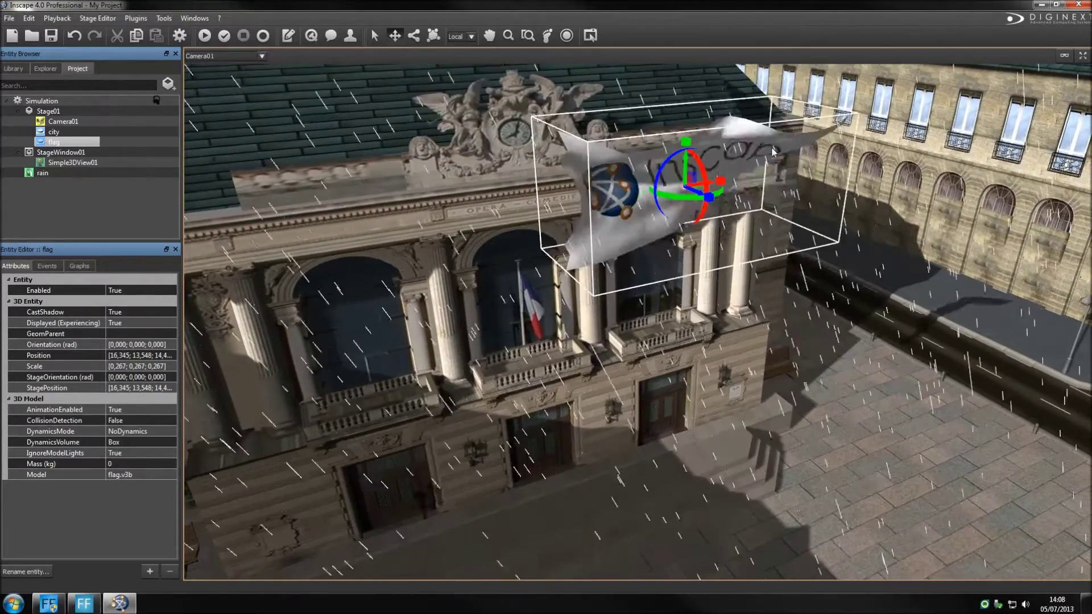
# Slide, lower, turn and scale the flag to 0.150 at the balcony flagpole
pyautogui.moveTo(696, 189)
pyautogui.mouseDown()
pyautogui.moveTo(650, 200)
pyautogui.moveTo(592, 143)
pyautogui.mouseUp()
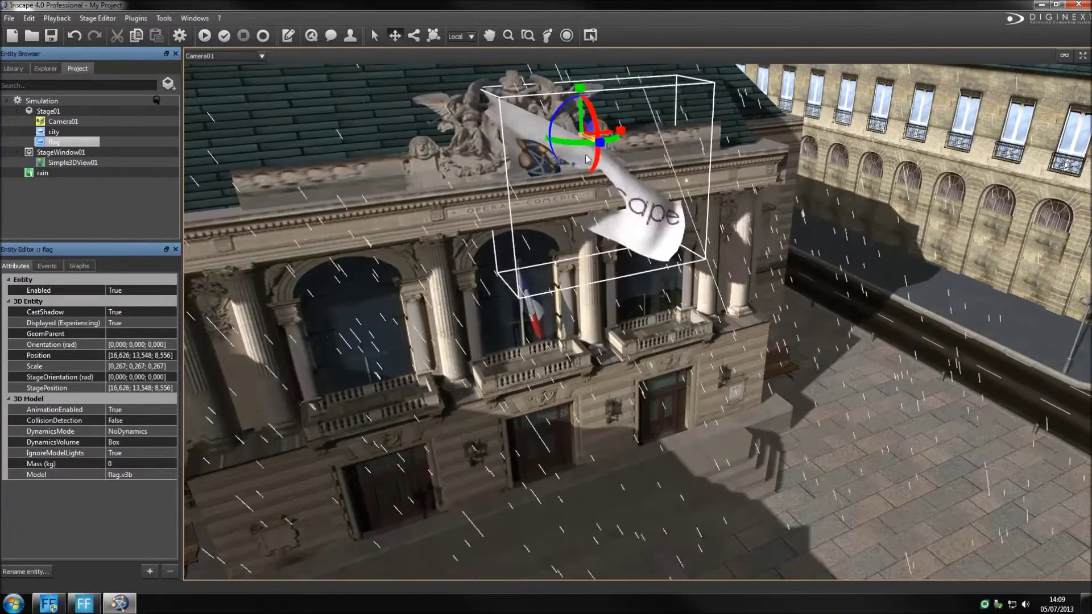
pyautogui.scroll(5, 592, 143)
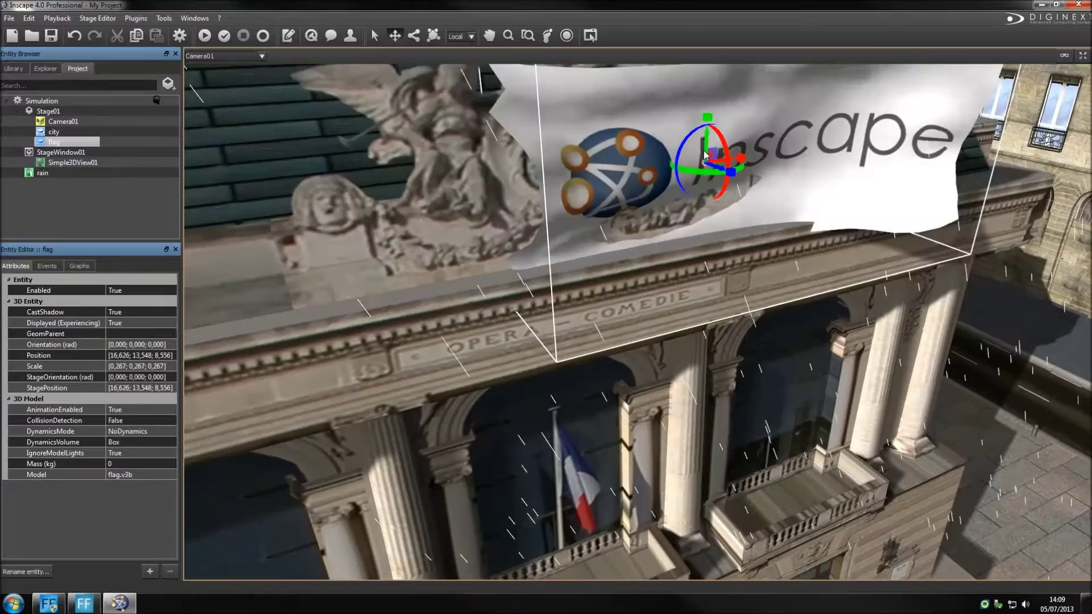
pyautogui.moveTo(706, 155); pyautogui.dragTo(709, 428)
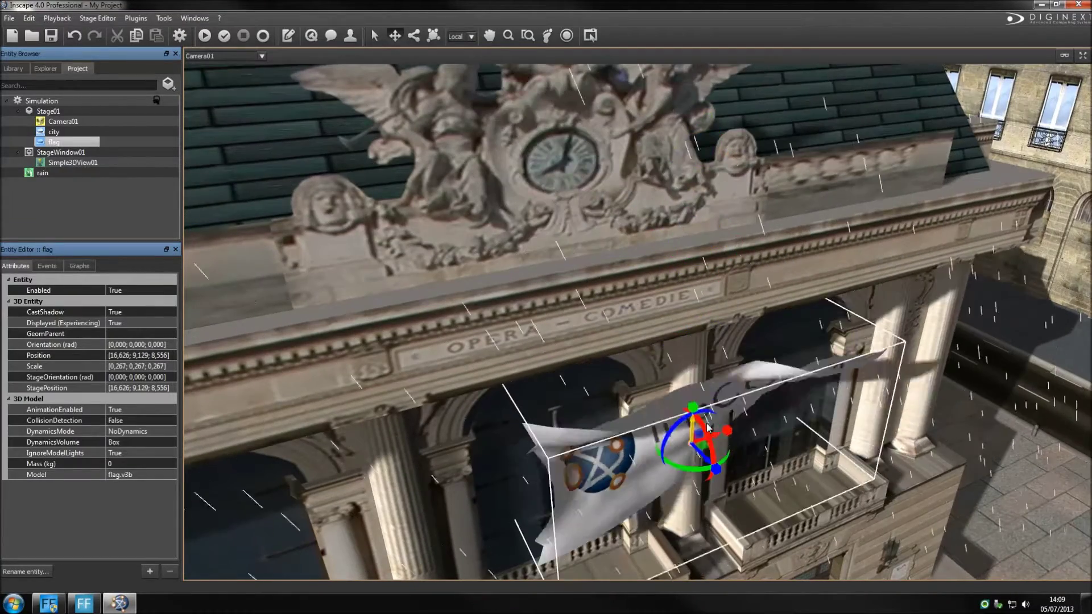
pyautogui.moveTo(557, 472); pyautogui.dragTo(725, 273, button='middle')
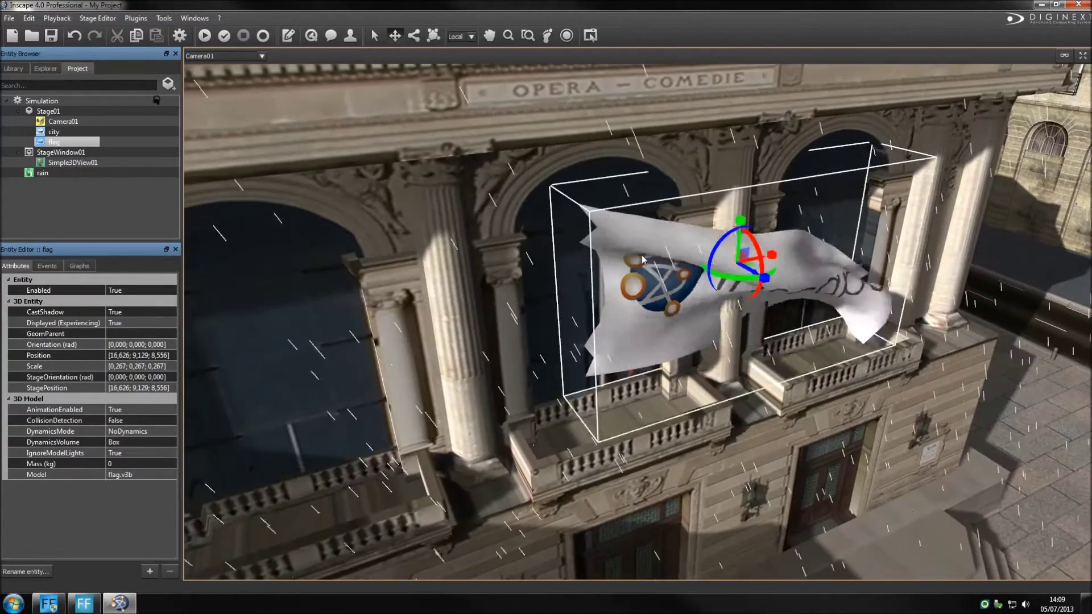
pyautogui.moveTo(723, 273)
pyautogui.mouseDown()
pyautogui.moveTo(711, 280)
pyautogui.moveTo(737, 265)
pyautogui.mouseUp()
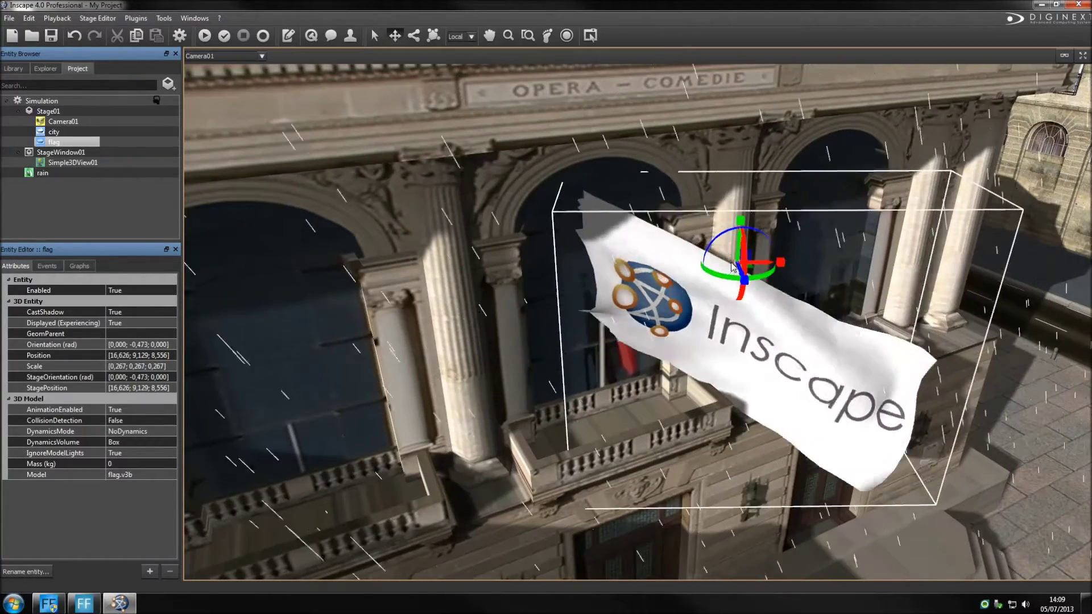
pyautogui.moveTo(735, 265); pyautogui.dragTo(733, 303)
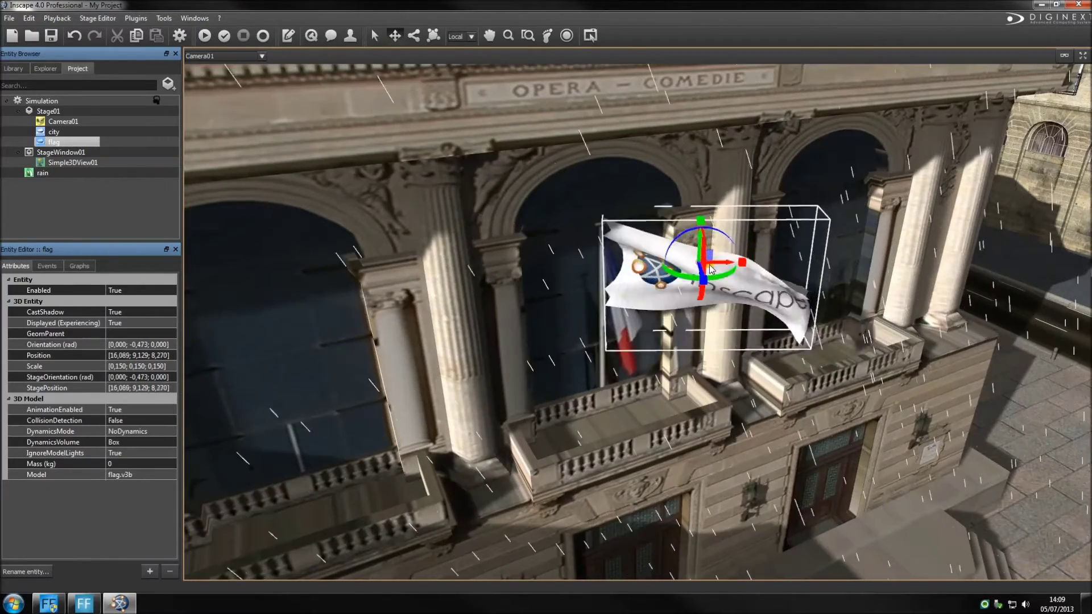
pyautogui.moveTo(708, 265); pyautogui.dragTo(704, 273)
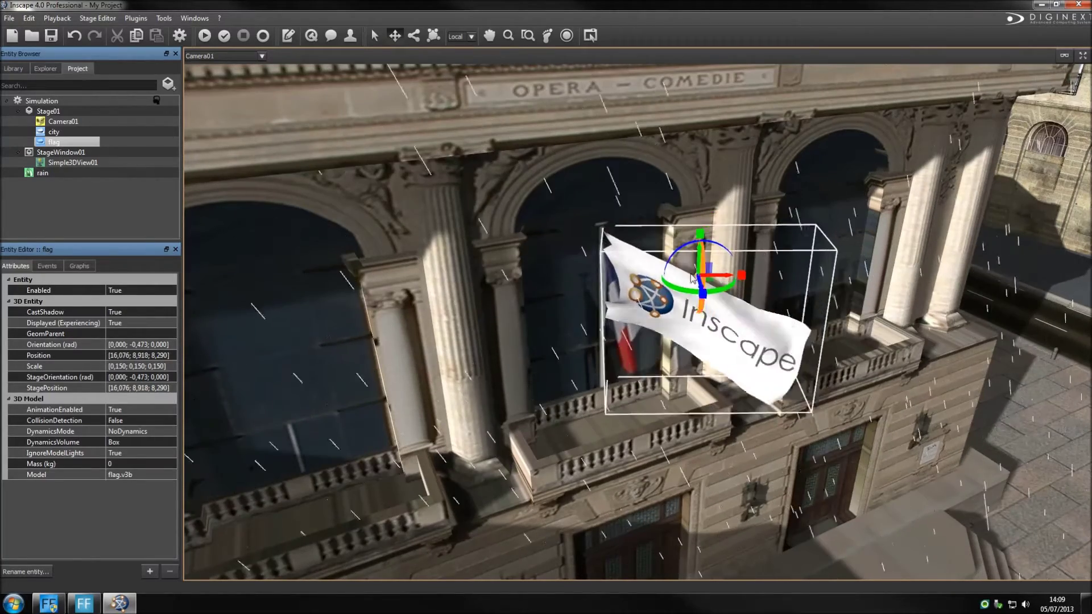
pyautogui.click(516, 386)
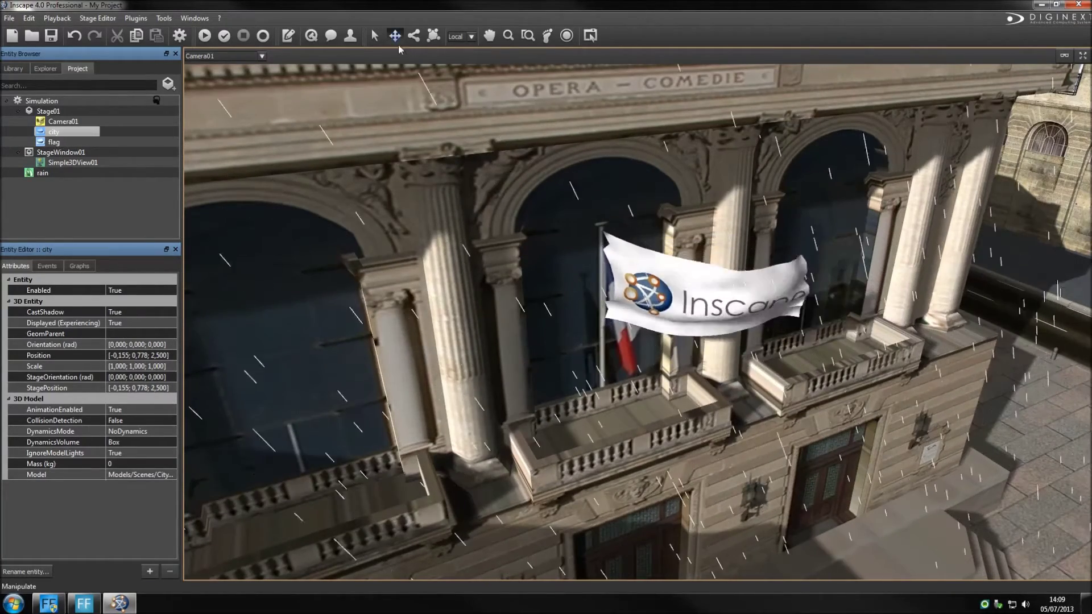
# Reframe the view over the square and list project files like flag.v3b in Explorer
pyautogui.click(375, 36)
pyautogui.scroll(3, 609, 340)
pyautogui.moveTo(610, 340); pyautogui.dragTo(507, 285)
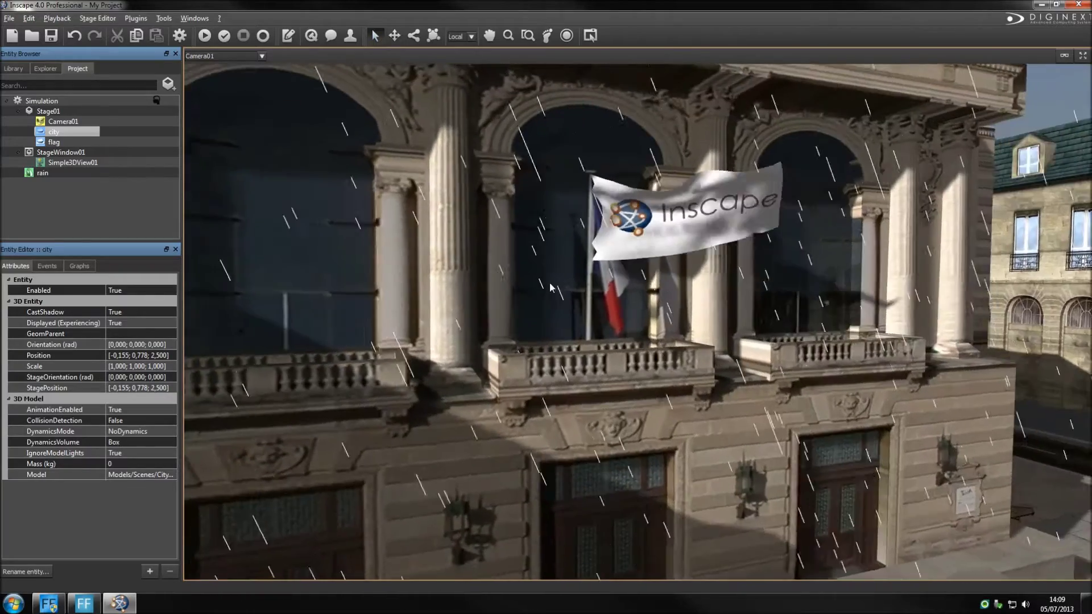
pyautogui.scroll(-3, 480, 285)
pyautogui.scroll(-3, 480, 286)
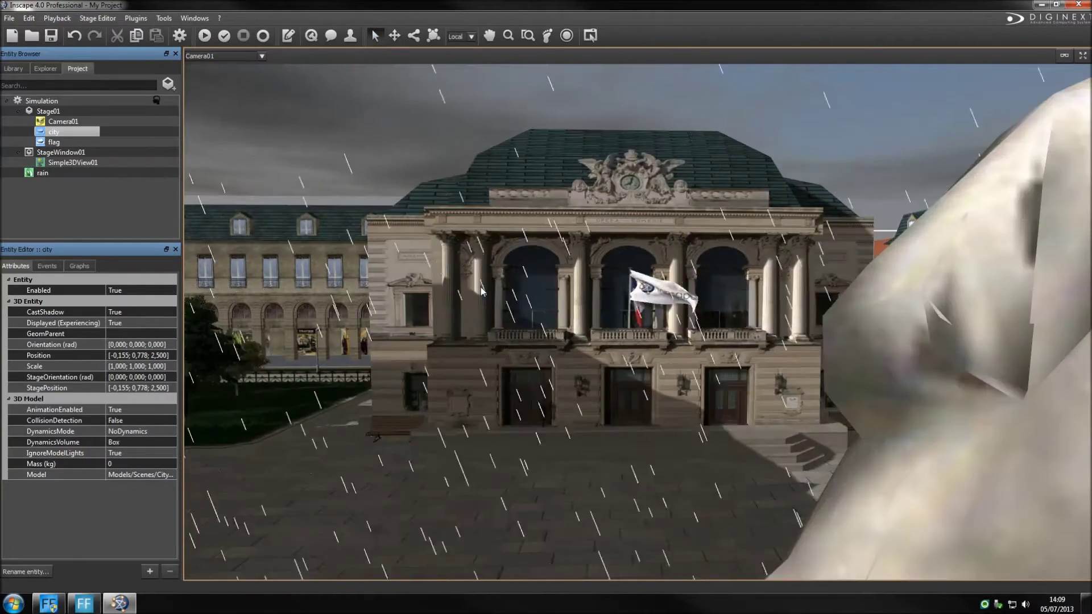
pyautogui.moveTo(531, 324); pyautogui.dragTo(514, 440)
pyautogui.moveTo(429, 388); pyautogui.dragTo(543, 350)
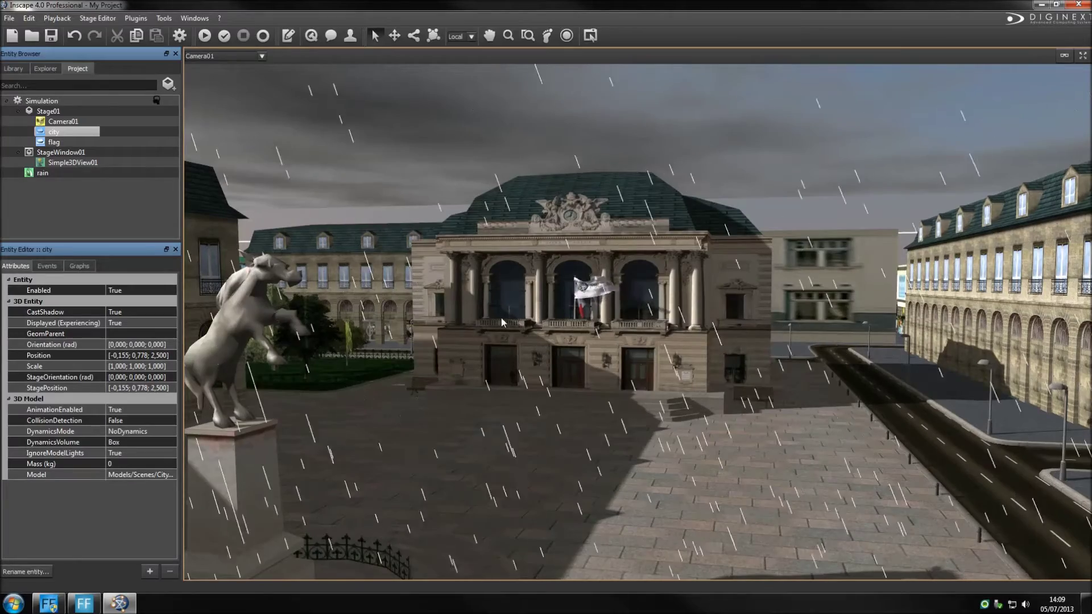
pyautogui.click(51, 69)
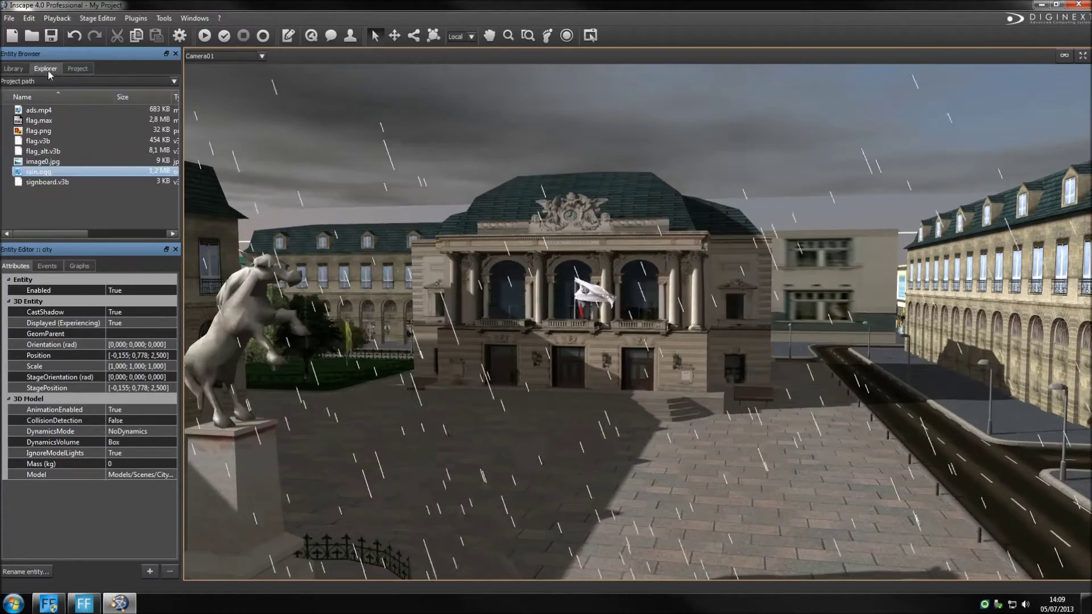
# Switch Explorer to Data path and place Scenes/City/buick.v3b on the square as a 3D Model
pyautogui.click(44, 81)
pyautogui.click(24, 97)
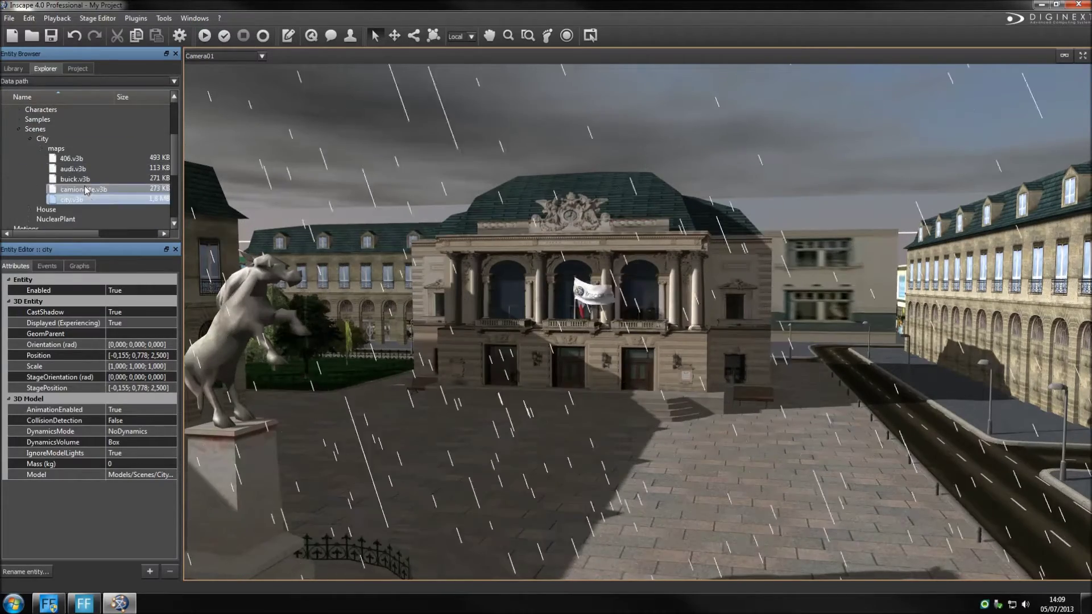
pyautogui.moveTo(76, 180)
pyautogui.mouseDown()
pyautogui.moveTo(125, 189)
pyautogui.moveTo(765, 540)
pyautogui.mouseUp()
pyautogui.click(784, 547)
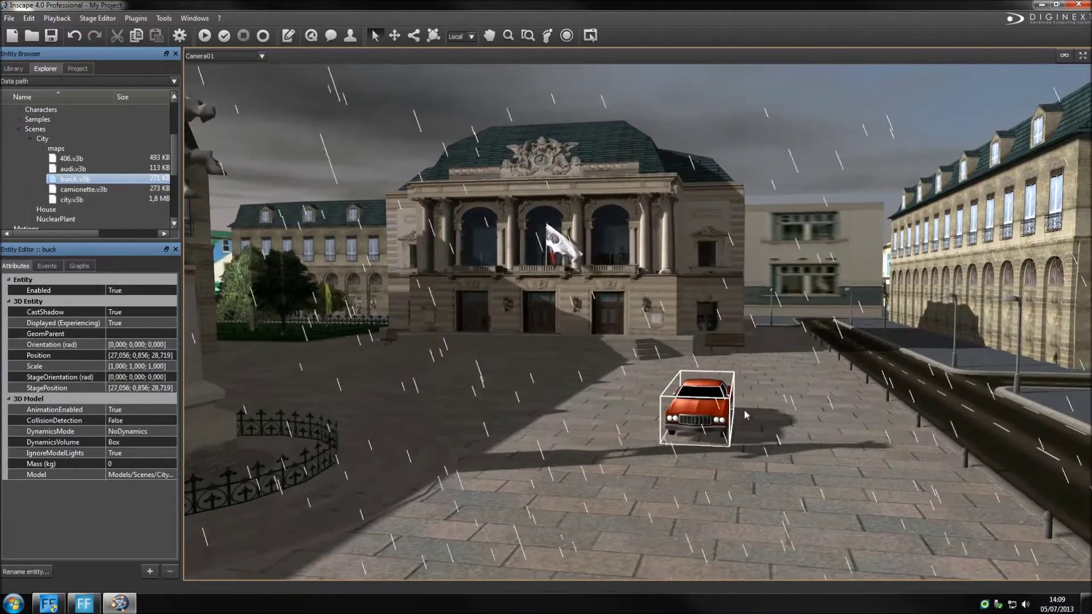
pyautogui.doubleClick(741, 413)
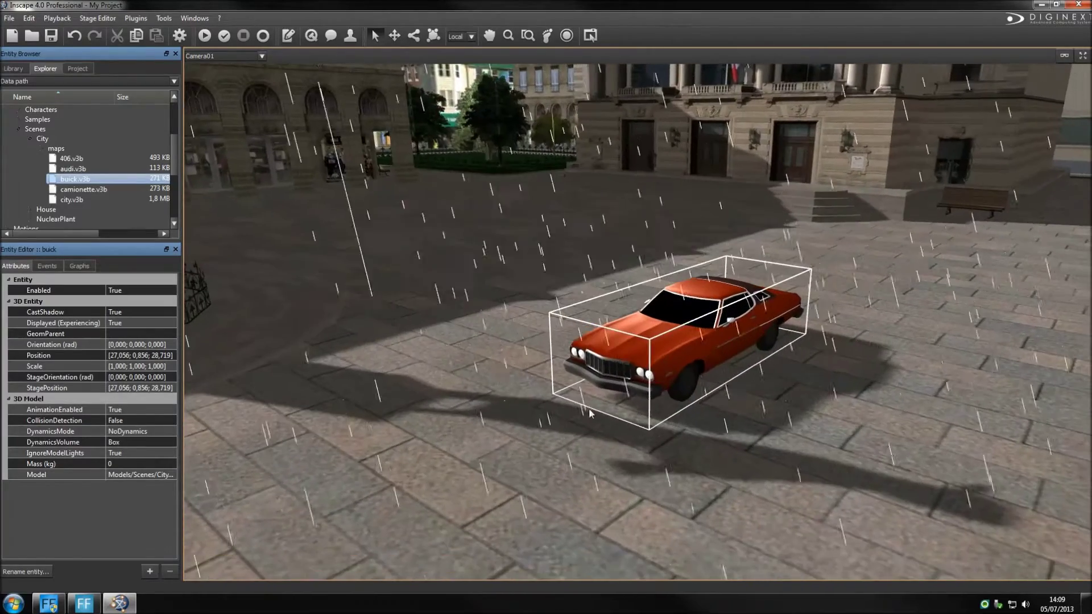
pyautogui.click(12, 70)
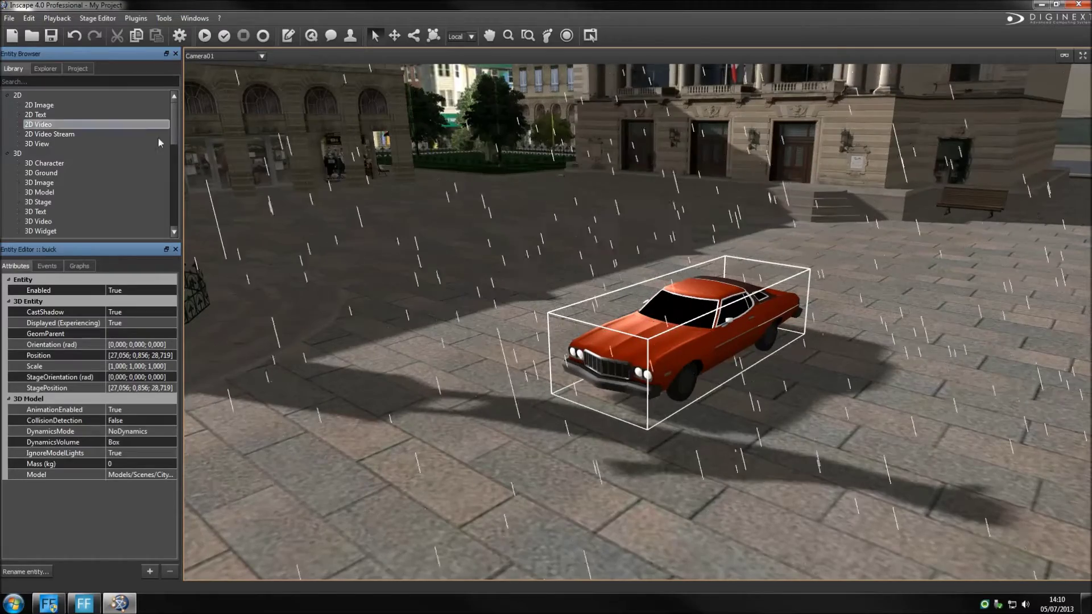
# Drop an SFX Spot Light onto the buick and position it at the headlights, tilted downward
pyautogui.moveTo(172, 135); pyautogui.dragTo(167, 175)
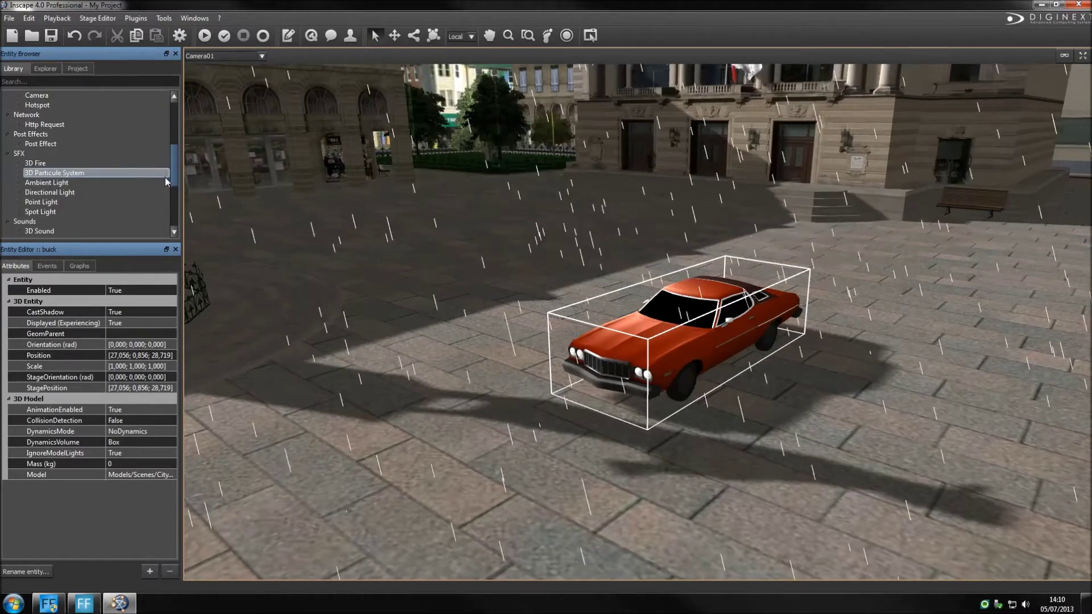
pyautogui.scroll(-1, 80, 212)
pyautogui.click(19, 212)
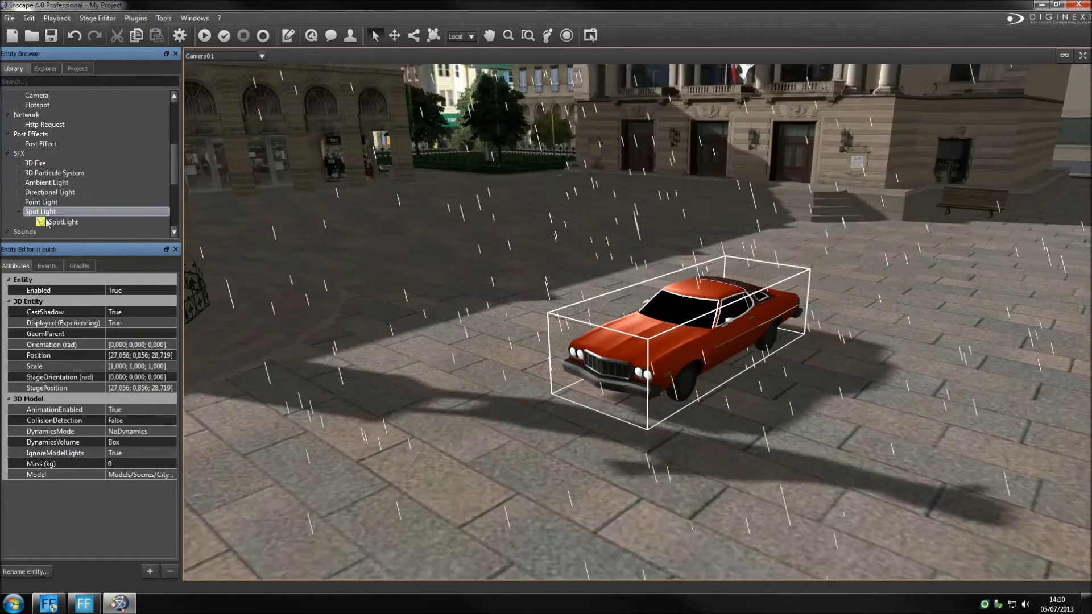
pyautogui.moveTo(57, 222); pyautogui.dragTo(602, 371)
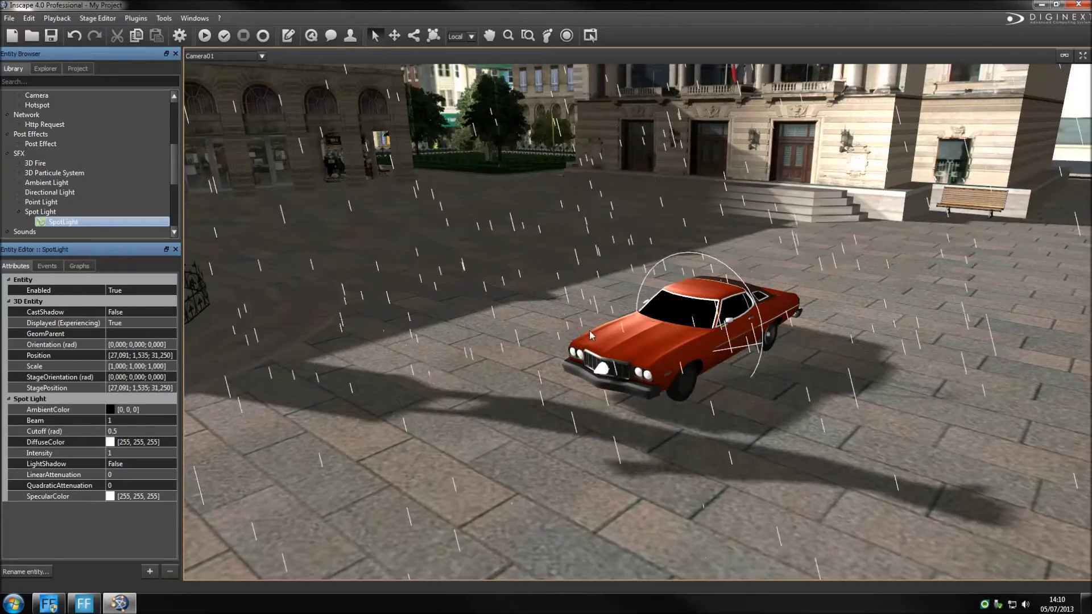
pyautogui.click(394, 36)
pyautogui.scroll(3, 642, 327)
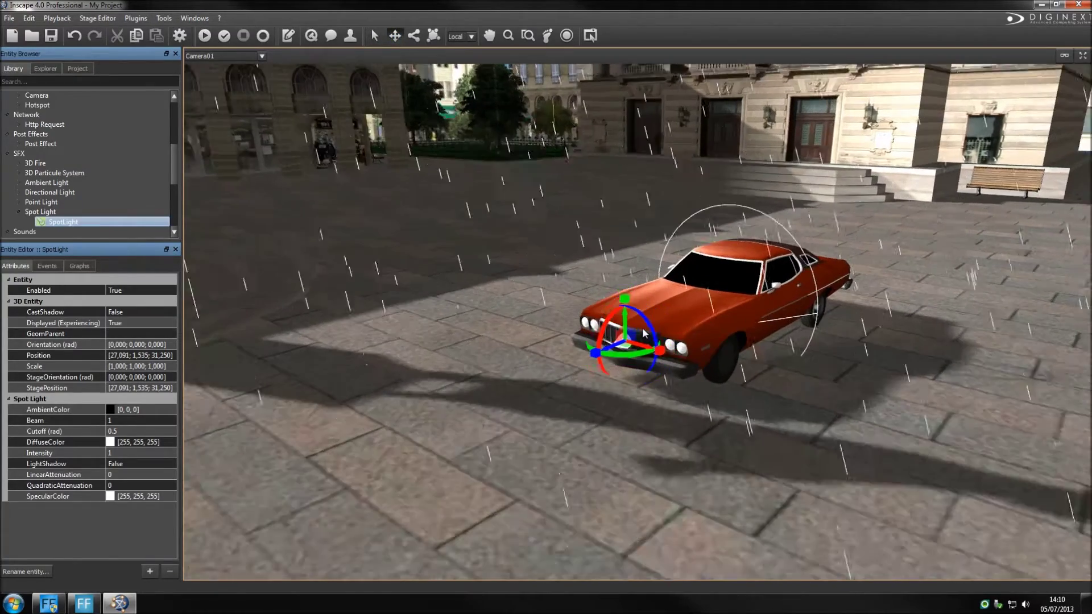
pyautogui.moveTo(624, 350)
pyautogui.mouseDown()
pyautogui.moveTo(610, 364)
pyautogui.moveTo(463, 367)
pyautogui.moveTo(550, 330)
pyautogui.mouseUp()
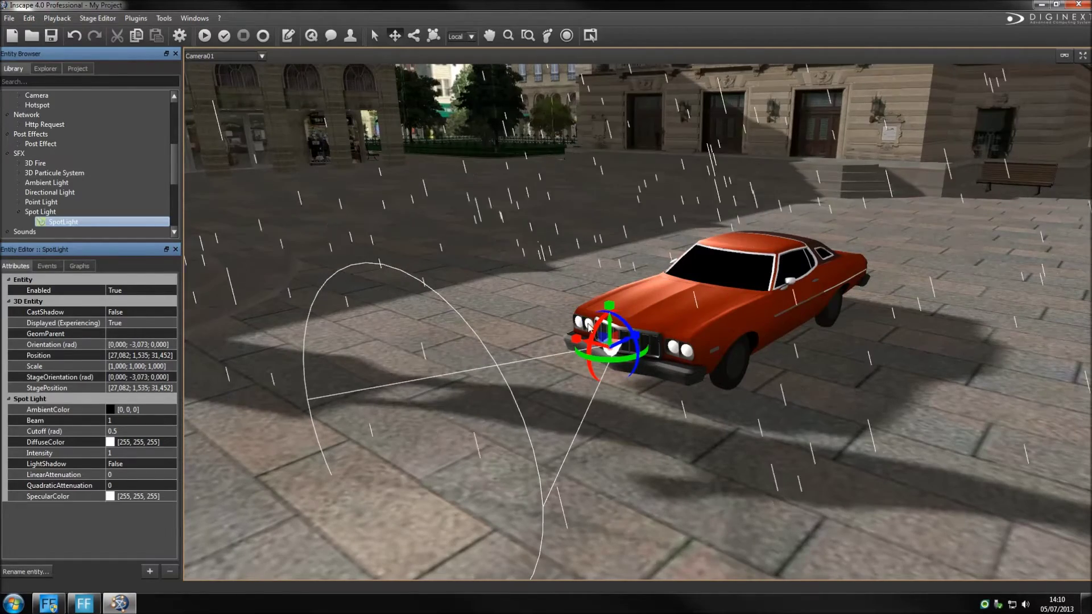
pyautogui.moveTo(591, 347)
pyautogui.mouseDown()
pyautogui.moveTo(593, 334)
pyautogui.moveTo(621, 330)
pyautogui.moveTo(603, 341)
pyautogui.mouseUp()
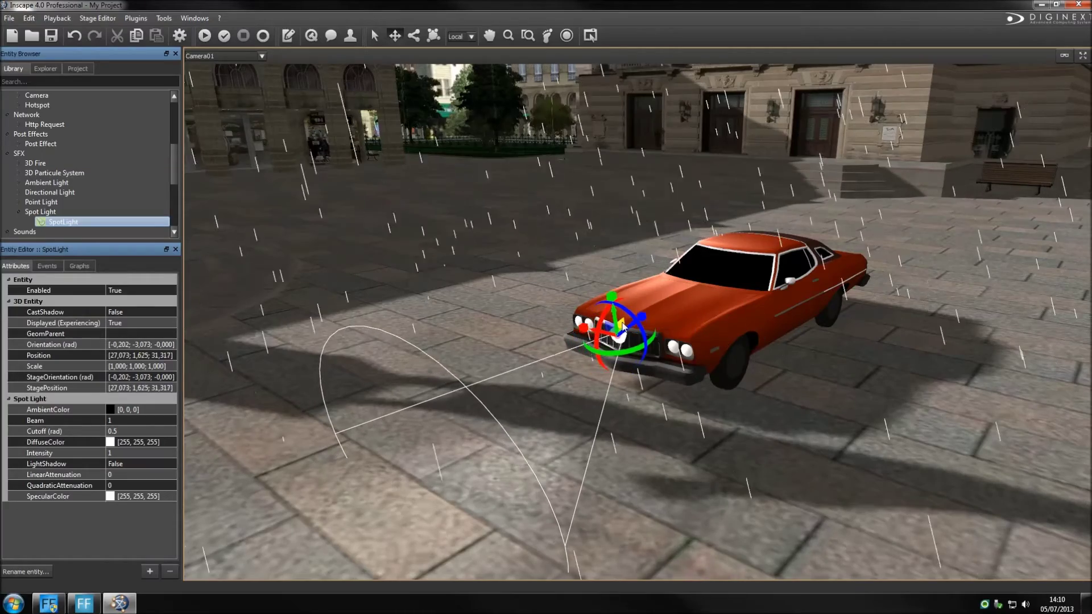
pyautogui.moveTo(586, 370)
pyautogui.mouseDown(button='middle')
pyautogui.moveTo(646, 301)
pyautogui.moveTo(628, 348)
pyautogui.mouseUp(button='middle')
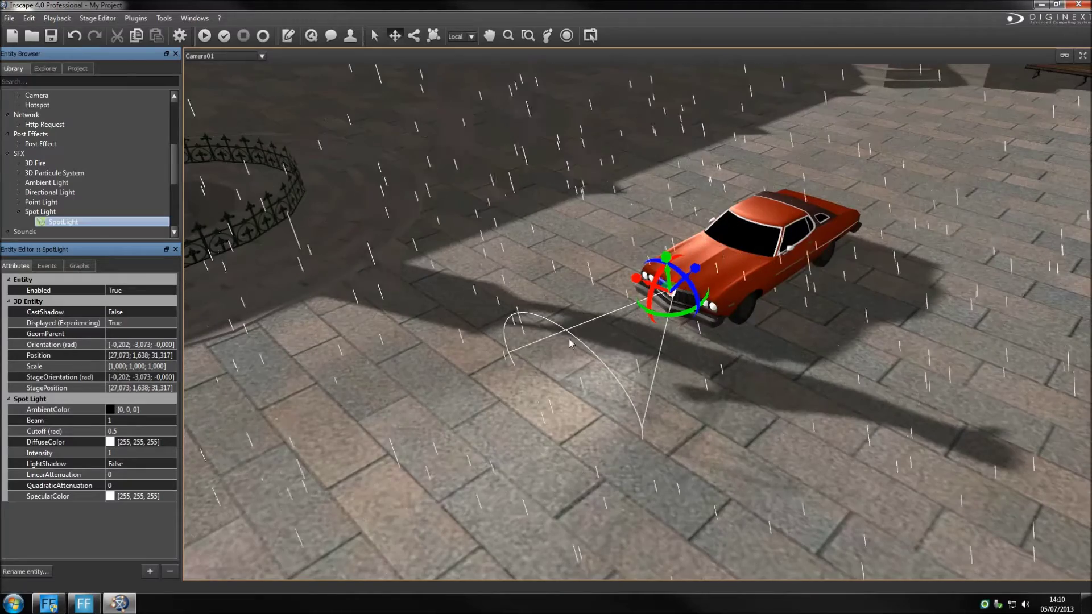
# Set the spotlight's DiffuseColor to pale yellow [248, 255, 161]
pyautogui.click(137, 446)
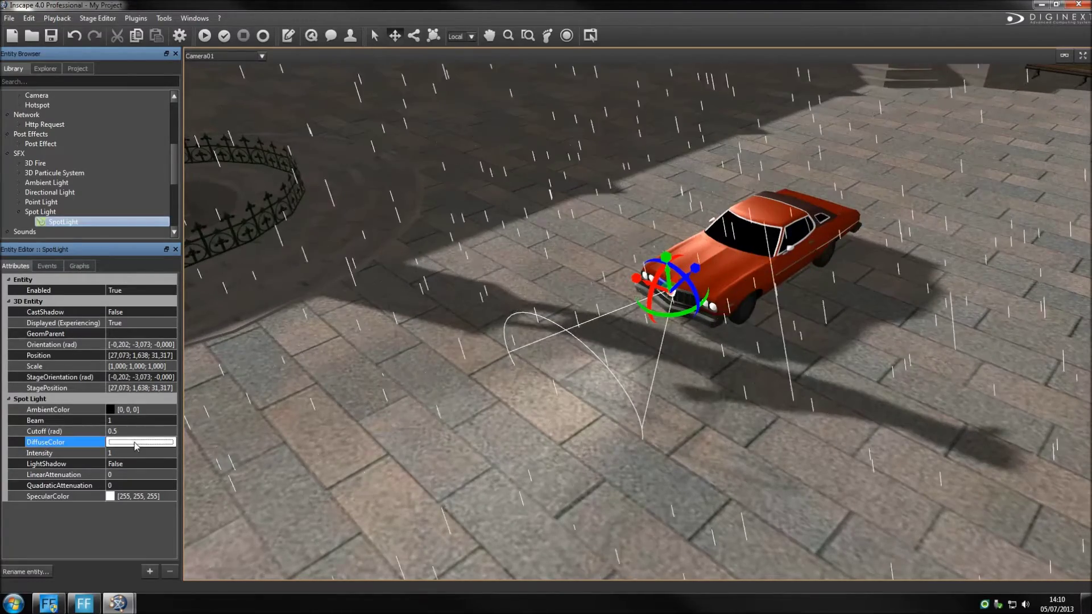
pyautogui.click(634, 285)
pyautogui.moveTo(634, 285); pyautogui.dragTo(646, 279)
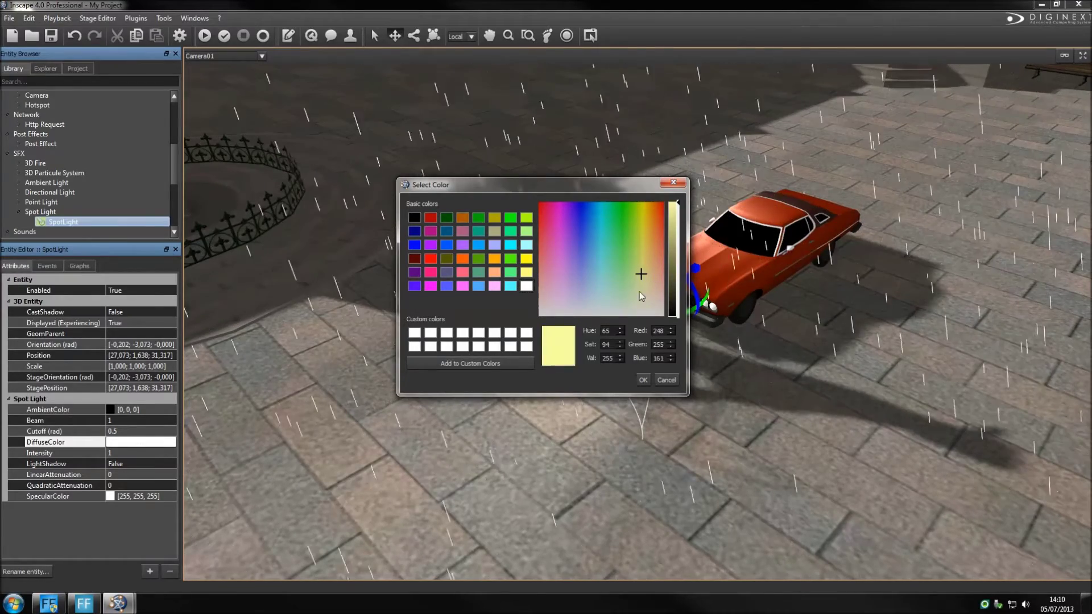
pyautogui.click(643, 380)
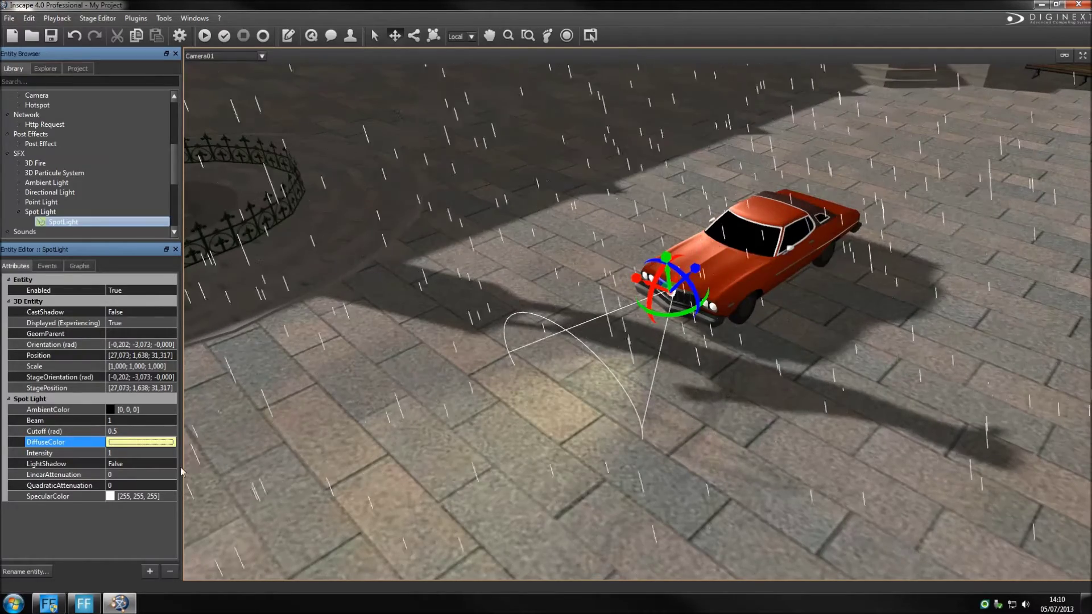
# Set Beam 0.3, Intensity 2 and QuadraticAttenuation 0.3, and enable LightShadow
pyautogui.click(134, 420)
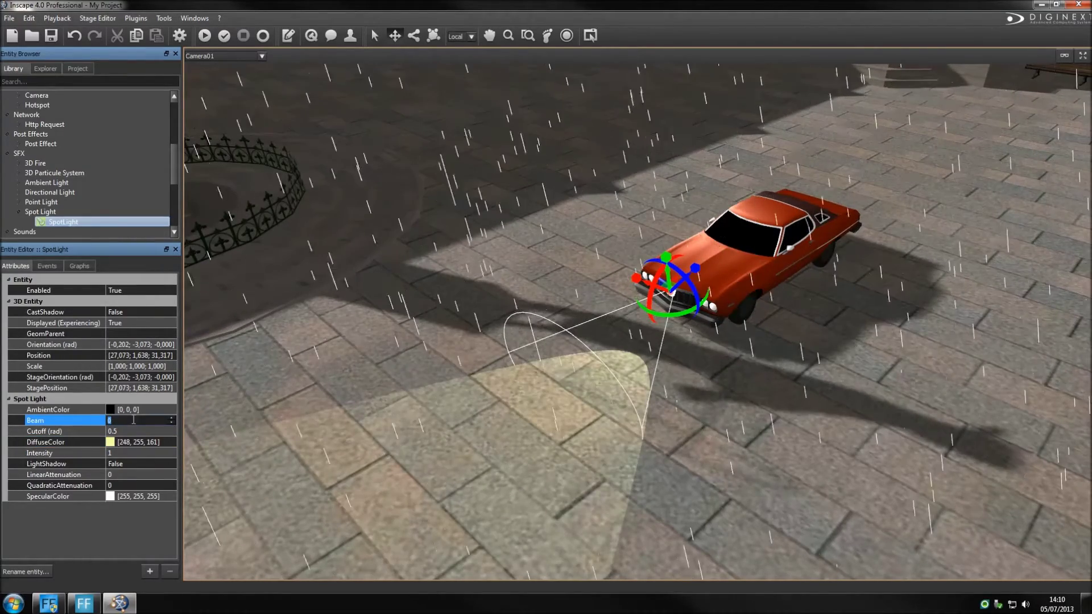
pyautogui.write('0,3')
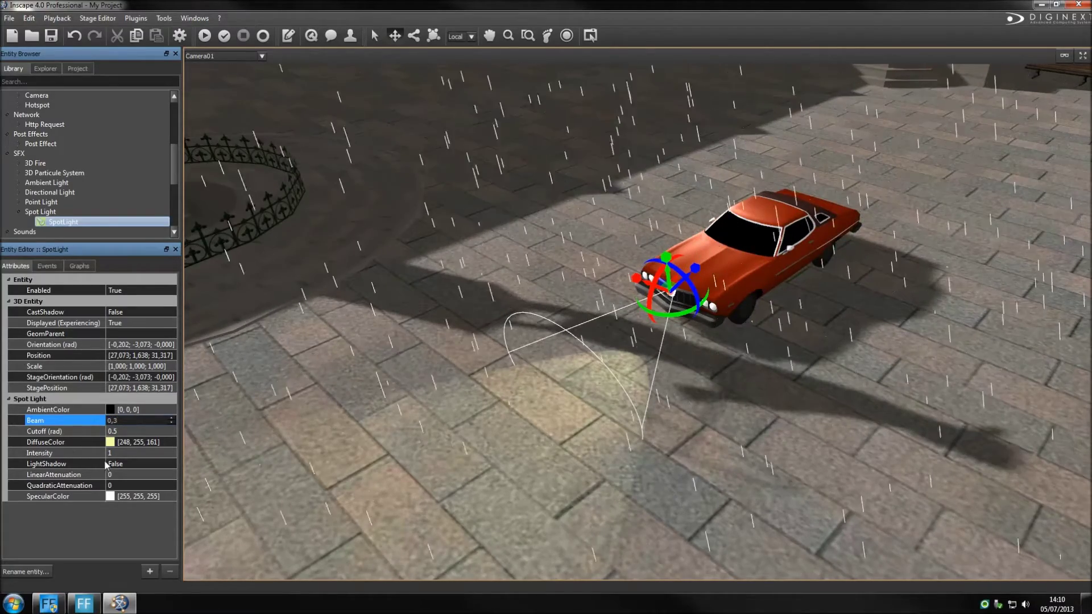
pyautogui.click(116, 453)
pyautogui.write('2')
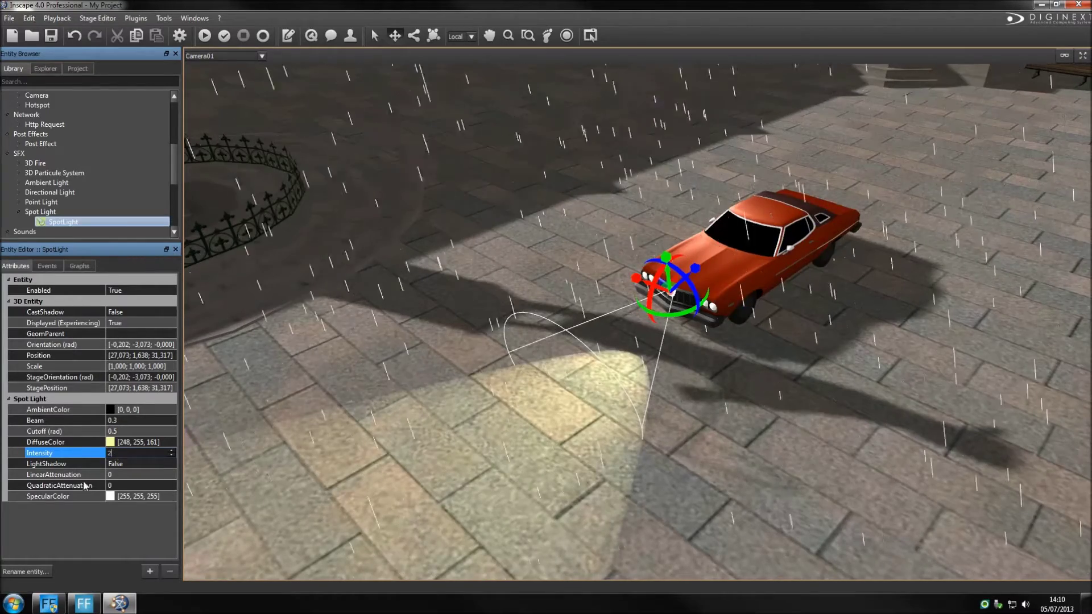
pyautogui.click(122, 486)
pyautogui.write('0,03')
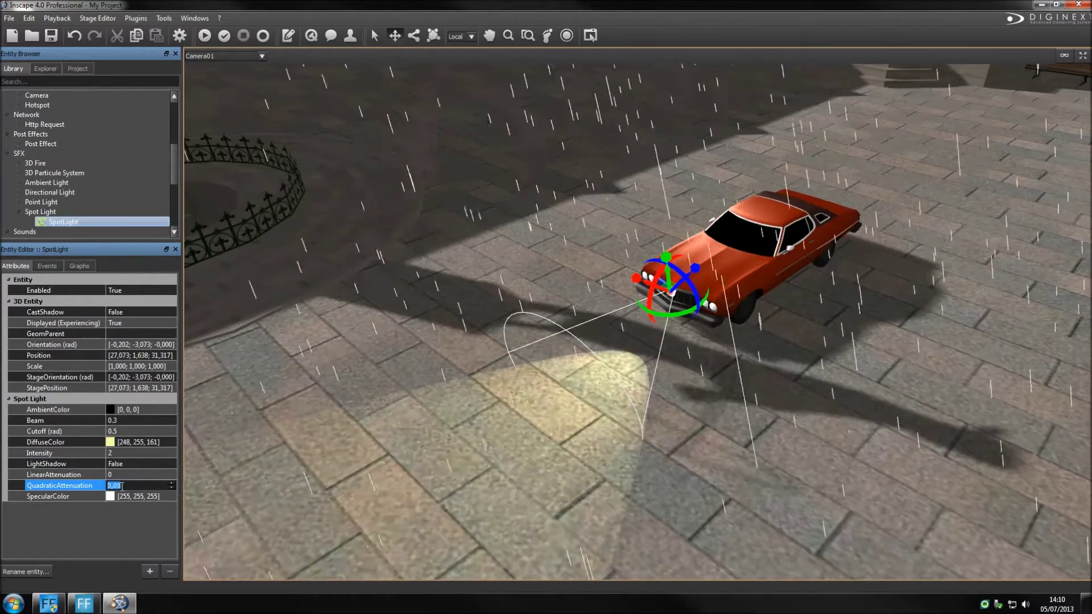
pyautogui.scroll(7, 122, 486)
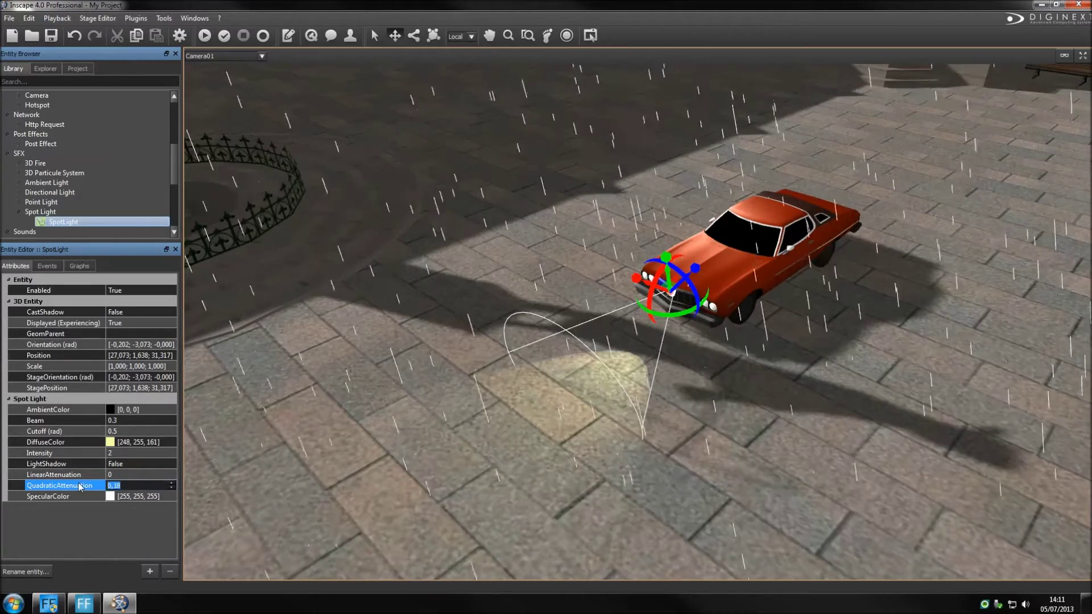
pyautogui.write('0,3')
pyautogui.press('Return')
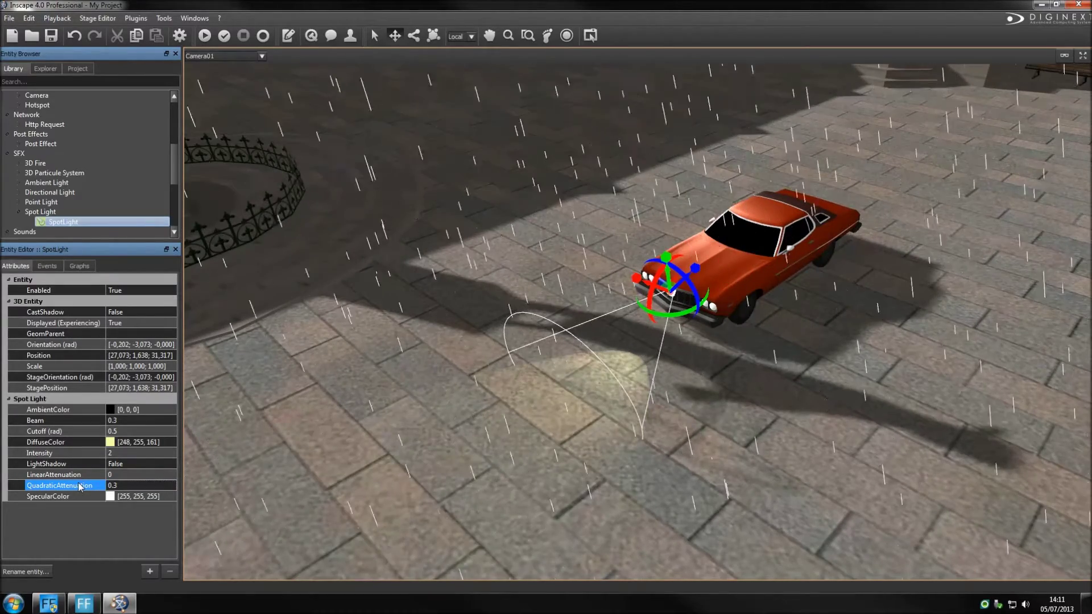
pyautogui.click(659, 450)
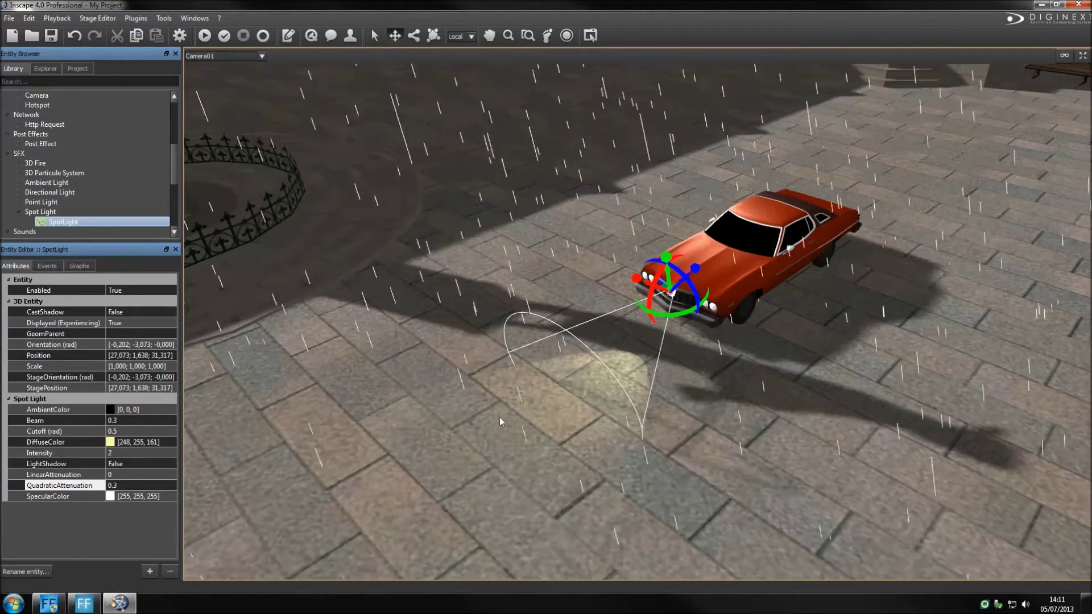
pyautogui.click(110, 465)
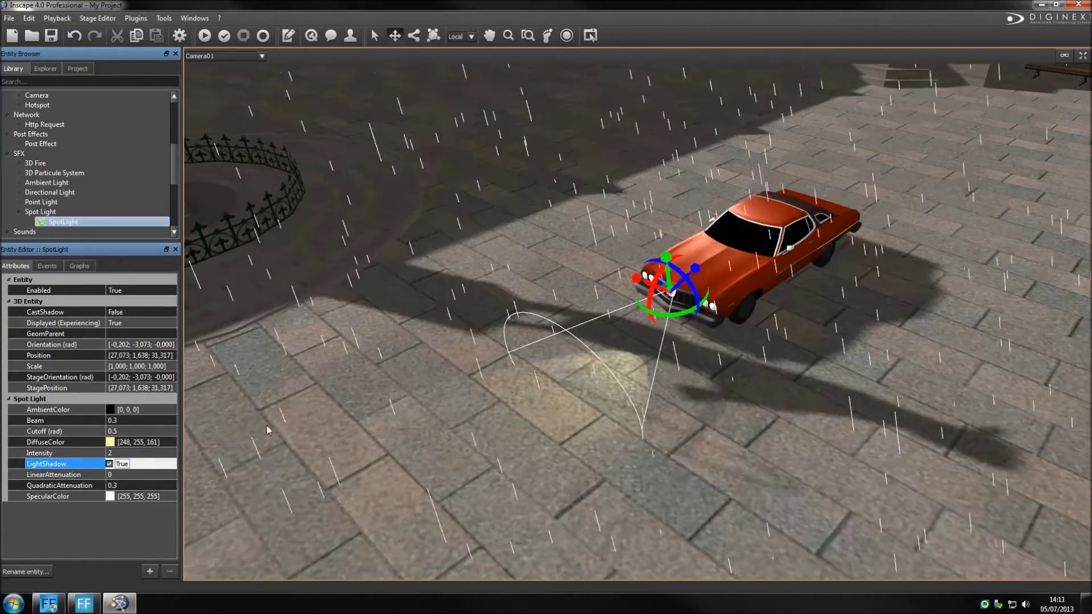
pyautogui.click(21, 203)
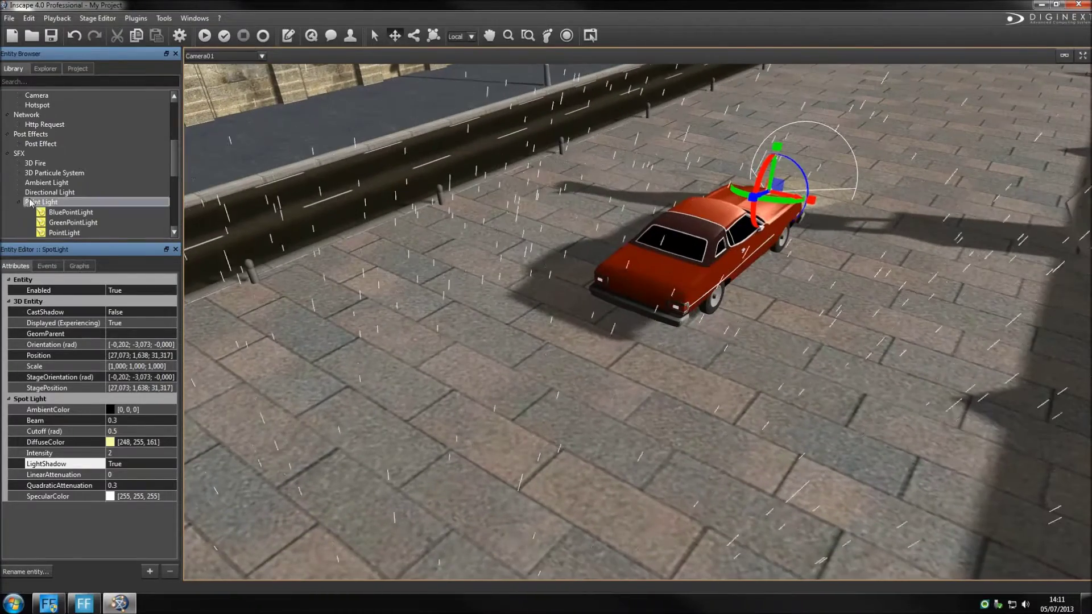
# Place a RedPointLight behind the car with QuadraticAttenuation 0.3, then list the Project path files
pyautogui.scroll(-2, 56, 209)
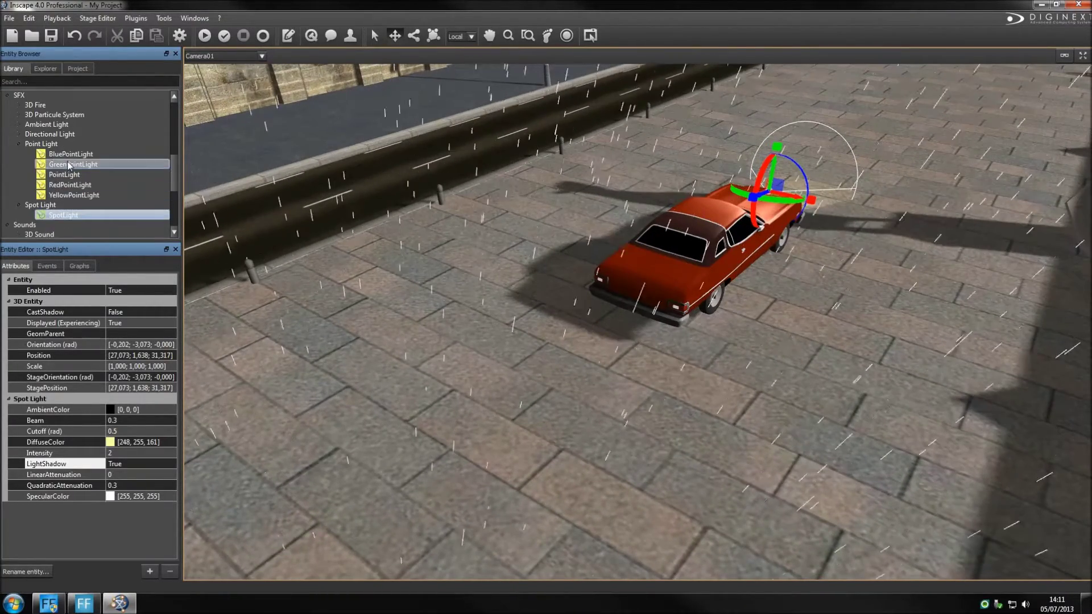
pyautogui.moveTo(69, 184); pyautogui.dragTo(445, 229)
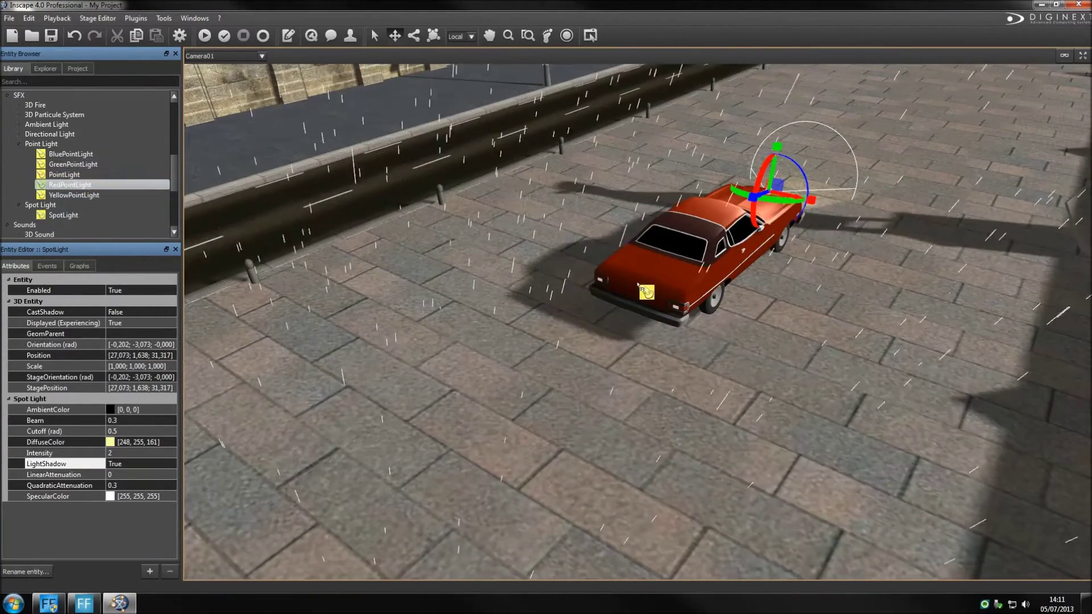
pyautogui.moveTo(632, 296); pyautogui.dragTo(634, 297)
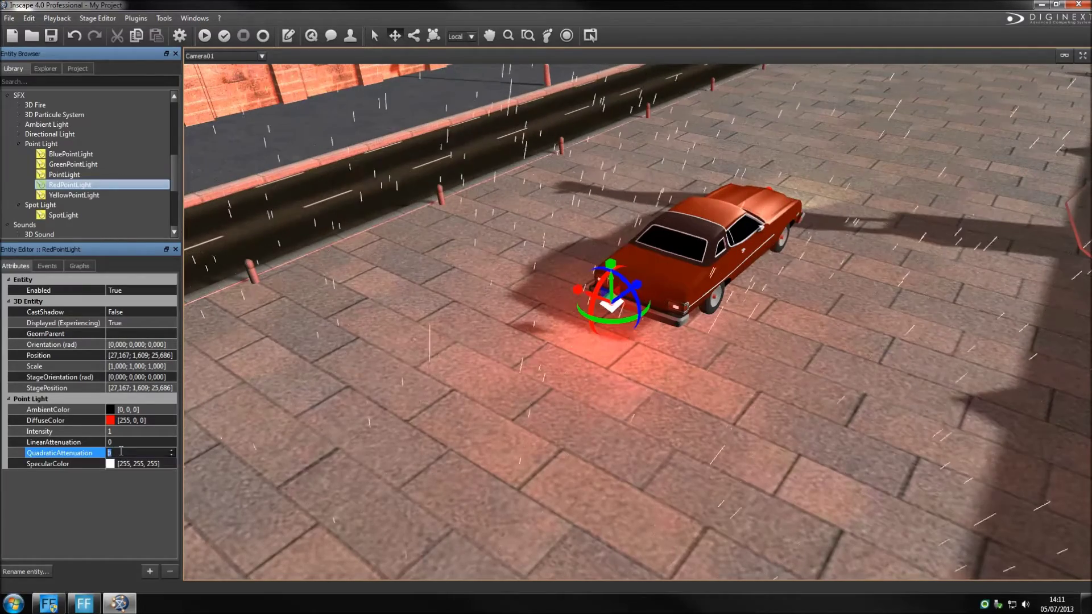
pyautogui.write(',3')
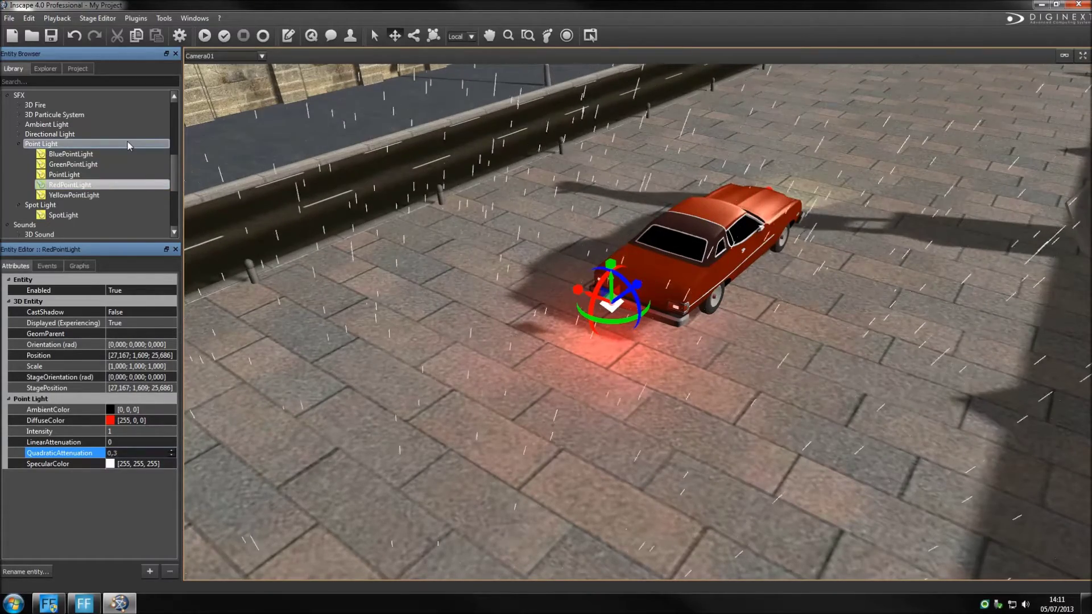
pyautogui.click(46, 68)
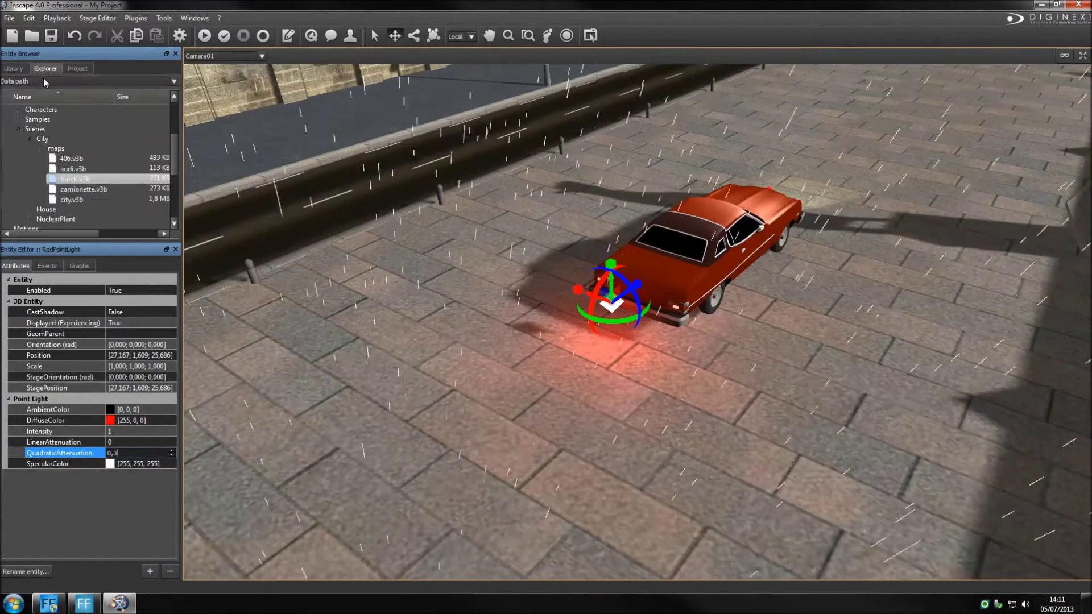
pyautogui.click(45, 82)
pyautogui.click(39, 92)
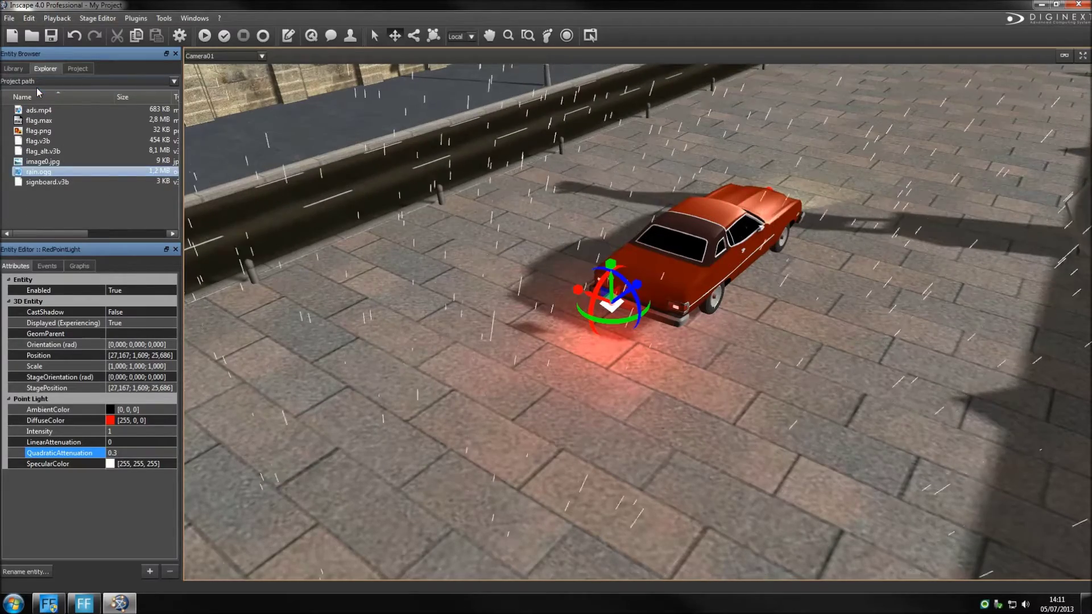
# Browse the shared data path and open the Sounds folder
pyautogui.click(39, 82)
pyautogui.click(39, 89)
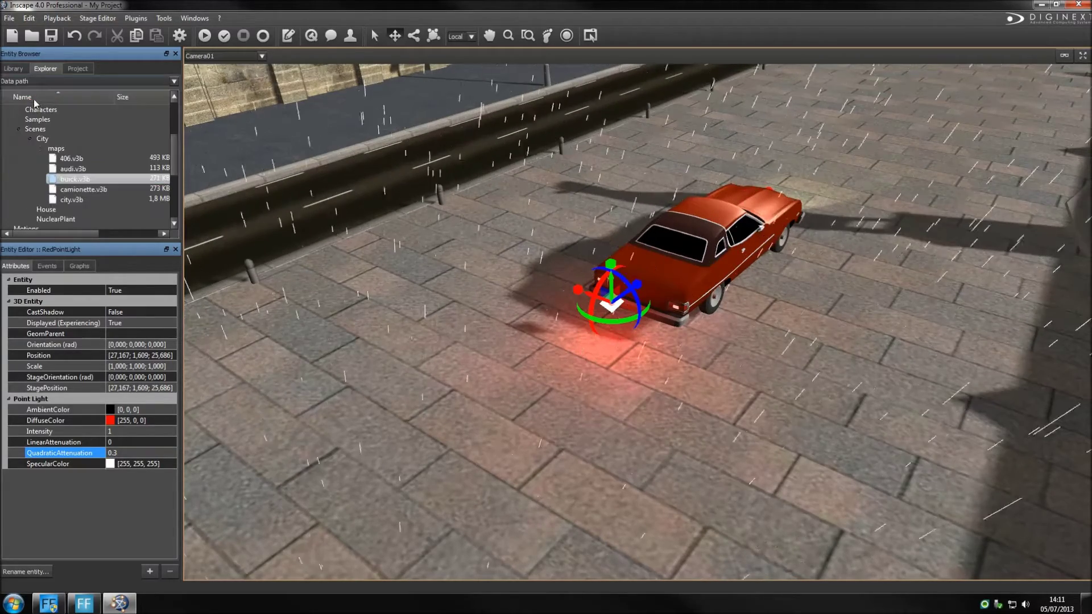
pyautogui.click(19, 131)
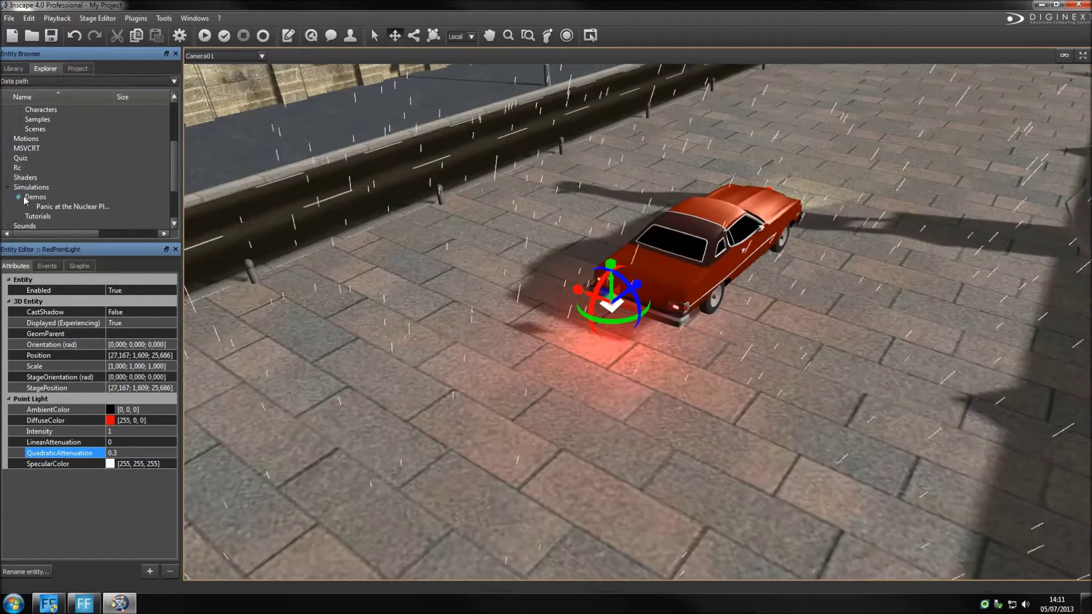
pyautogui.scroll(-2, 37, 208)
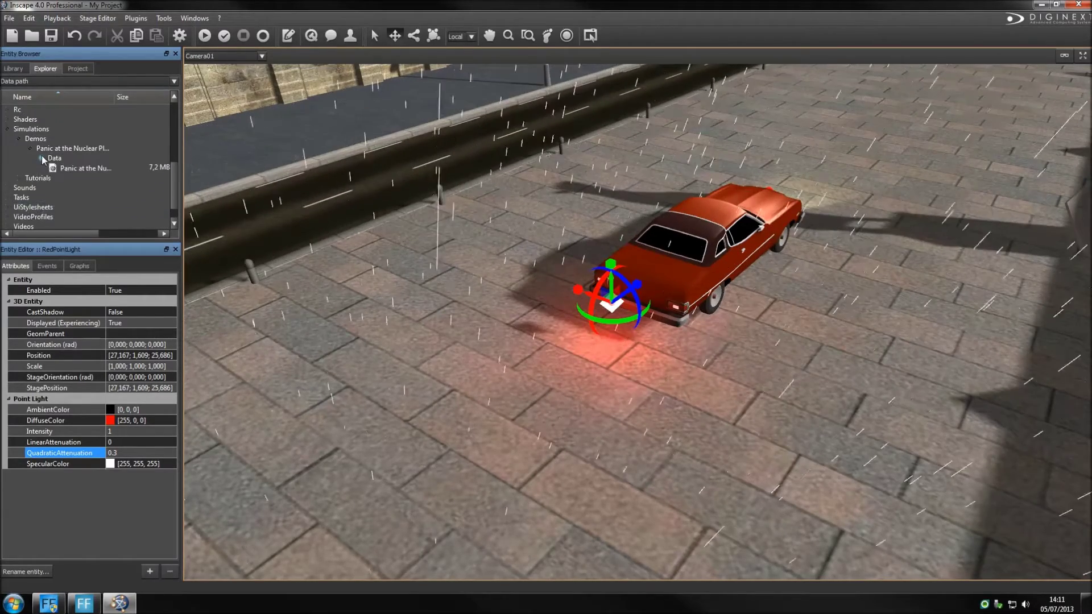
pyautogui.click(54, 188)
pyautogui.scroll(-2, 62, 187)
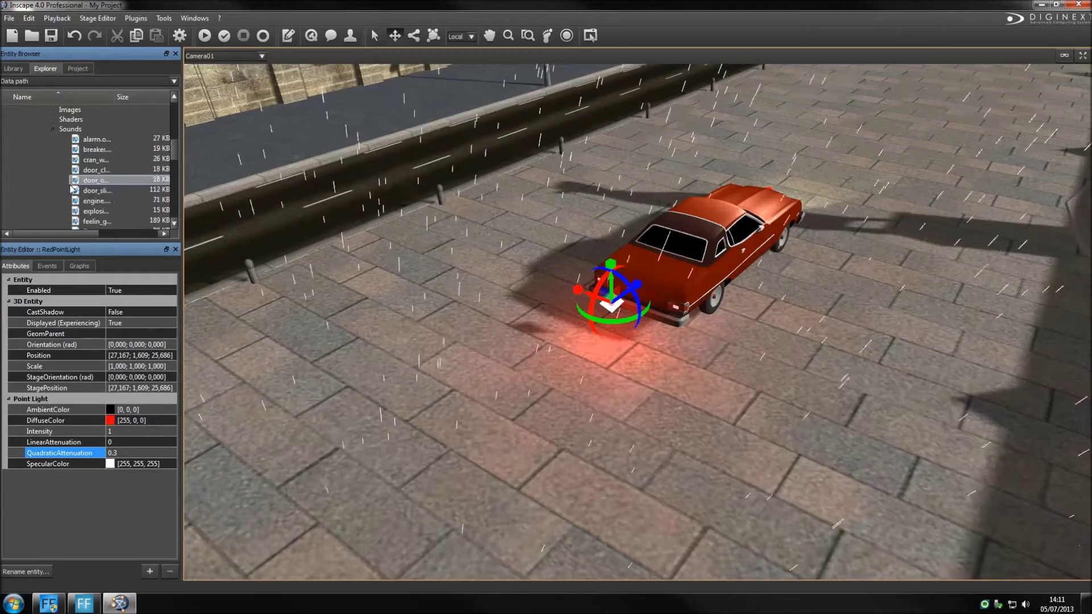
pyautogui.scroll(-1, 70, 188)
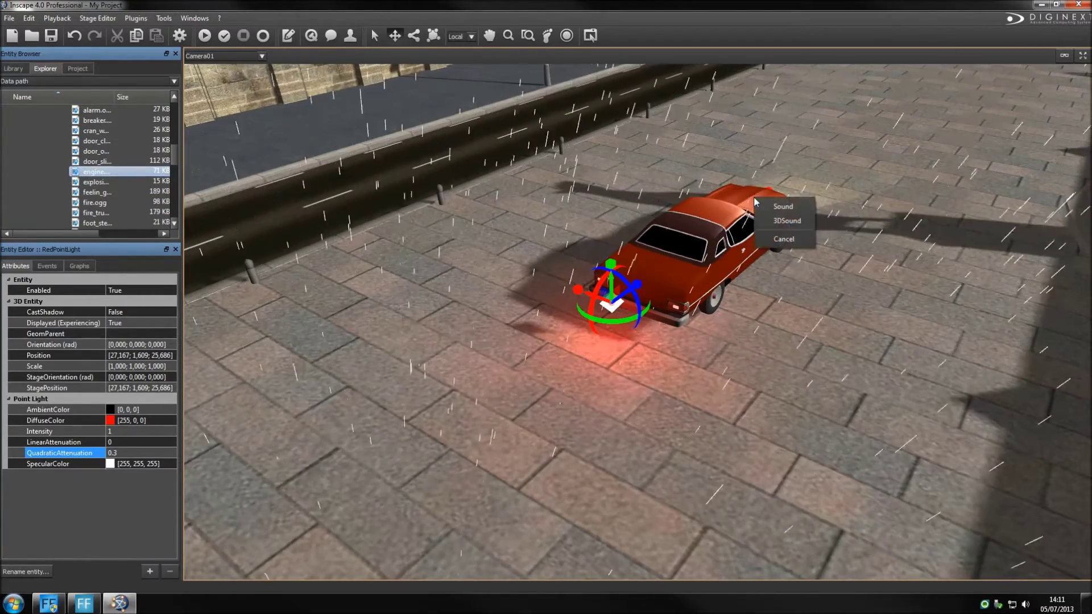
# Attach the engine sound to the car as 3D sound with maximum distance 30, auto-start and loop
pyautogui.click(777, 226)
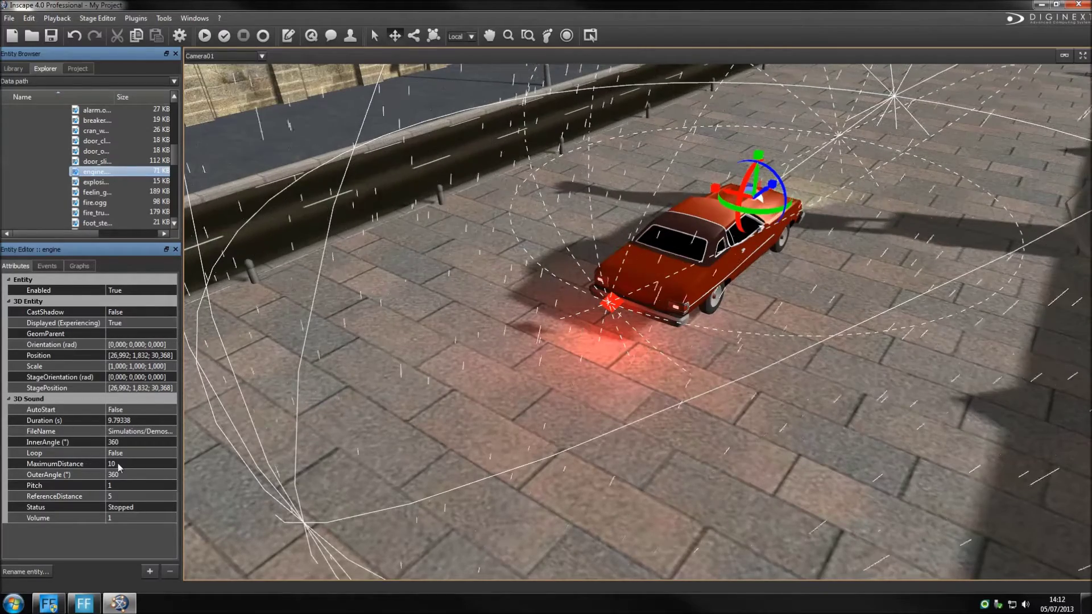
pyautogui.write('30')
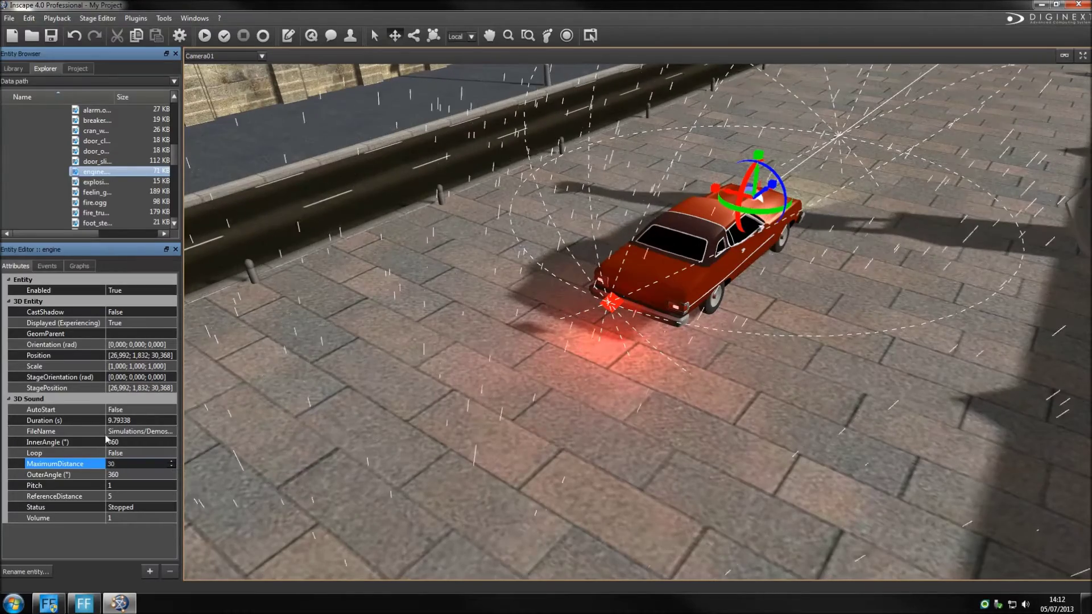
pyautogui.click(116, 412)
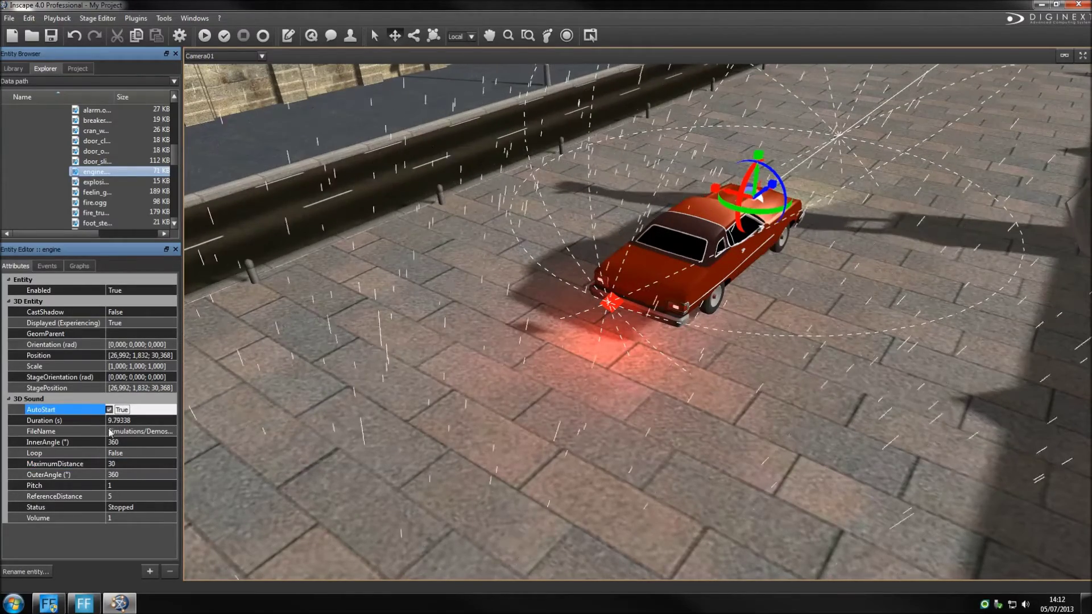
pyautogui.click(110, 453)
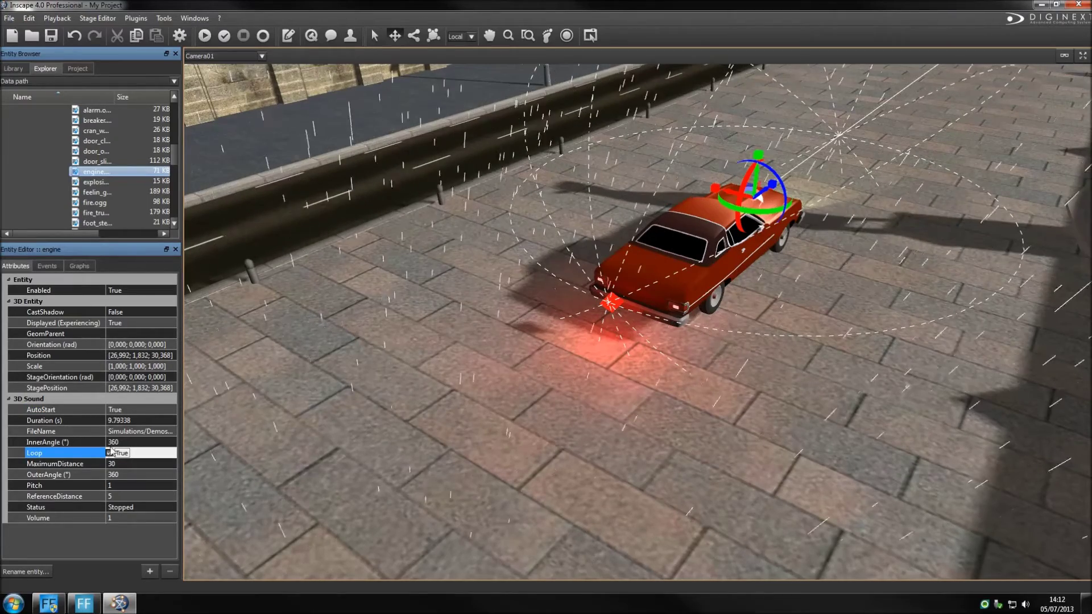
pyautogui.click(14, 68)
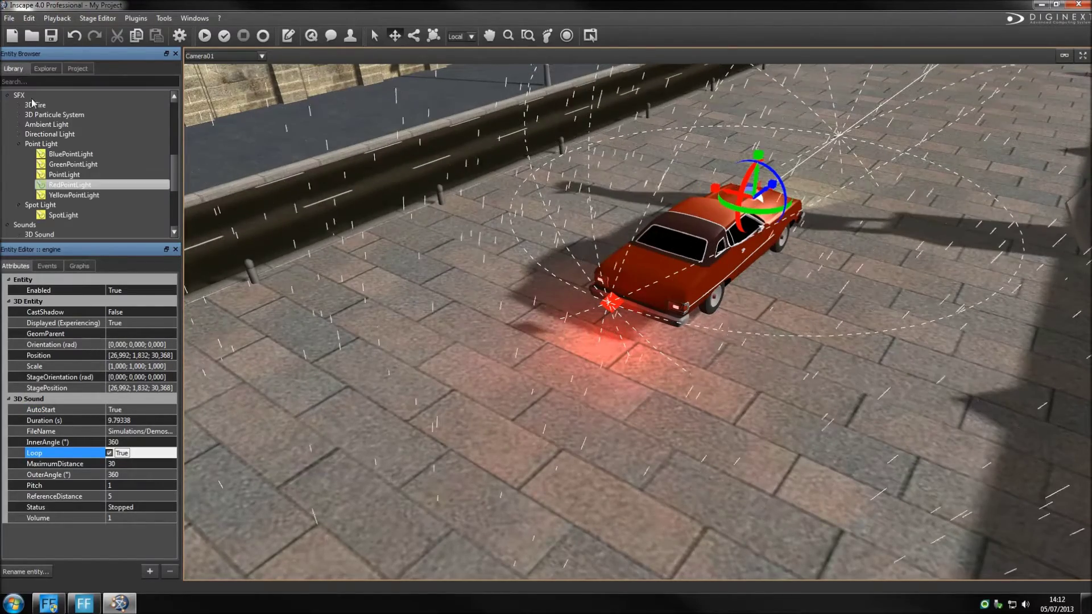
# Bring the SFX Smoke particle system into the scene and place it behind the red car
pyautogui.scroll(-1, 37, 160)
pyautogui.scroll(-1, 40, 188)
pyautogui.scroll(-1, 41, 206)
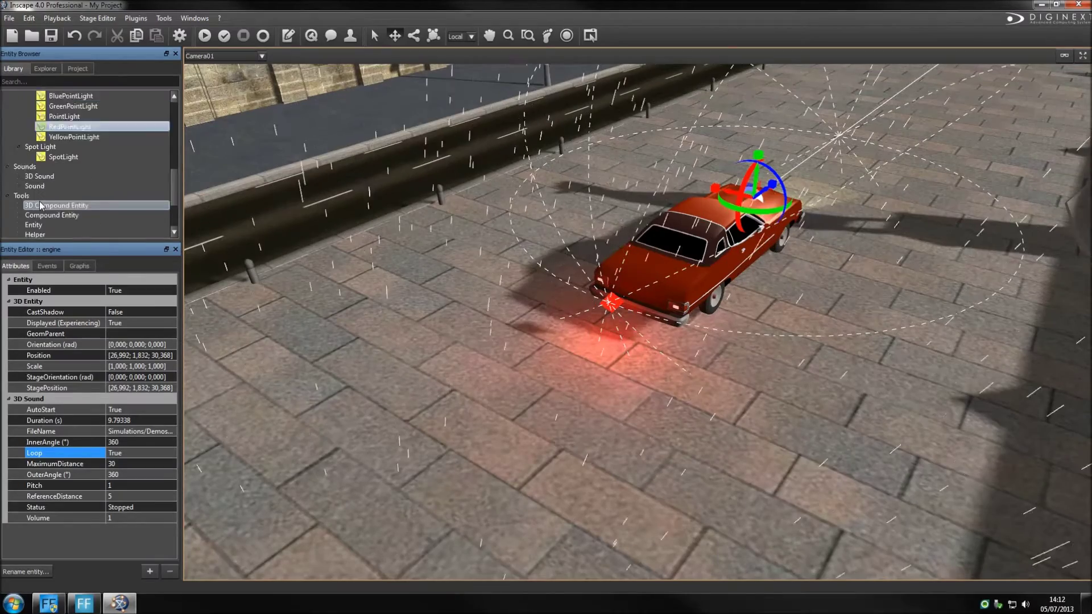
pyautogui.scroll(1, 40, 199)
pyautogui.scroll(2, 34, 182)
pyautogui.scroll(1, 23, 146)
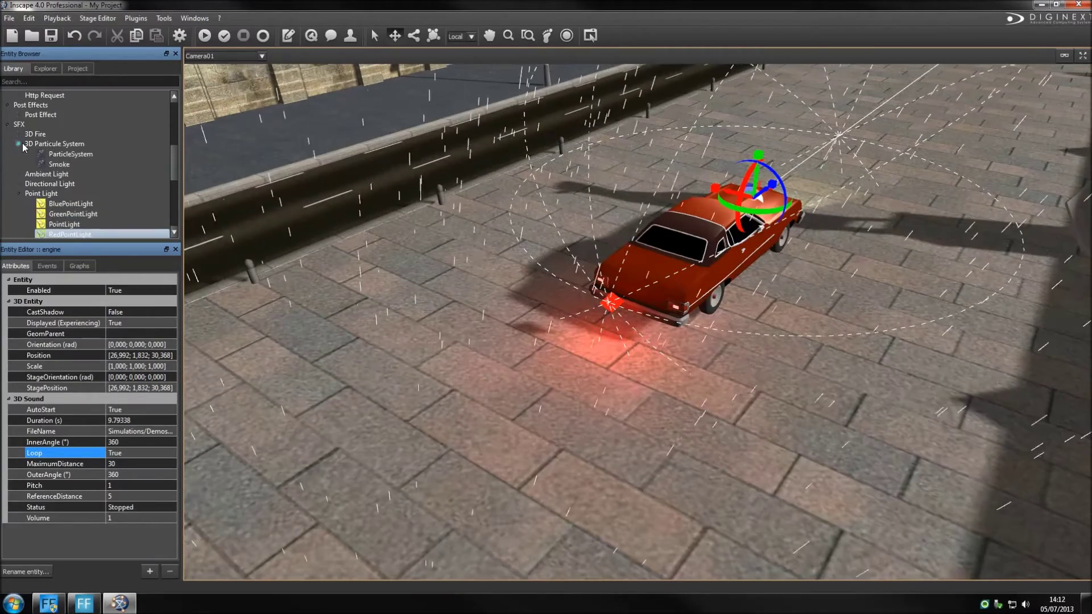
pyautogui.moveTo(59, 164); pyautogui.dragTo(117, 170)
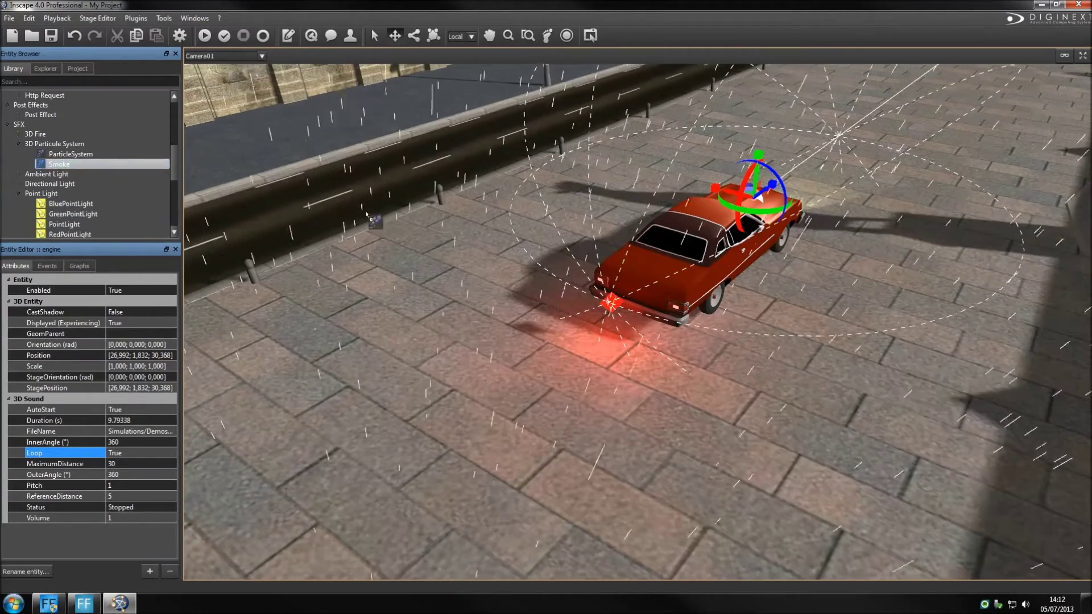
pyautogui.moveTo(610, 305); pyautogui.dragTo(604, 299)
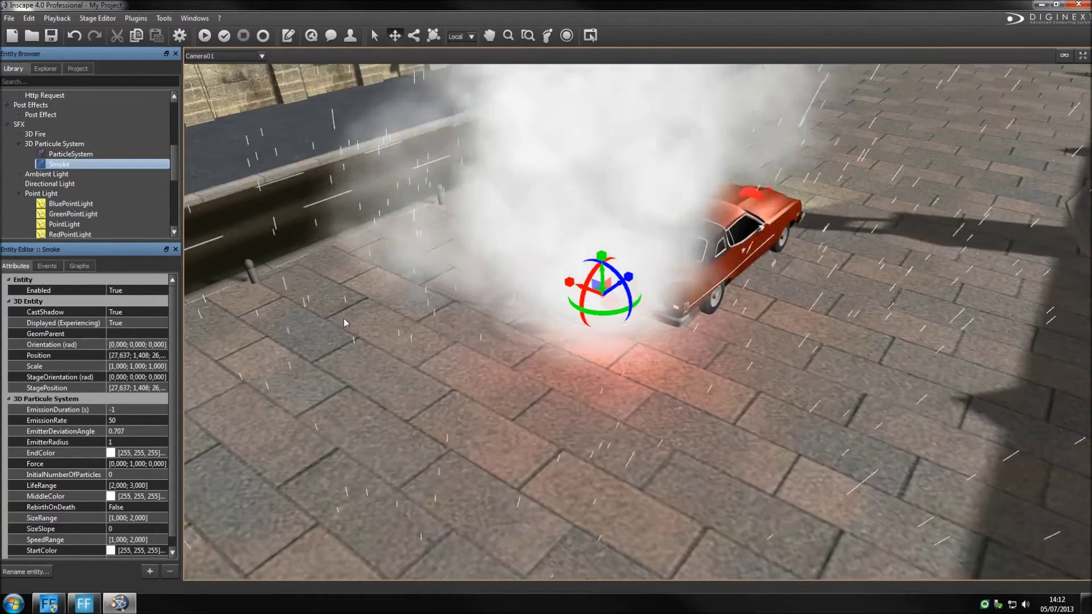
# Set the smoke's emitter deviation angle to 0.3, emitter radius 0, and a fading grey end colour
pyautogui.click(125, 431)
pyautogui.write('0,3')
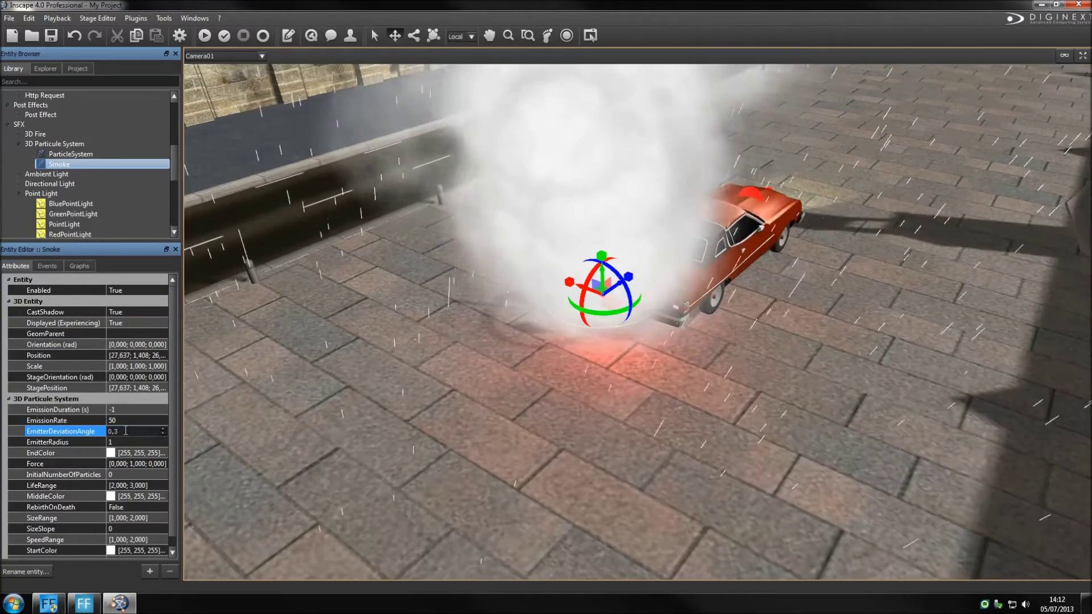
pyautogui.click(110, 442)
pyautogui.write('0')
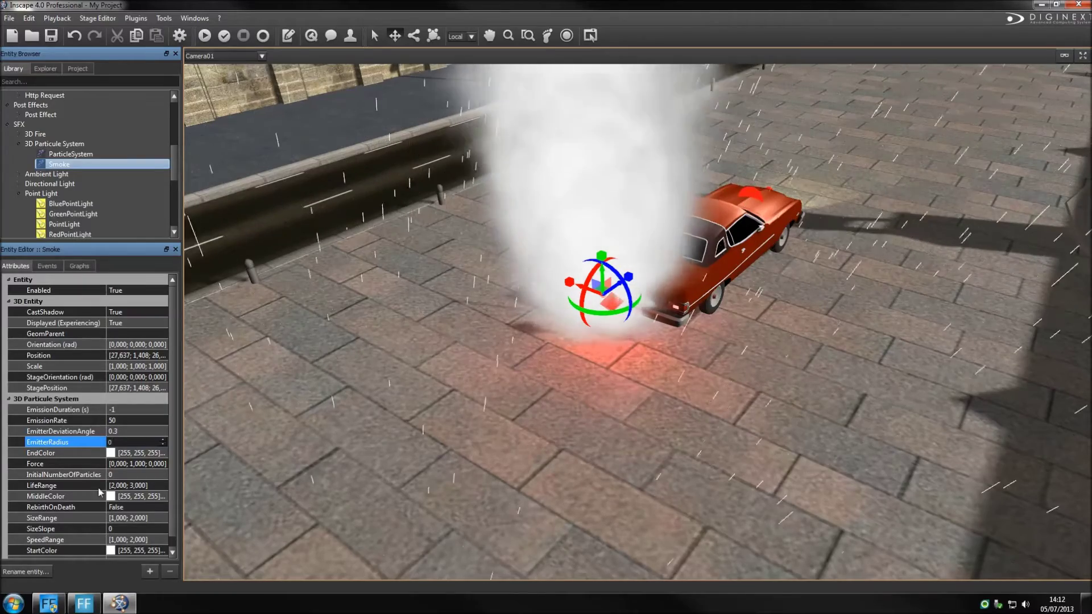
pyautogui.click(116, 453)
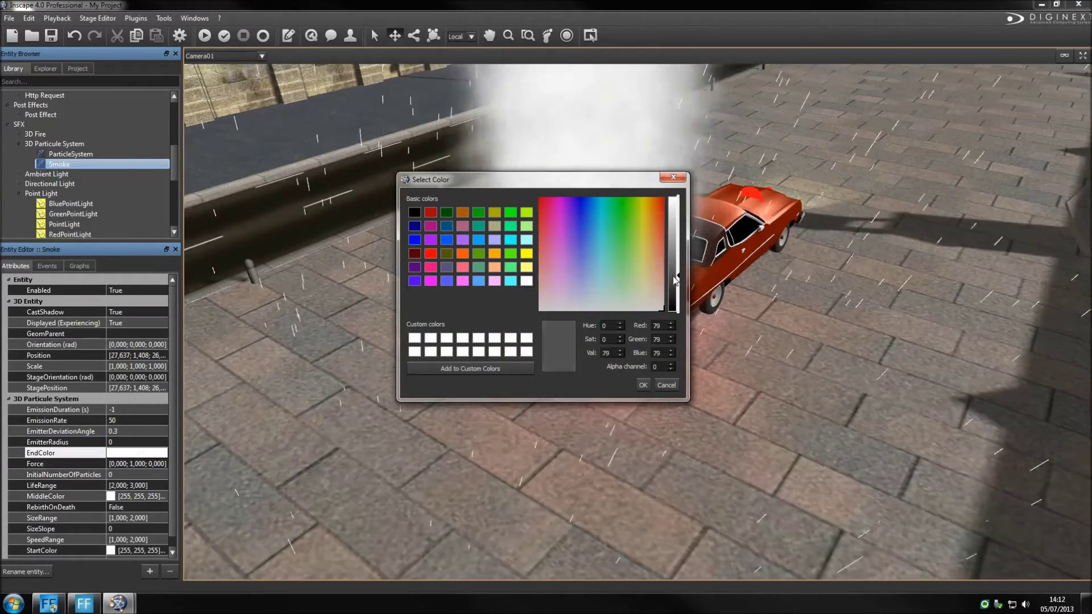
pyautogui.click(644, 386)
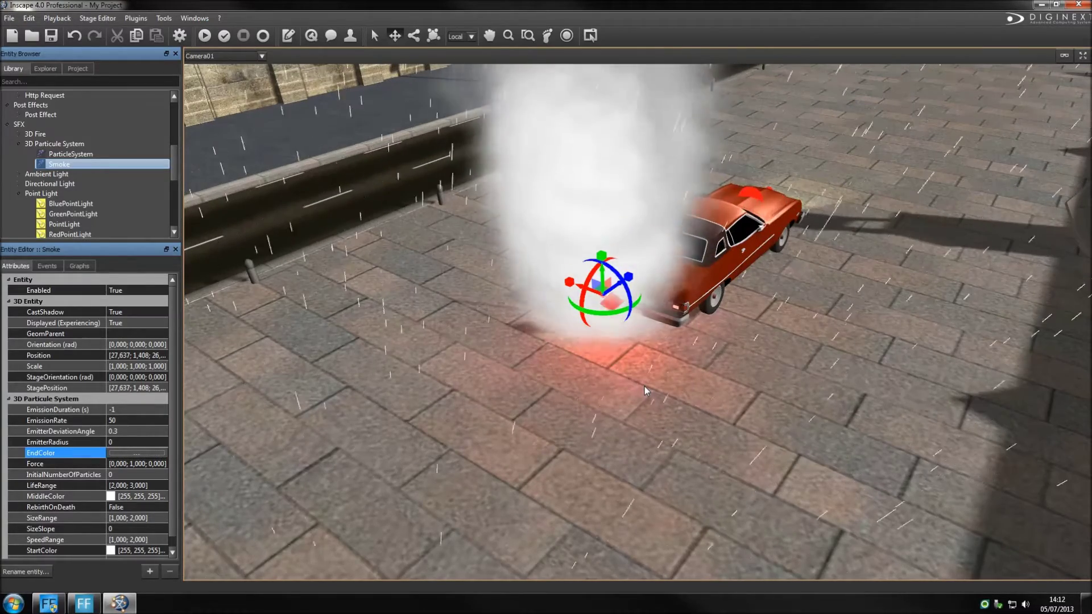
# Set the smoke's upward force to 0.5 and its middle colour to pale blue-grey (157, 179, 195, alpha 20)
pyautogui.click(138, 464)
pyautogui.doubleClick(137, 464)
pyautogui.write('0,1')
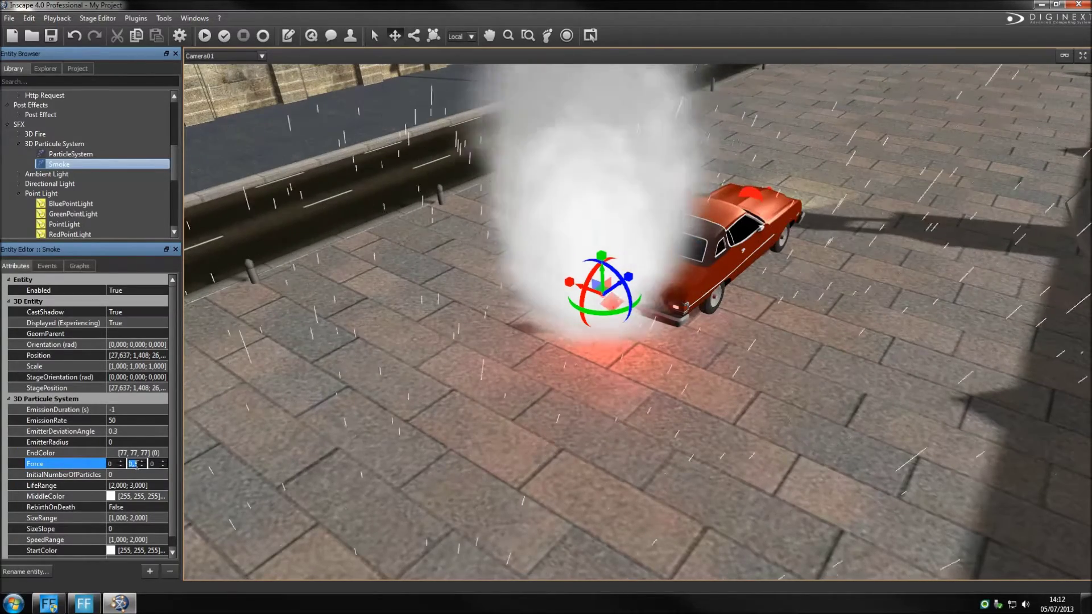
pyautogui.click(134, 497)
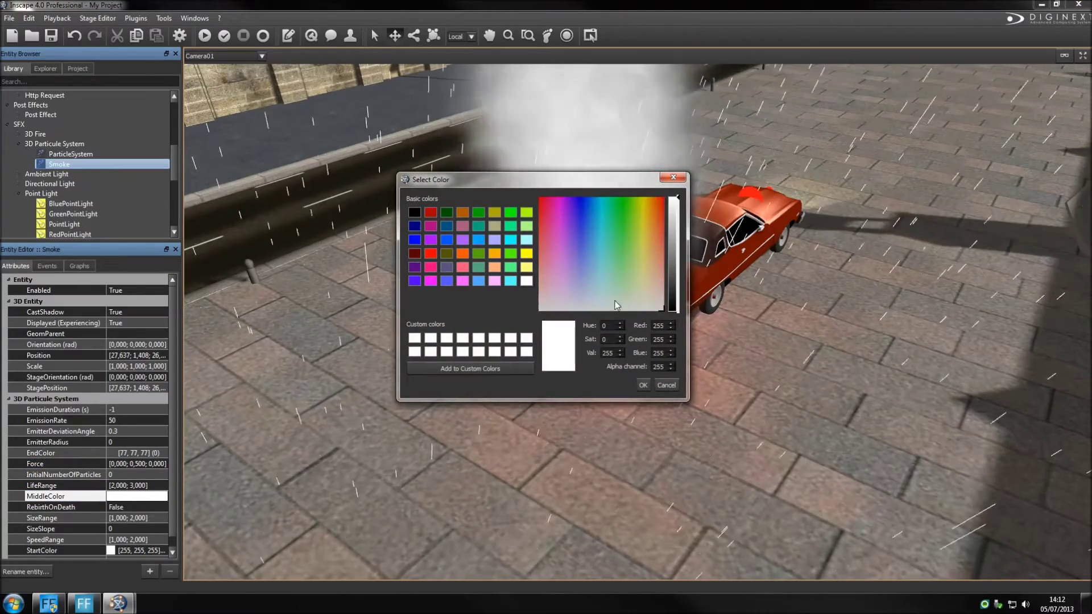
pyautogui.click(595, 300)
pyautogui.write('20')
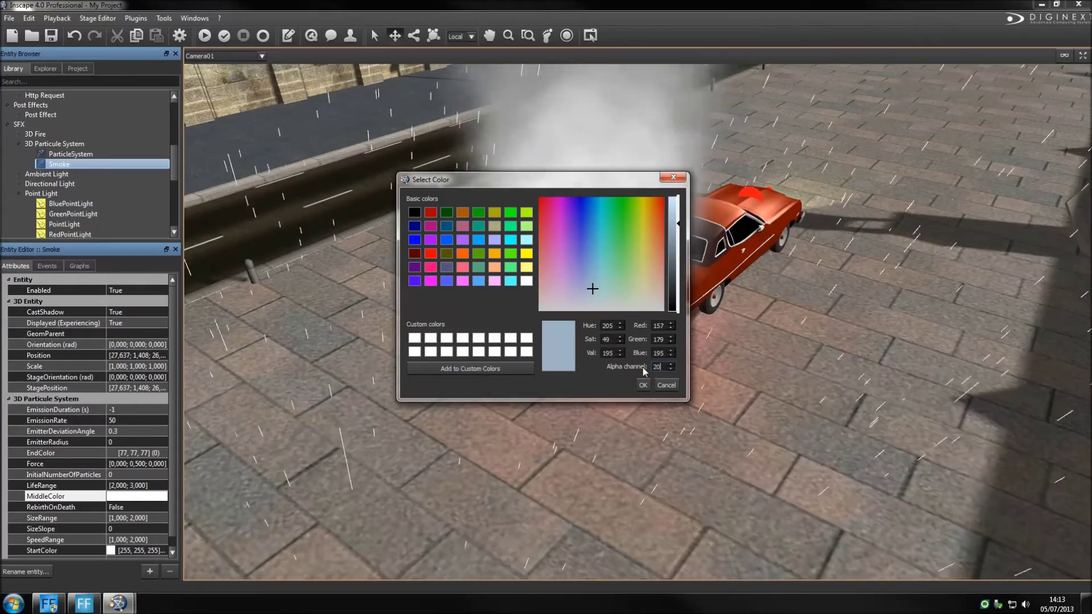
pyautogui.click(646, 385)
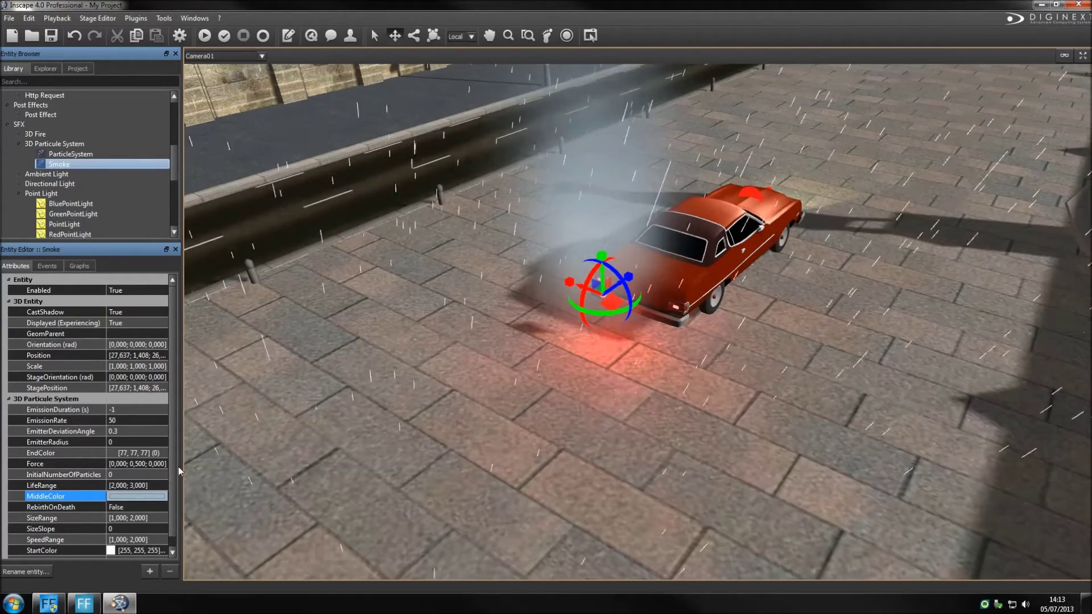
# Set the smoke's particle size range to 1 and 0,2 and its size slope to 0.3
pyautogui.click(129, 518)
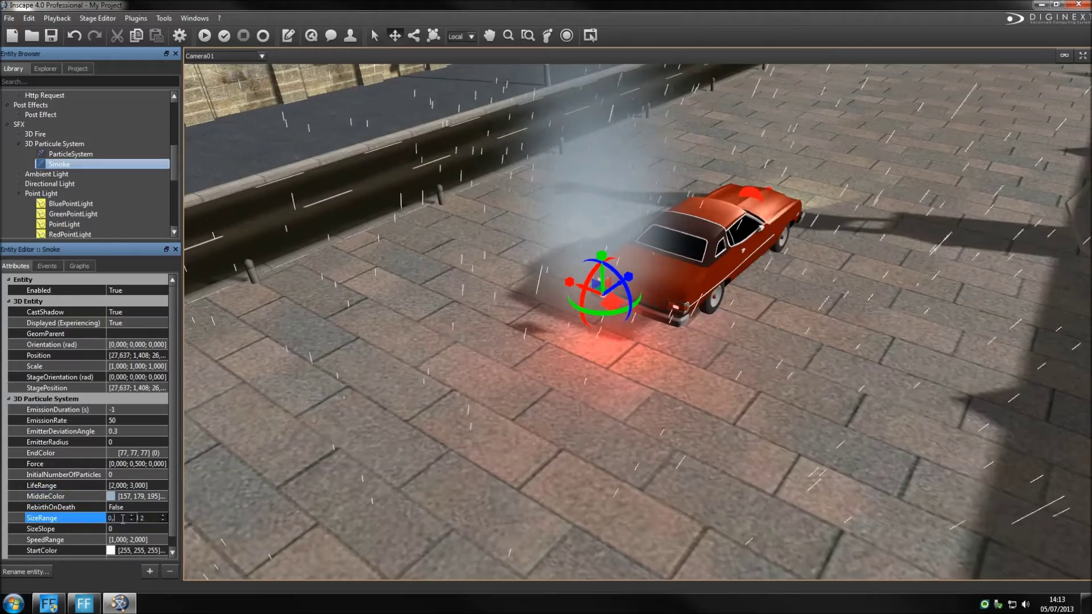
pyautogui.write('1')
pyautogui.press('Tab')
pyautogui.write('0,2')
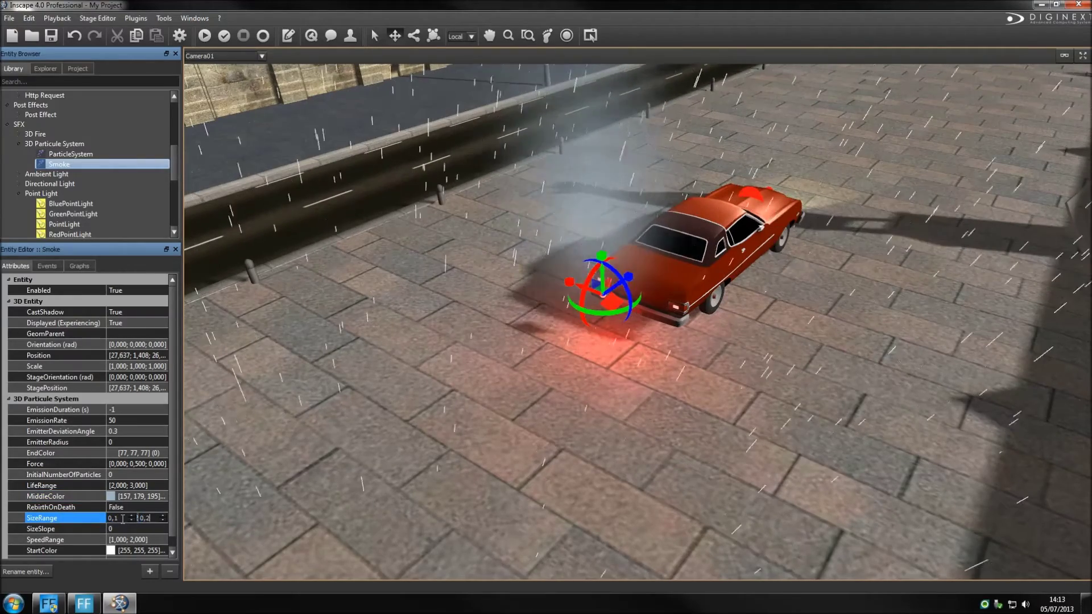
pyautogui.press('Return')
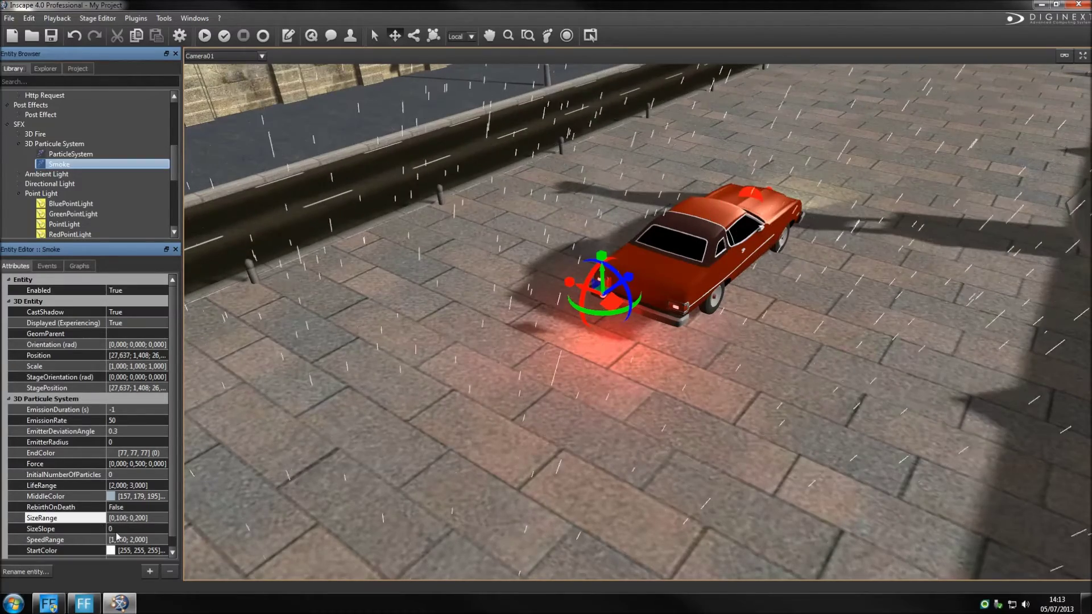
pyautogui.click(119, 530)
pyautogui.write(',3')
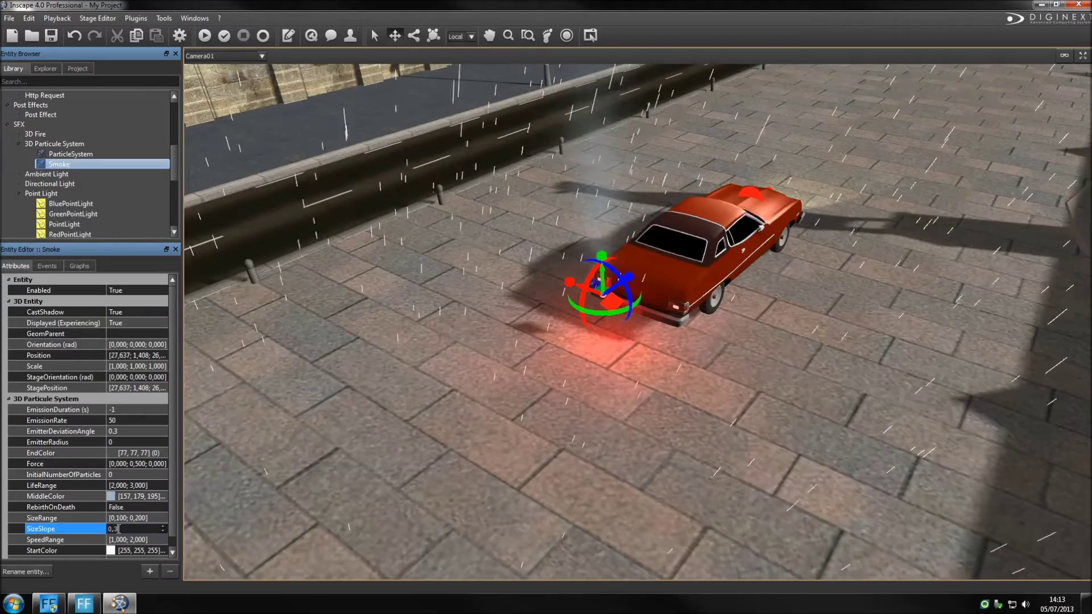
# Give the smoke a light blue start colour (R158 G174 B199)
pyautogui.doubleClick(139, 552)
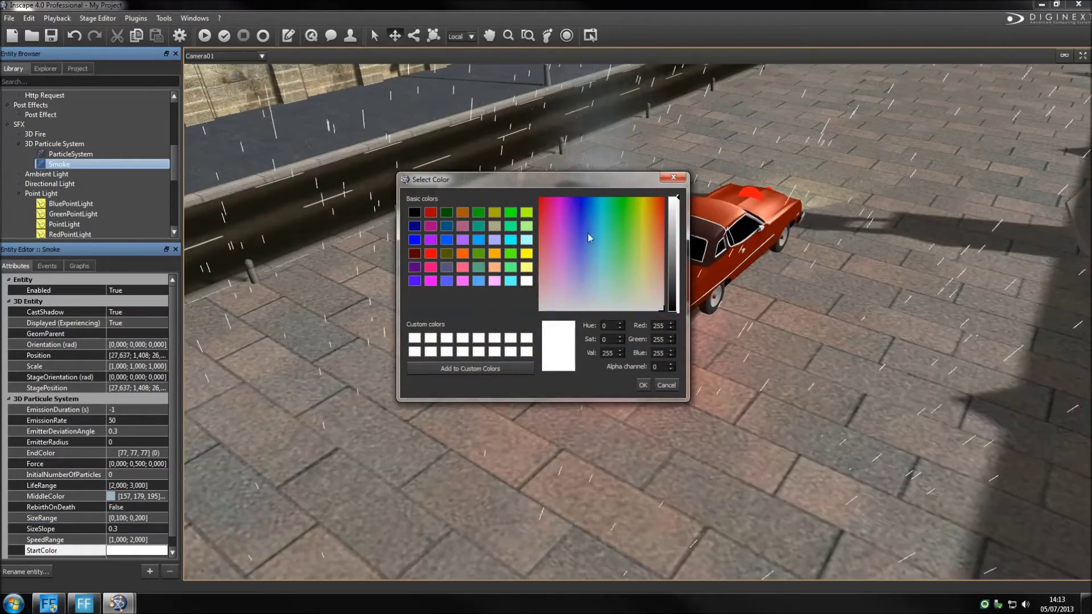
pyautogui.moveTo(585, 278); pyautogui.dragTo(592, 293)
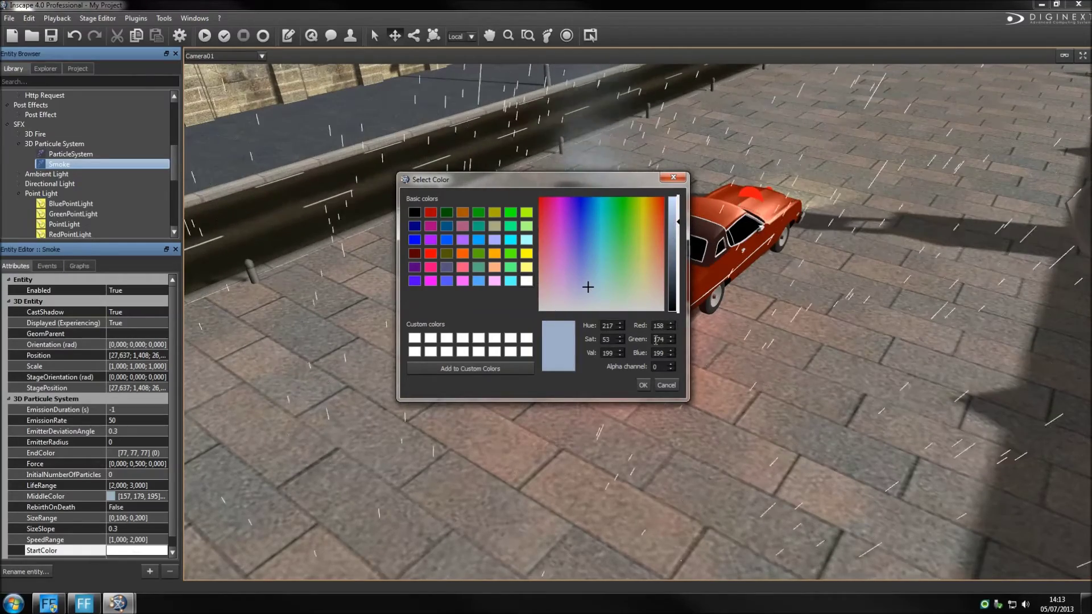
pyautogui.click(646, 389)
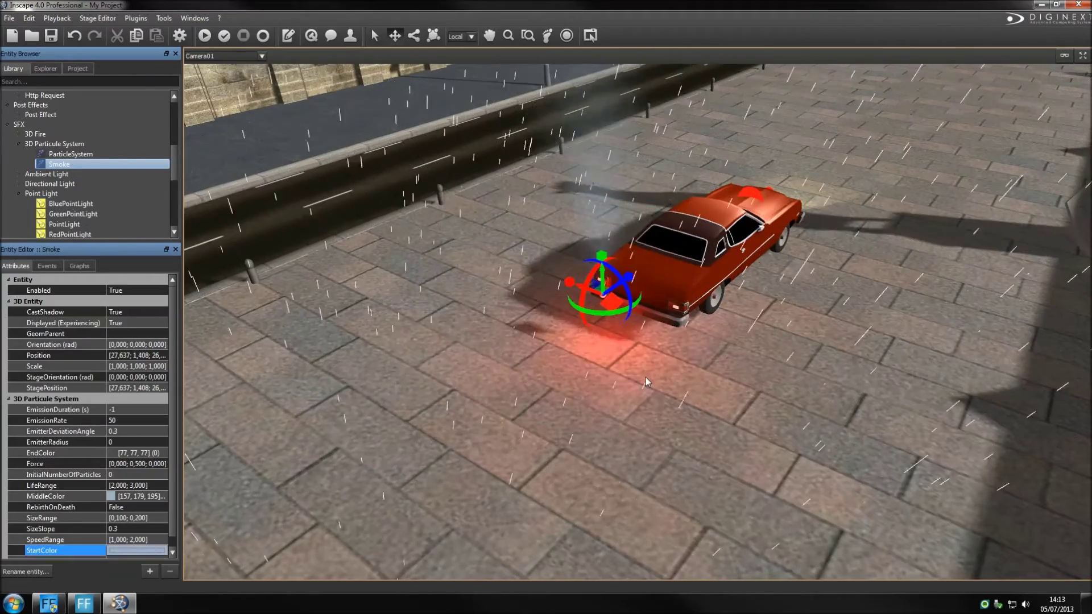
# Rotate the Smoke emitter so it points backward from the buick's rear exhaust
pyautogui.moveTo(675, 274)
pyautogui.mouseDown(button='middle')
pyautogui.moveTo(680, 321)
pyautogui.moveTo(664, 261)
pyautogui.mouseUp(button='middle')
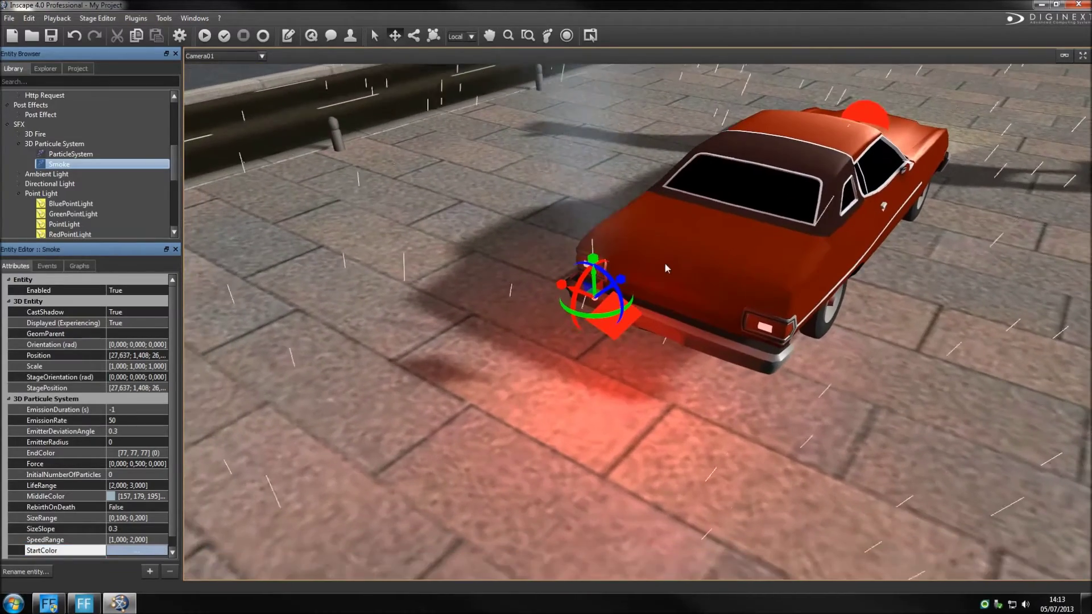
pyautogui.moveTo(582, 282)
pyautogui.mouseDown()
pyautogui.moveTo(567, 347)
pyautogui.moveTo(582, 305)
pyautogui.moveTo(620, 279)
pyautogui.mouseUp()
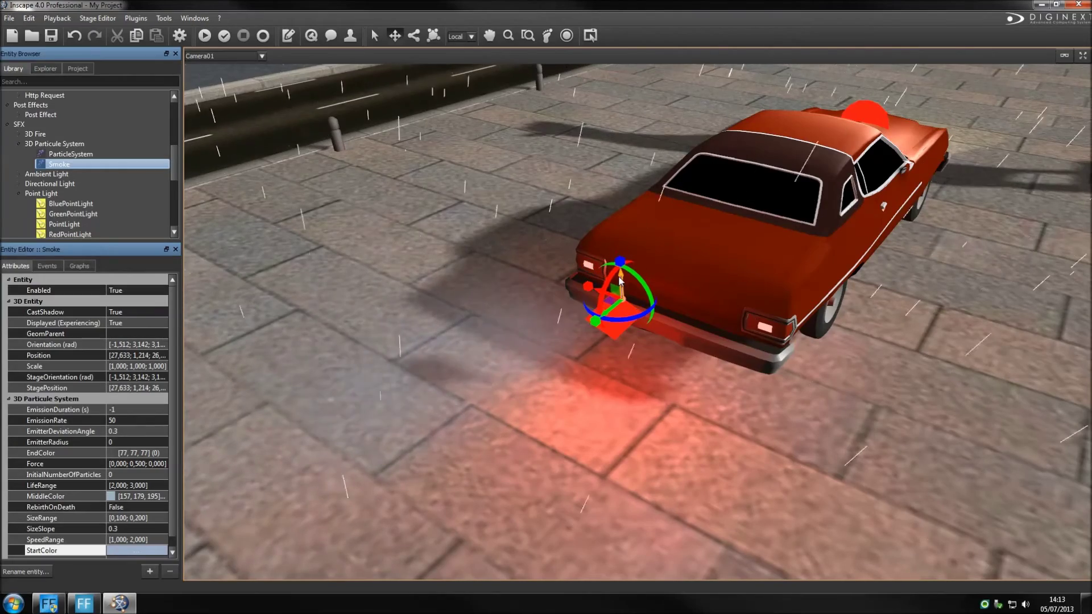
pyautogui.click(640, 384)
pyautogui.moveTo(688, 379); pyautogui.dragTo(661, 322, button='middle')
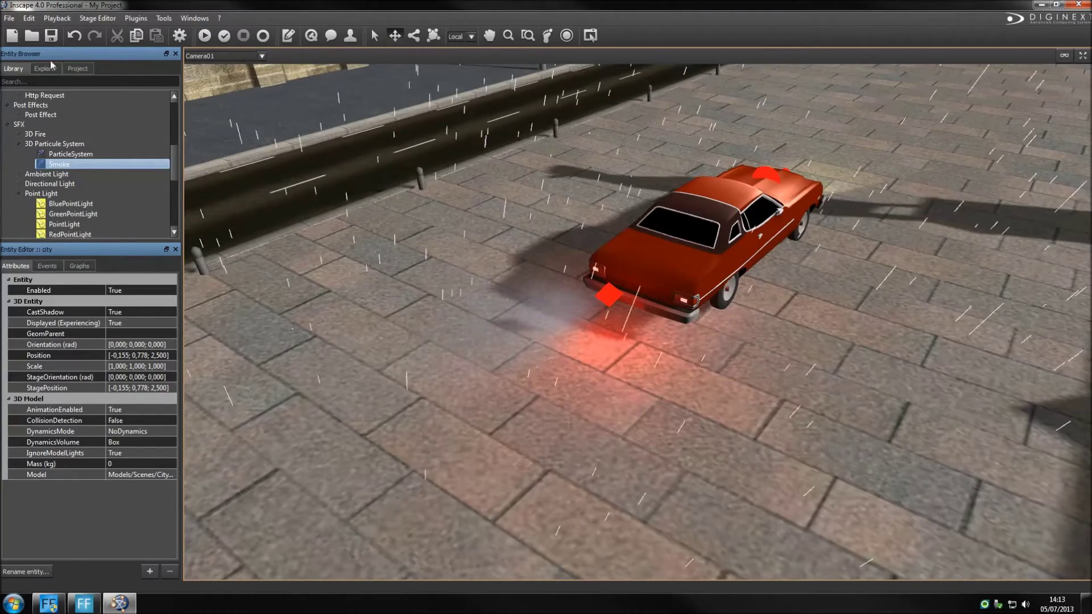
# Make the buick the GeomParent of the engine, Smoke, RedPointLight and SpotLight entities
pyautogui.click(67, 69)
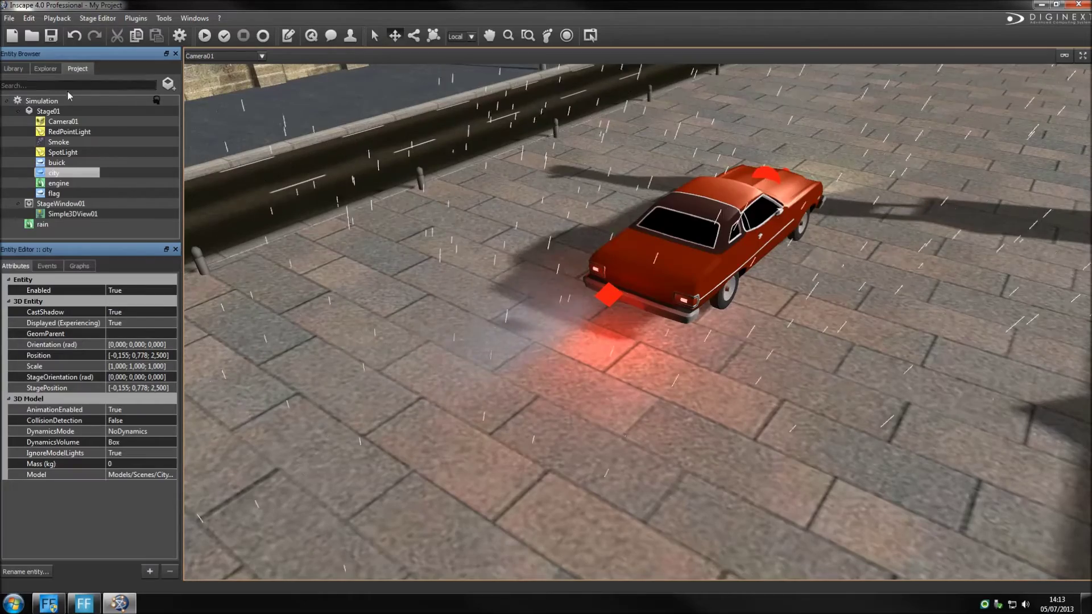
pyautogui.click(58, 184)
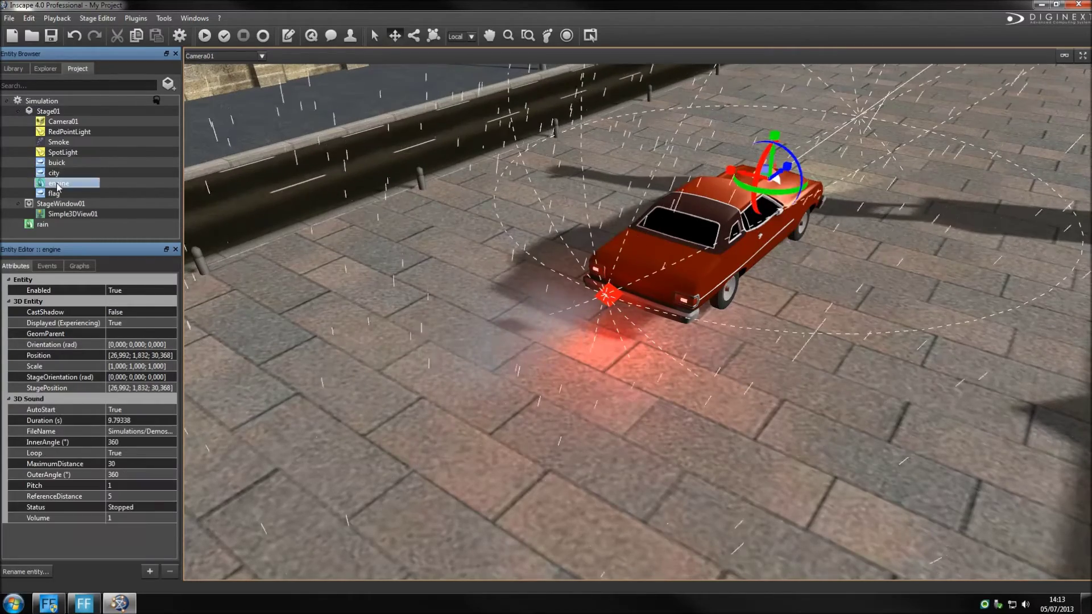
pyautogui.keyDown('ctrl'); pyautogui.click(60, 141); pyautogui.keyUp('ctrl')
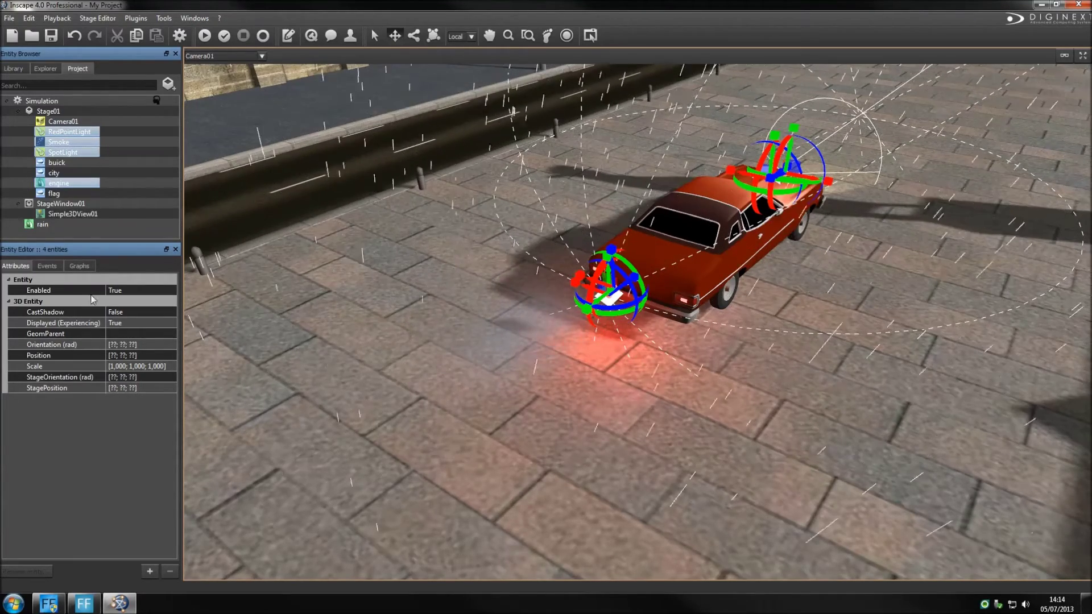
pyautogui.click(127, 336)
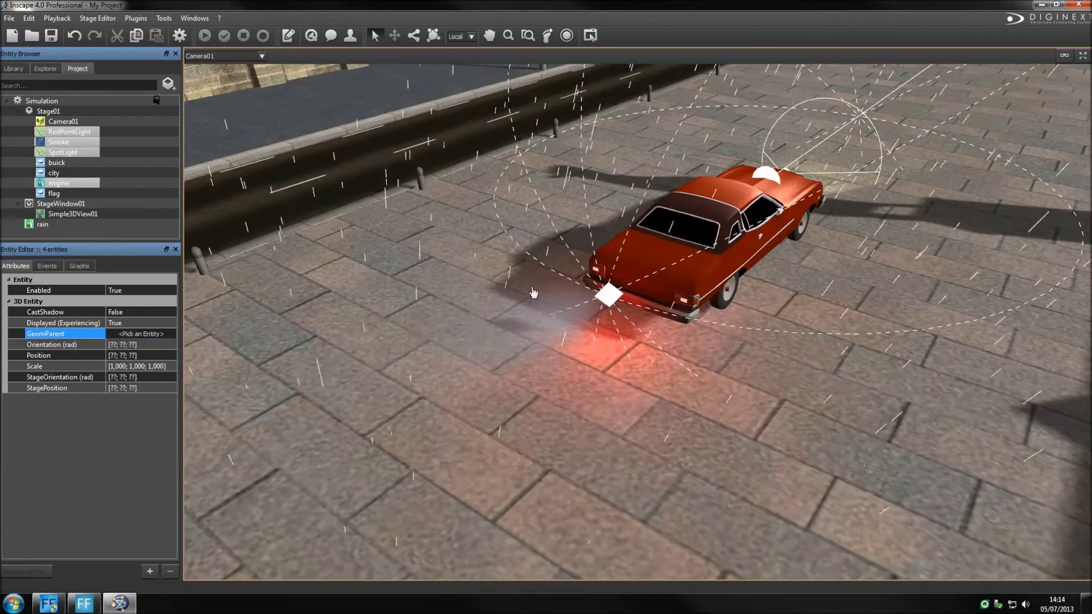
pyautogui.click(643, 259)
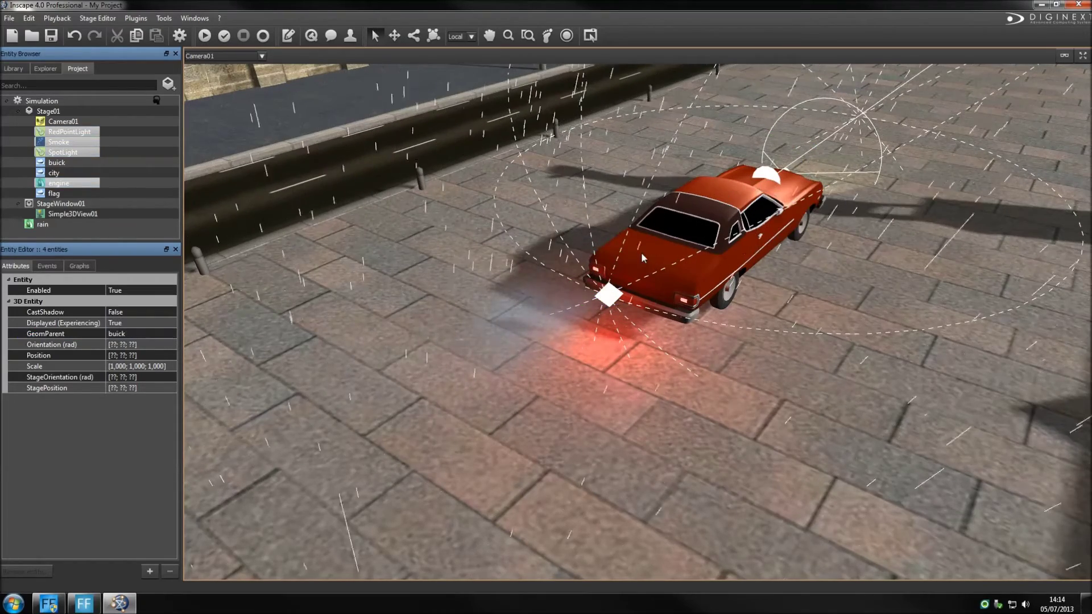
pyautogui.click(708, 200)
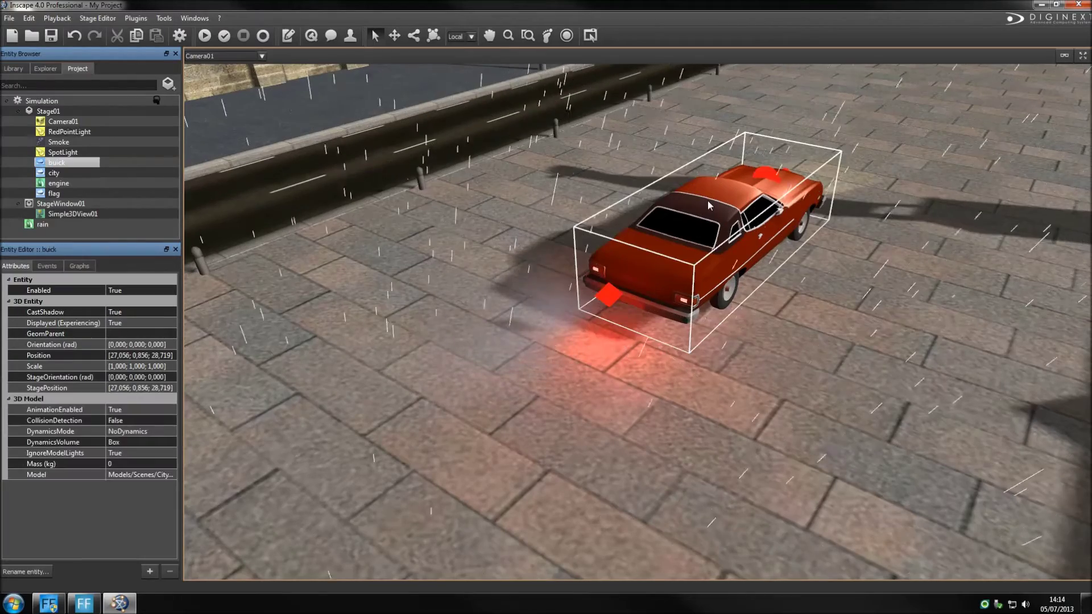
# Move the buick across the pavement to the roadside beside the Hotel
pyautogui.click(395, 37)
pyautogui.moveTo(586, 214); pyautogui.dragTo(748, 425, button='middle')
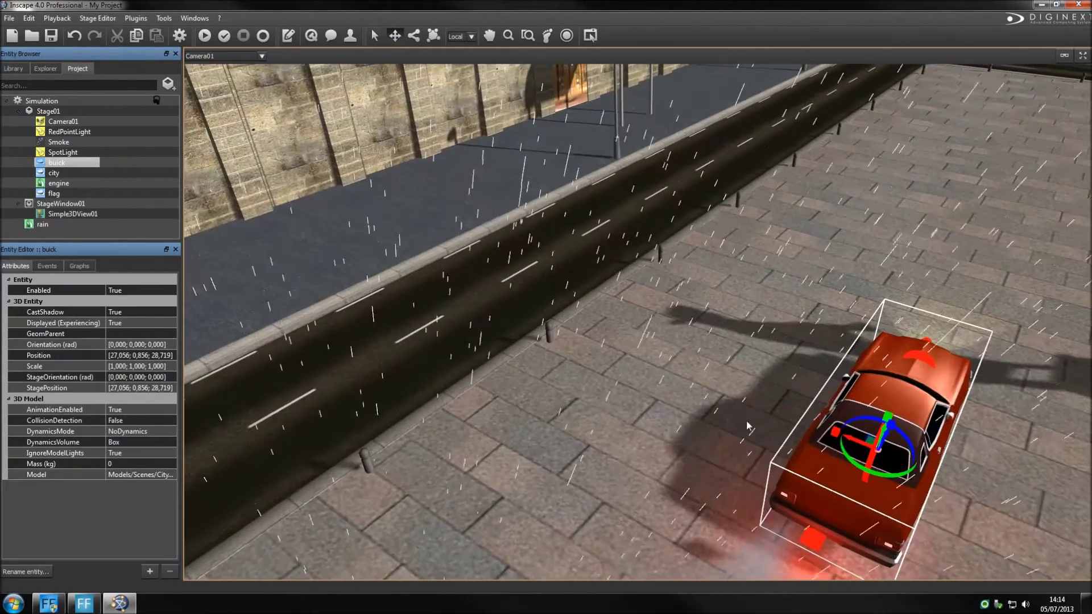
pyautogui.moveTo(854, 439); pyautogui.dragTo(818, 367)
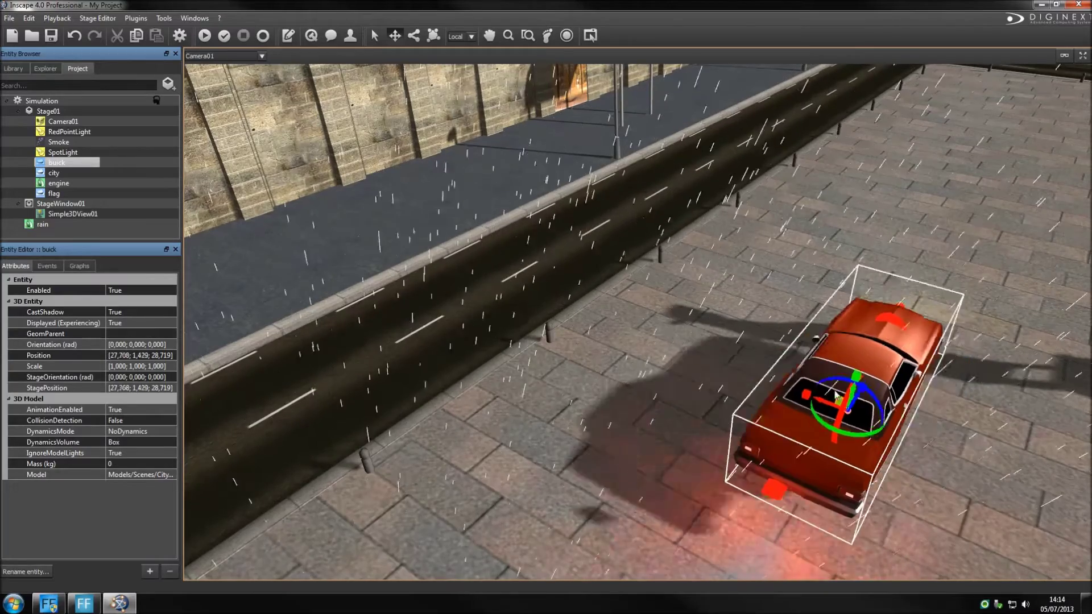
pyautogui.moveTo(818, 368); pyautogui.dragTo(1013, 407, button='middle')
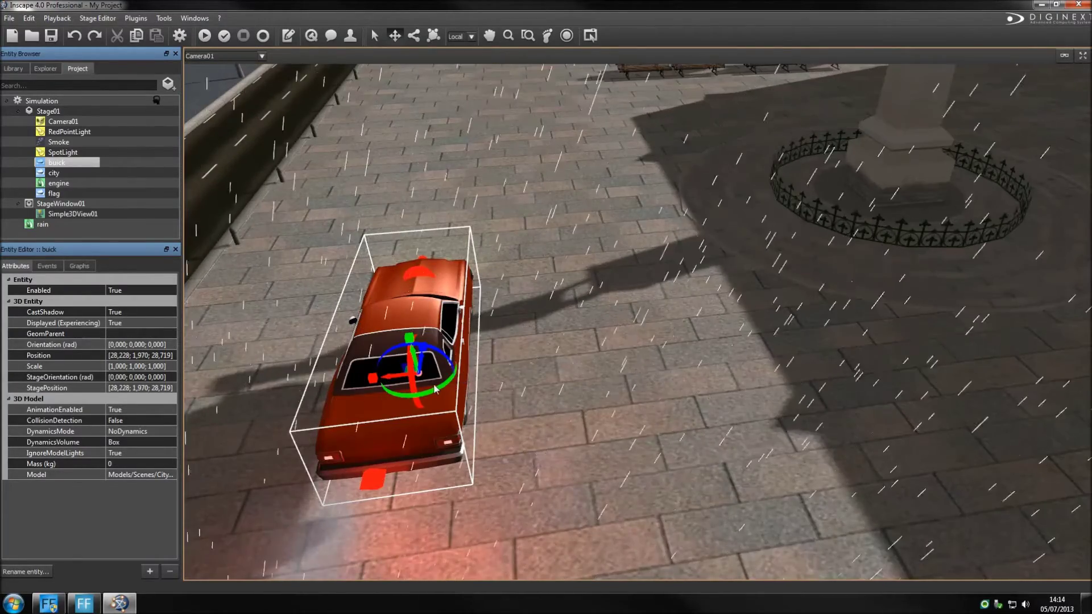
pyautogui.moveTo(418, 361); pyautogui.dragTo(942, 284, button='middle')
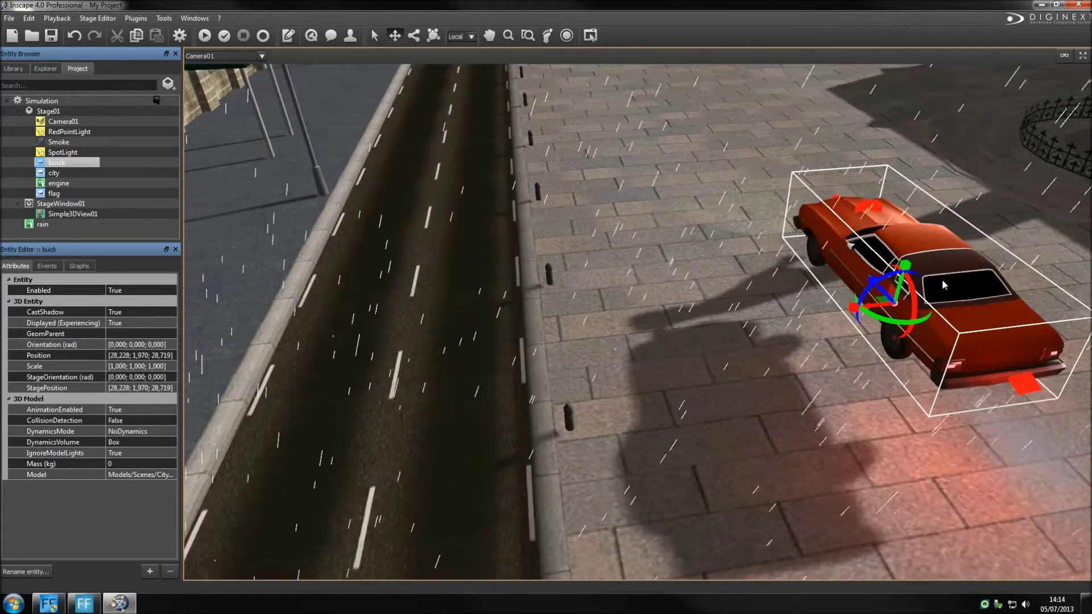
pyautogui.moveTo(876, 307); pyautogui.dragTo(351, 150)
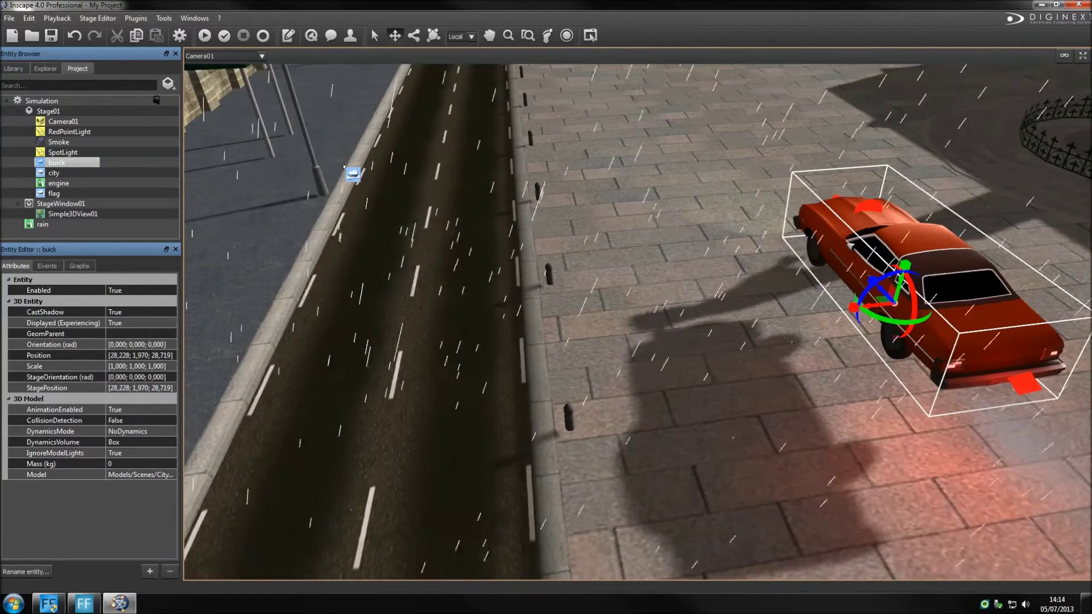
pyautogui.doubleClick(351, 149)
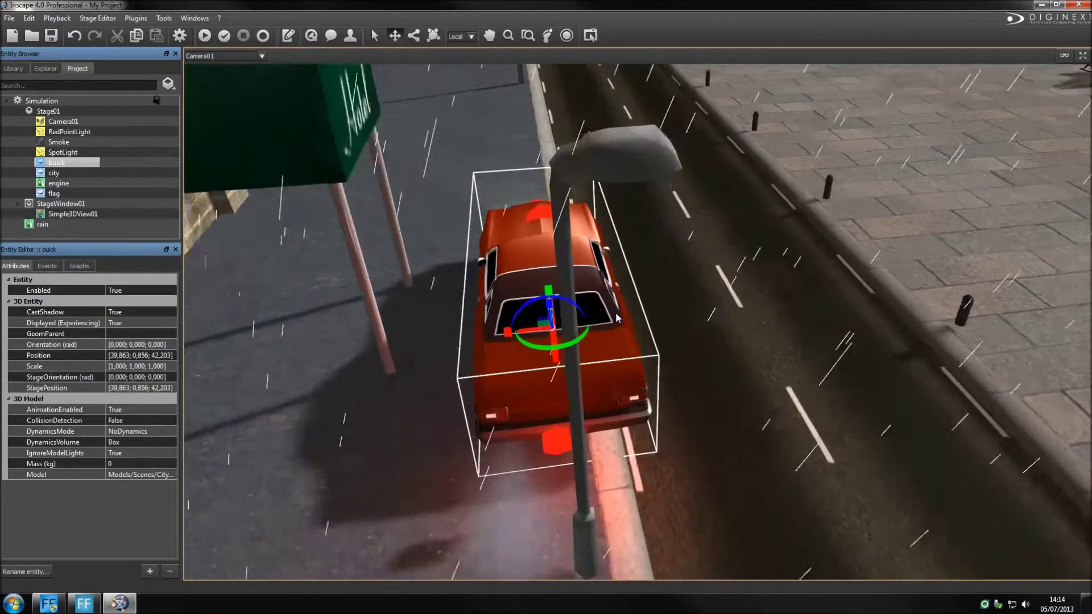
# Turn the buick to face along the road, tilt it slightly and settle it onto the road
pyautogui.moveTo(557, 341); pyautogui.dragTo(399, 346)
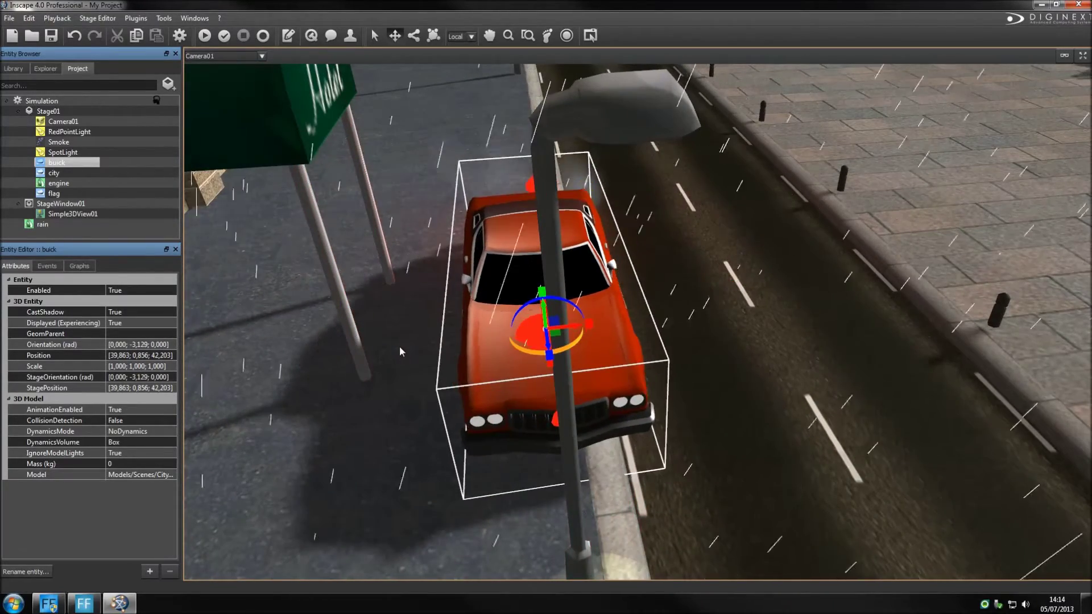
pyautogui.moveTo(693, 410); pyautogui.dragTo(546, 324, button='middle')
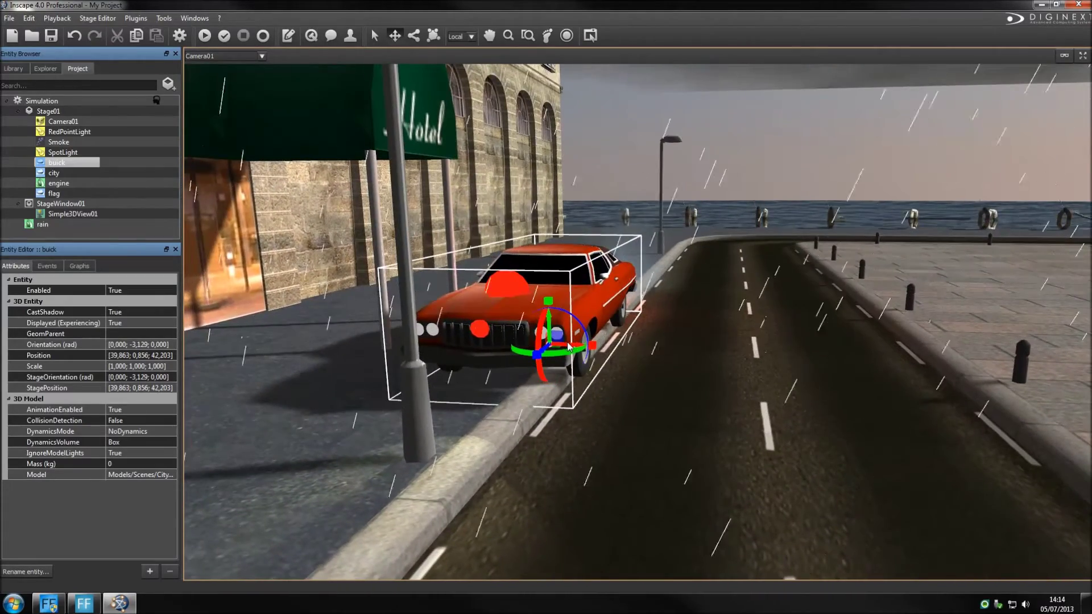
pyautogui.moveTo(569, 345); pyautogui.dragTo(596, 342)
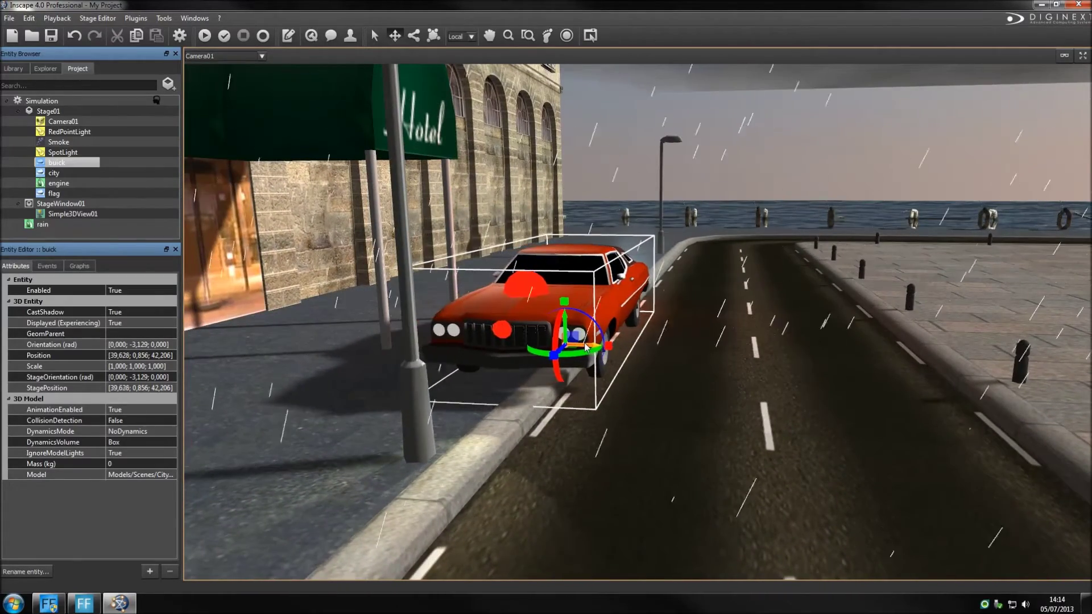
pyautogui.moveTo(697, 347); pyautogui.dragTo(583, 322, button='middle')
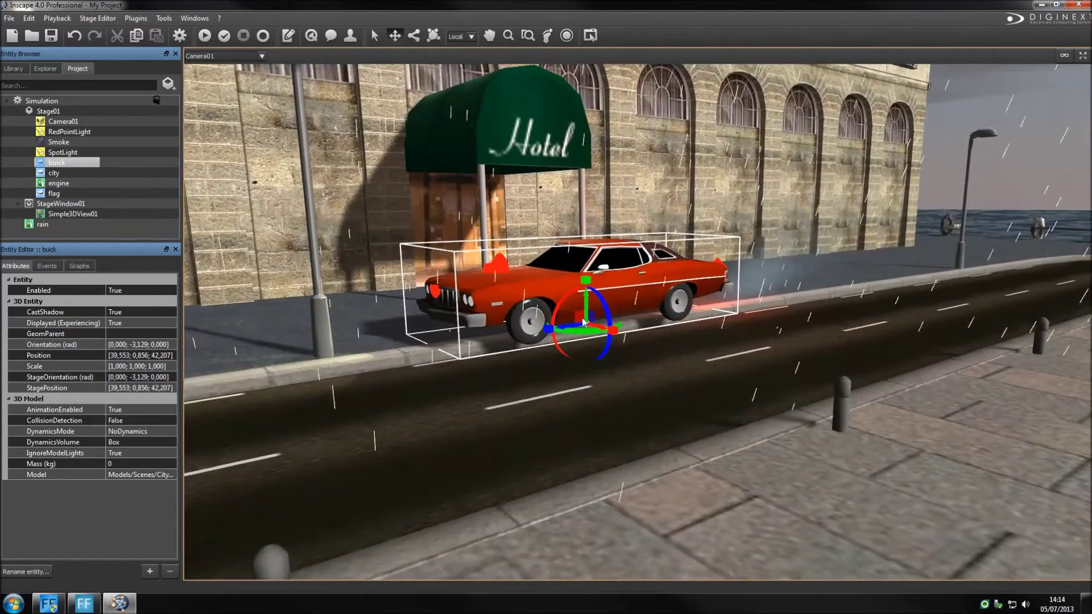
pyautogui.moveTo(606, 309); pyautogui.dragTo(595, 325)
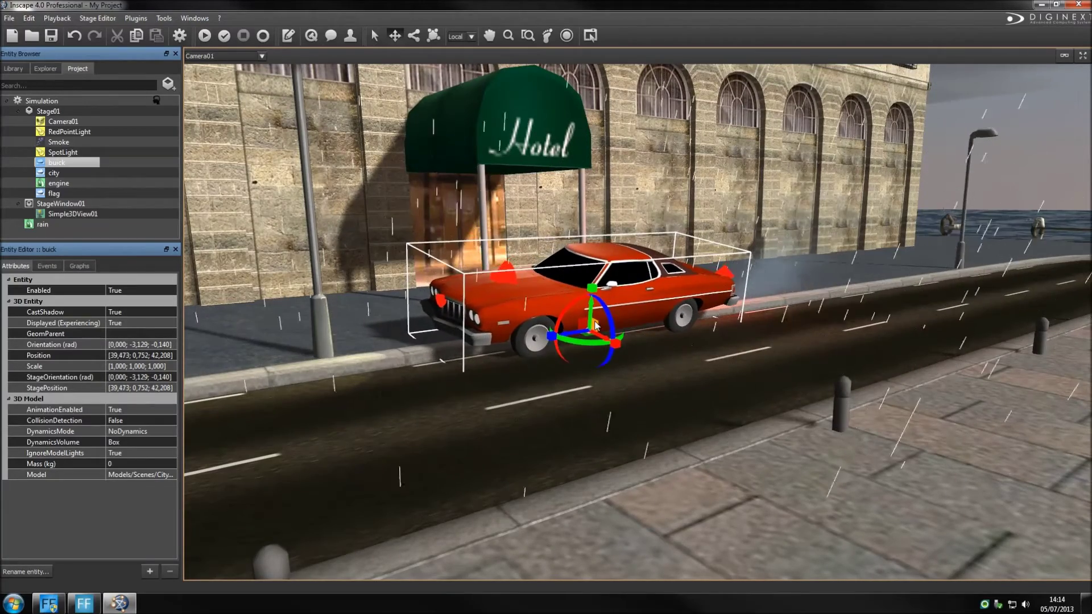
pyautogui.moveTo(459, 350)
pyautogui.mouseDown(button='middle')
pyautogui.moveTo(788, 306)
pyautogui.moveTo(673, 317)
pyautogui.mouseUp(button='middle')
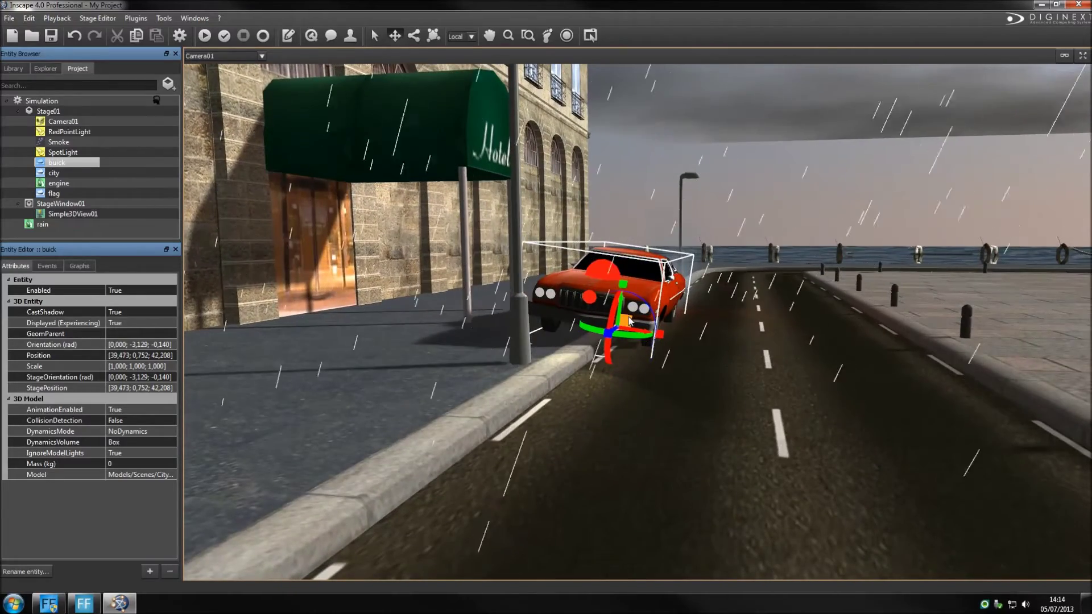
pyautogui.moveTo(629, 322); pyautogui.dragTo(628, 323)
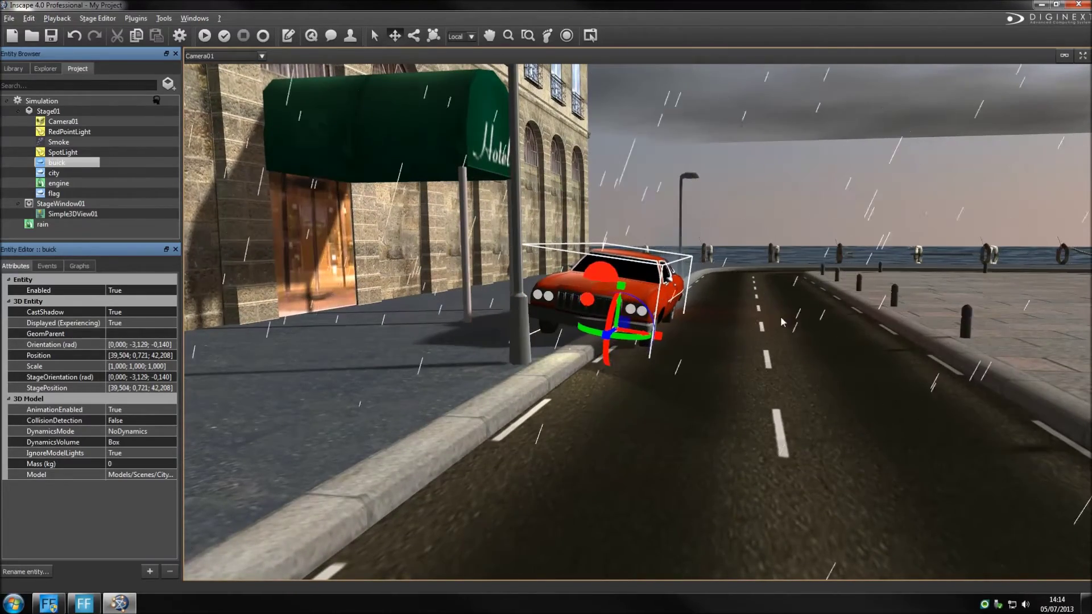
pyautogui.moveTo(781, 315)
pyautogui.mouseDown(button='middle')
pyautogui.moveTo(347, 435)
pyautogui.moveTo(282, 527)
pyautogui.moveTo(602, 284)
pyautogui.moveTo(480, 355)
pyautogui.moveTo(735, 371)
pyautogui.moveTo(476, 267)
pyautogui.moveTo(349, 192)
pyautogui.moveTo(455, 331)
pyautogui.mouseUp(button='middle')
pyautogui.scroll(3, 497, 350)
pyautogui.scroll(-5, 476, 268)
pyautogui.scroll(-2, 455, 331)
# Place signboard.v3b from the Project path onto the square beside the road
pyautogui.click(453, 335)
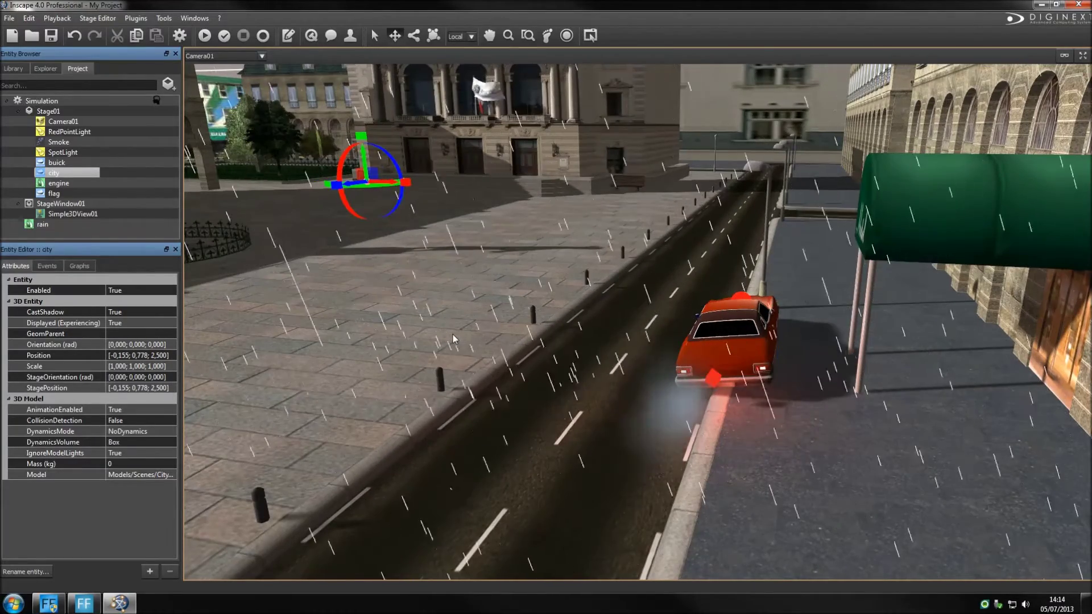
pyautogui.click(45, 69)
pyautogui.click(50, 80)
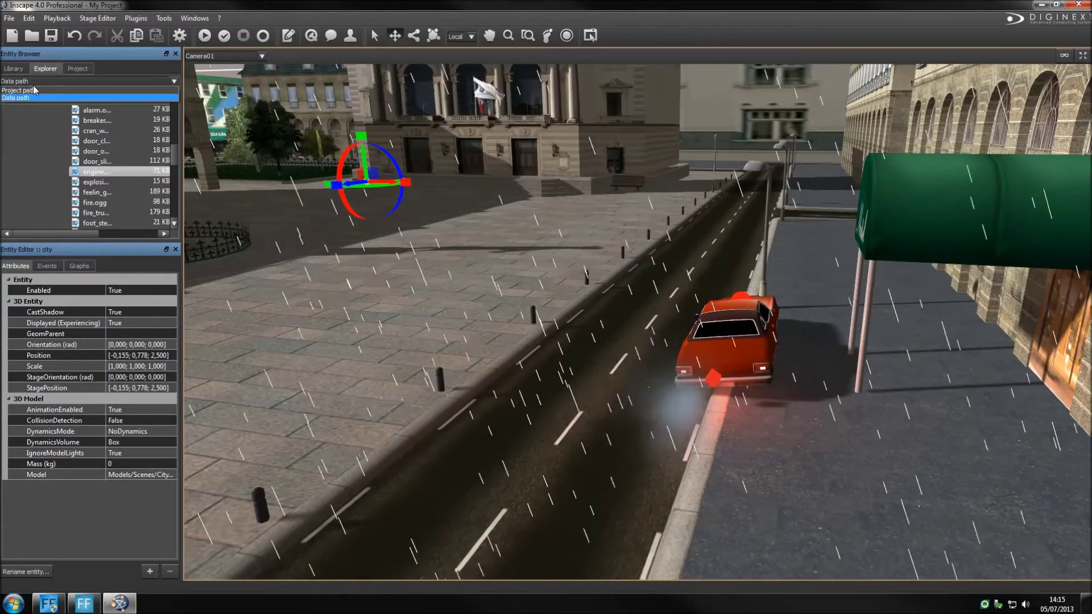
pyautogui.click(35, 90)
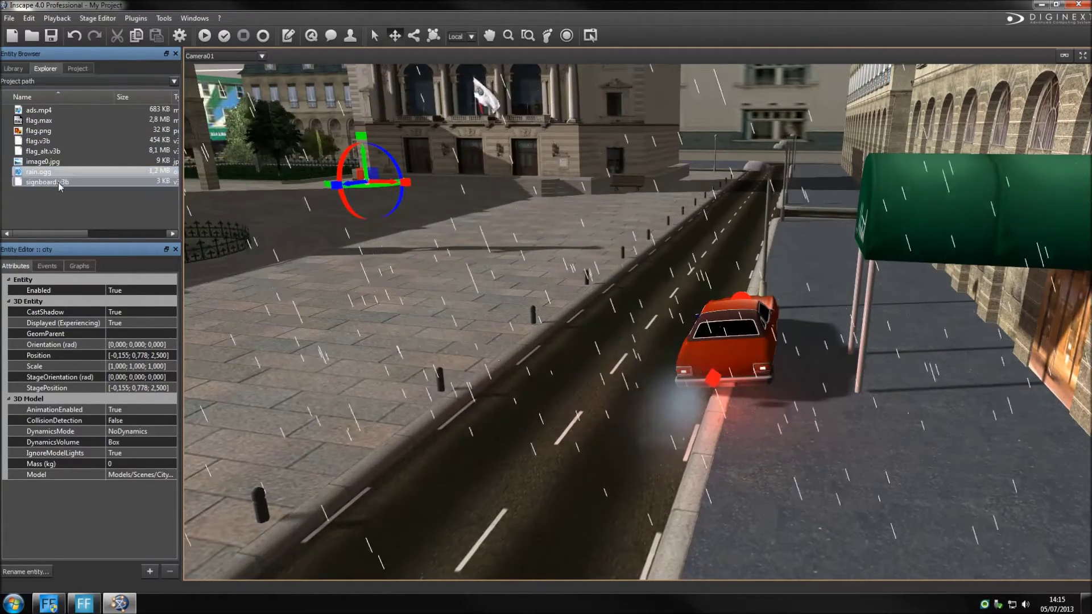
pyautogui.moveTo(58, 182)
pyautogui.mouseDown()
pyautogui.moveTo(381, 330)
pyautogui.moveTo(419, 331)
pyautogui.mouseUp()
pyautogui.click(450, 349)
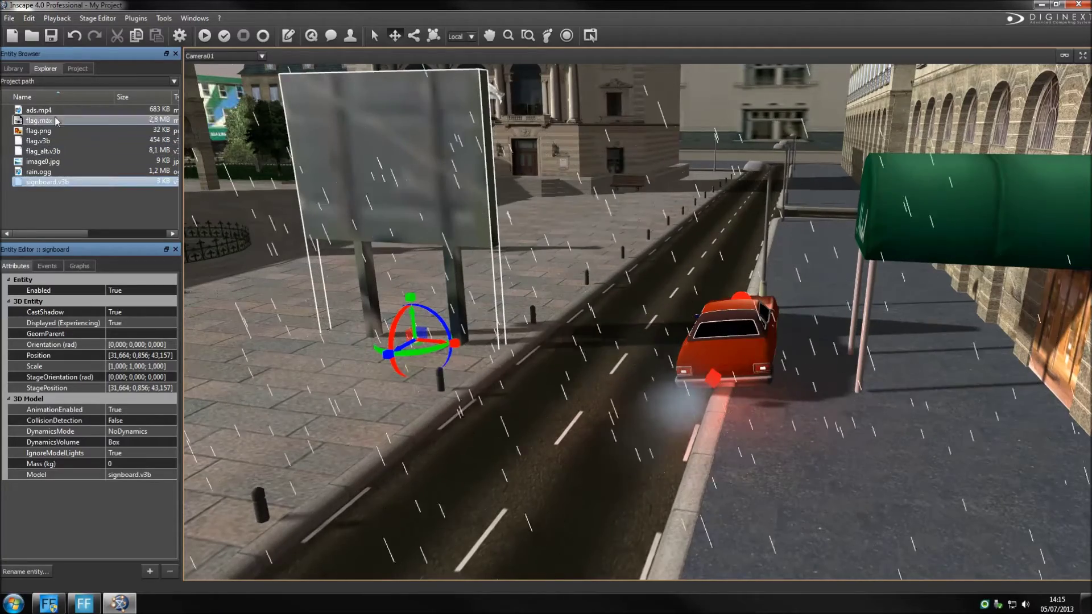
# Add ads.mp4 onto the signboard as a flat 2D video quad
pyautogui.moveTo(50, 112); pyautogui.dragTo(396, 162)
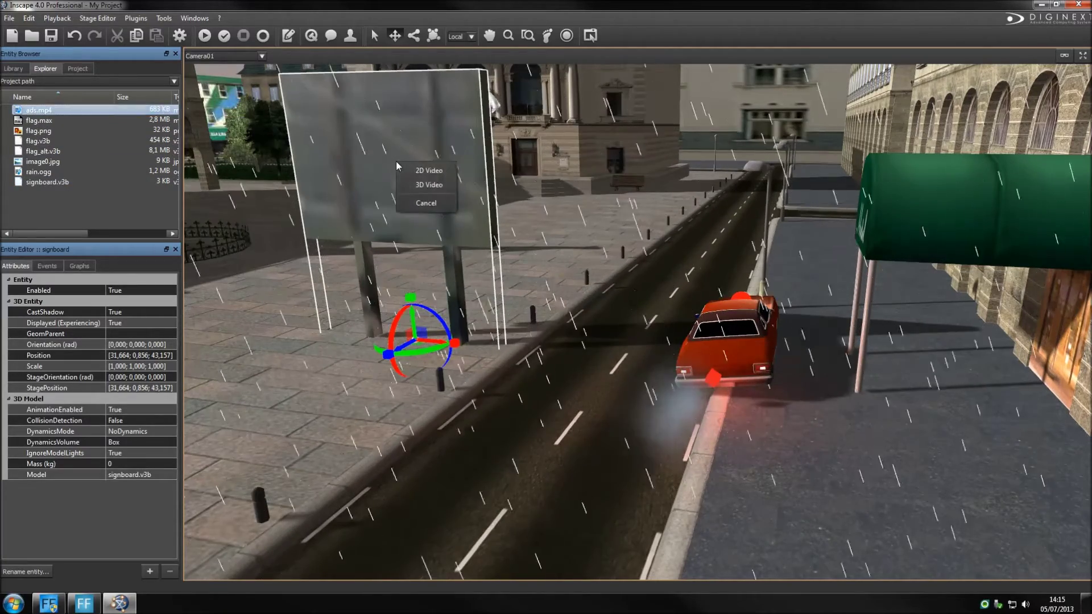
pyautogui.click(427, 184)
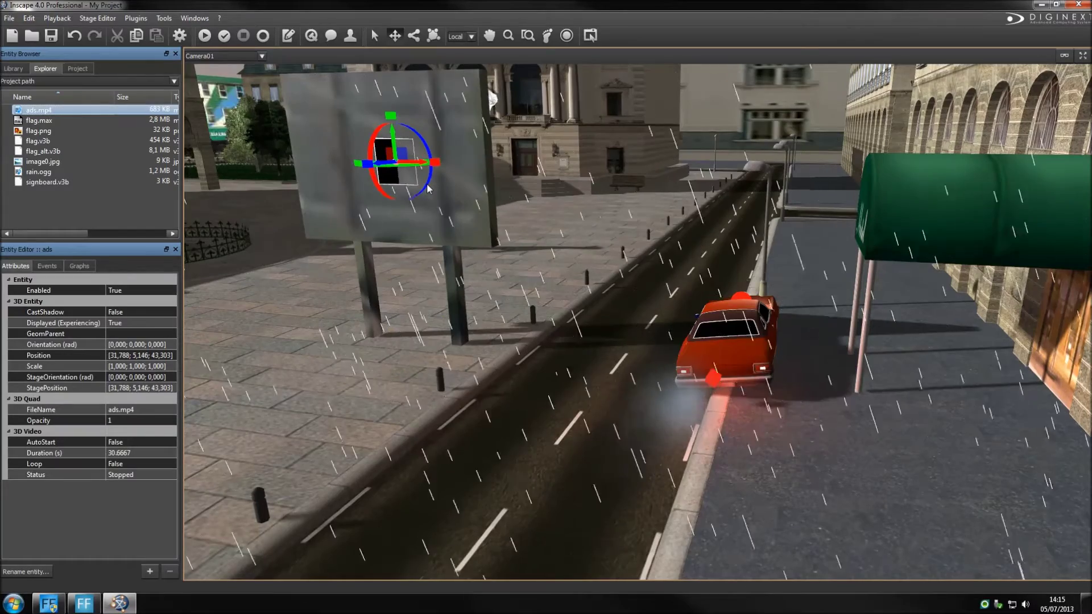
pyautogui.doubleClick(398, 160)
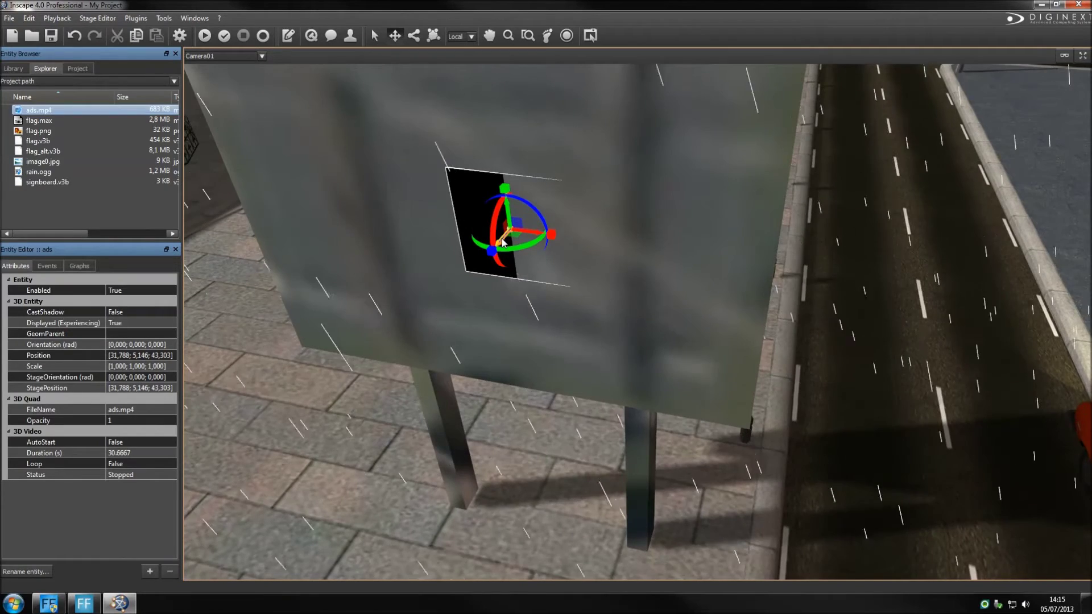
# Scale and shift the ads quad to fill the signboard panel, about 4.449 × 3.303
pyautogui.moveTo(503, 243); pyautogui.dragTo(1014, 261)
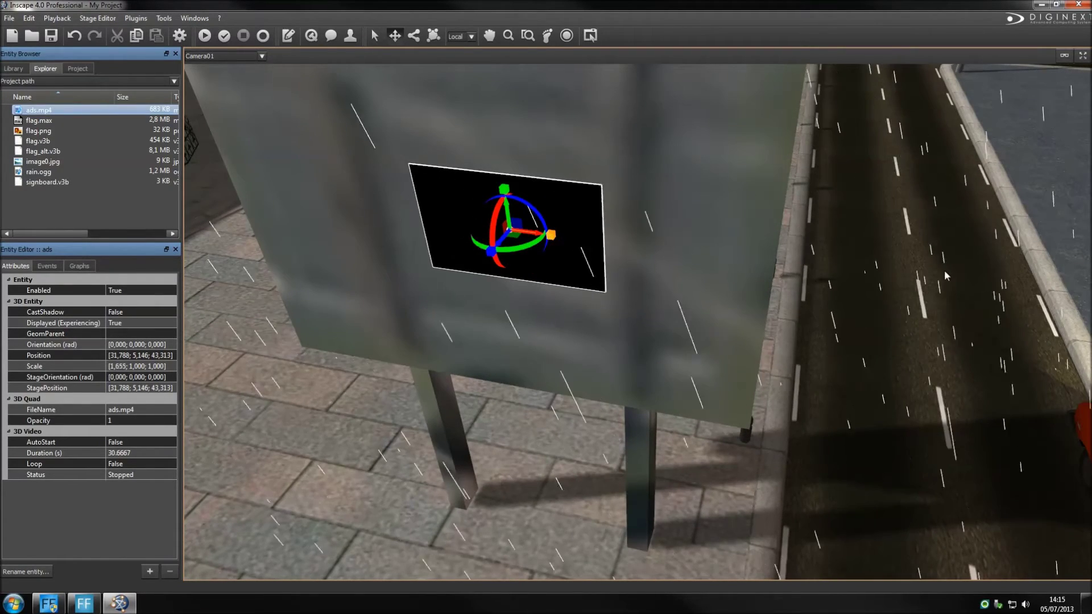
pyautogui.moveTo(551, 242); pyautogui.dragTo(739, 253)
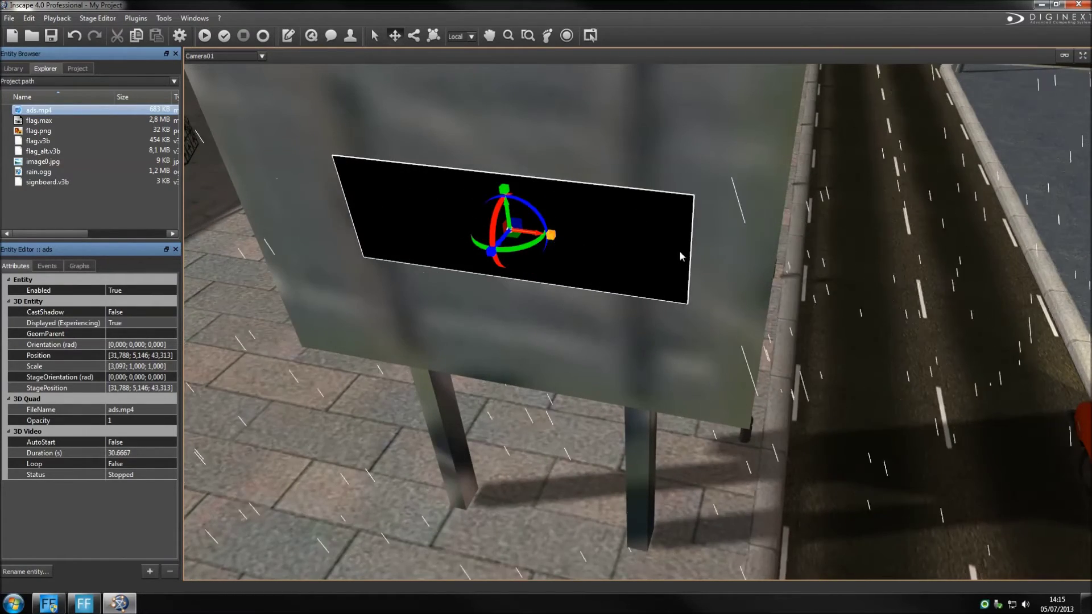
pyautogui.scroll(-5, 595, 243)
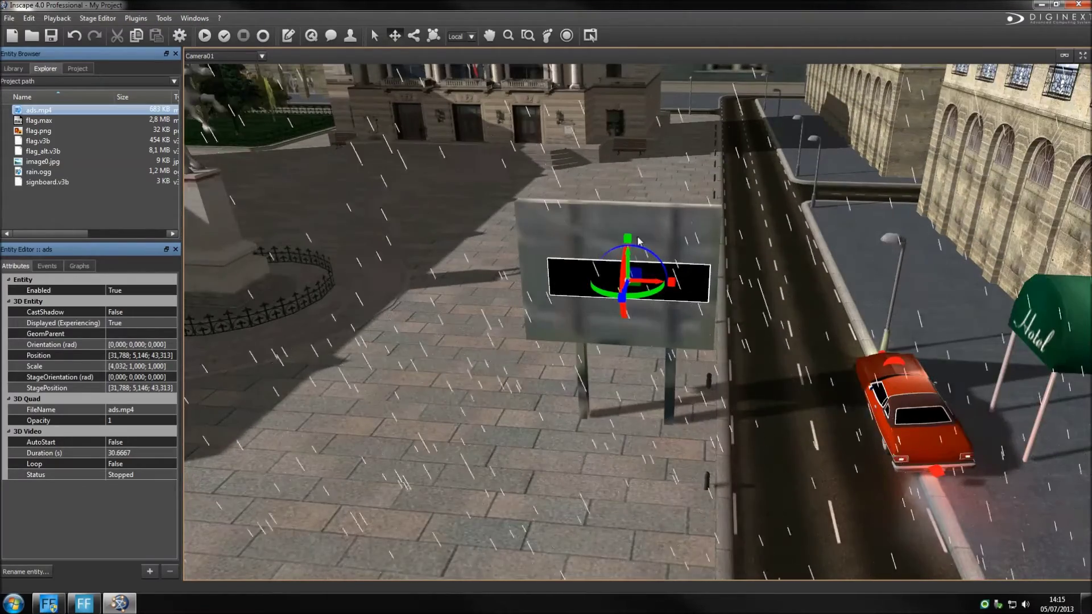
pyautogui.moveTo(622, 239); pyautogui.dragTo(647, 5)
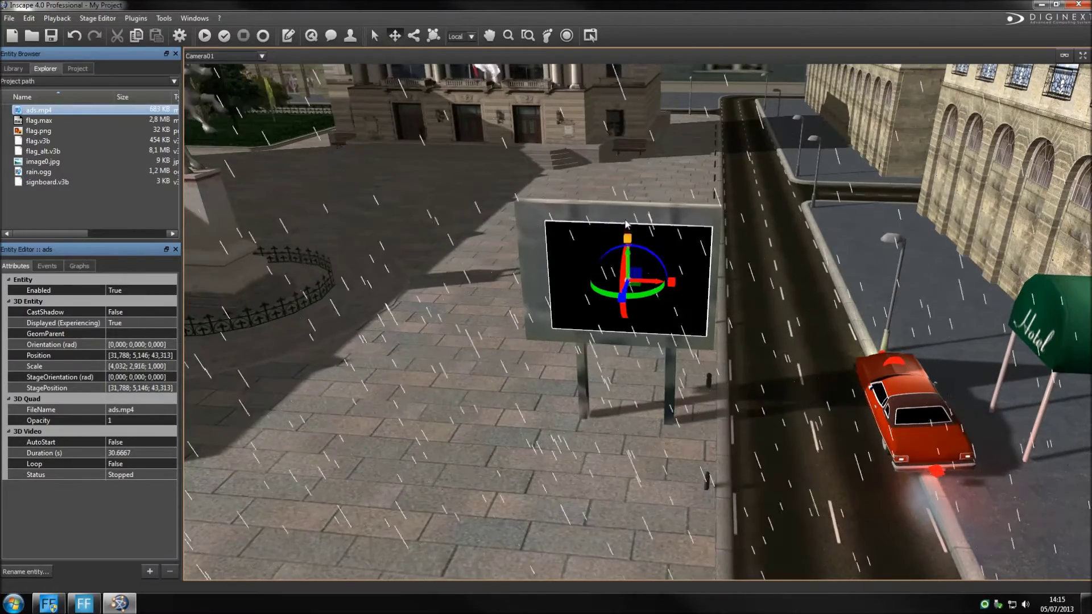
pyautogui.moveTo(626, 241); pyautogui.dragTo(628, 226)
pyautogui.moveTo(640, 275)
pyautogui.mouseDown()
pyautogui.moveTo(629, 275)
pyautogui.moveTo(677, 282)
pyautogui.mouseUp()
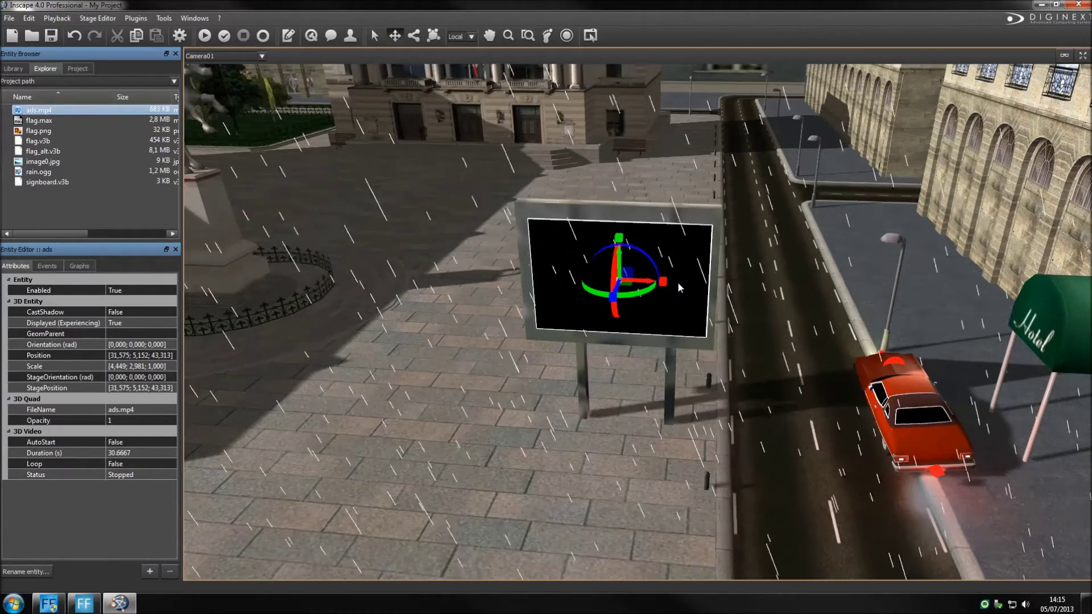
pyautogui.moveTo(619, 238); pyautogui.dragTo(617, 216)
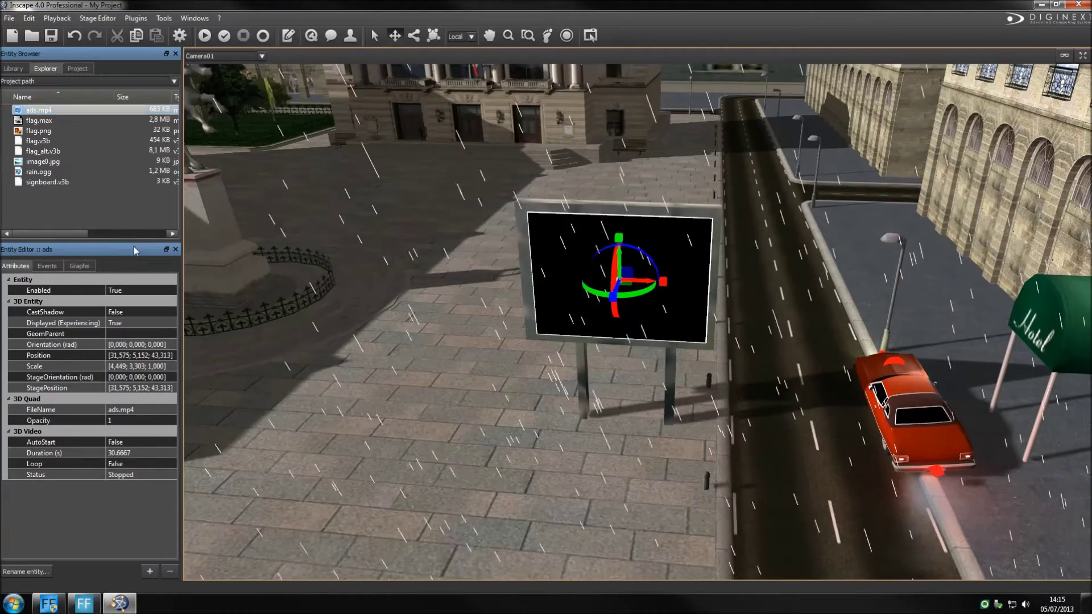
# Set the ads video's AutoStart and Loop to True and make the signboard its GeomParent
pyautogui.click(122, 442)
pyautogui.click(109, 442)
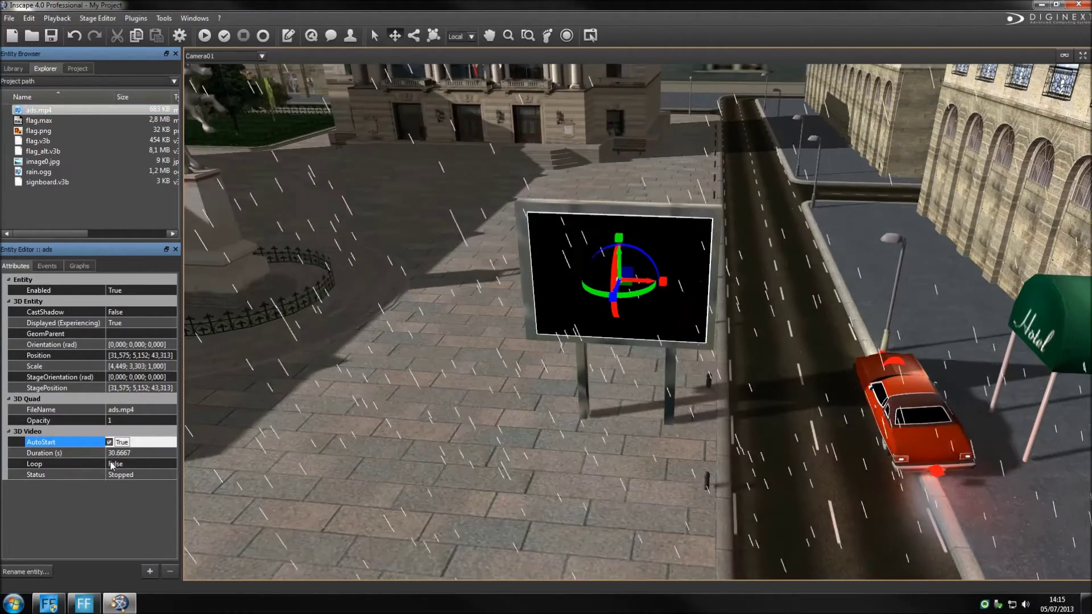
pyautogui.click(112, 465)
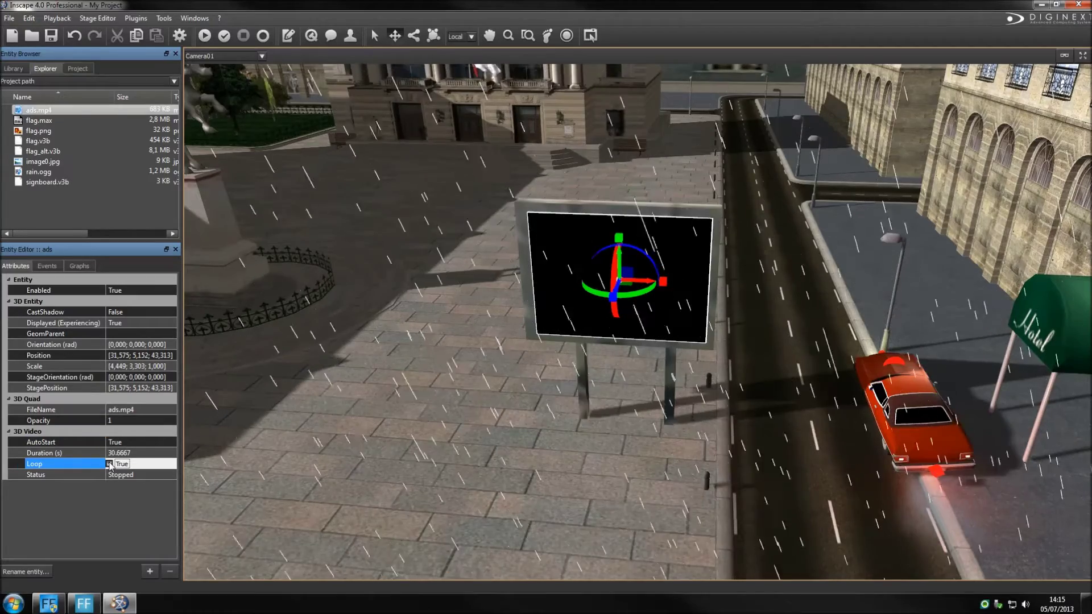
pyautogui.click(128, 335)
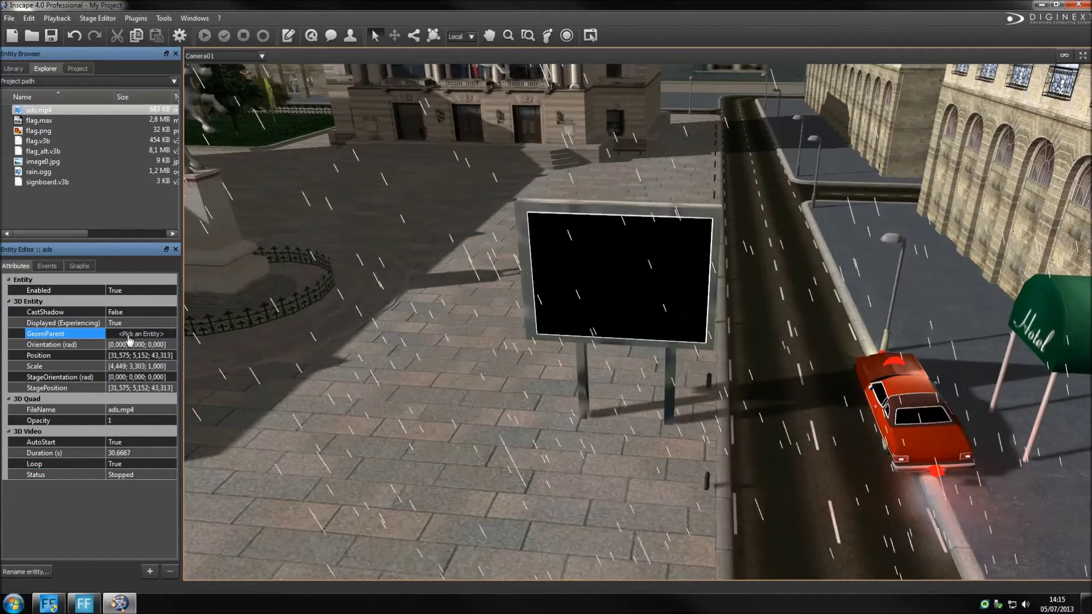
pyautogui.click(581, 212)
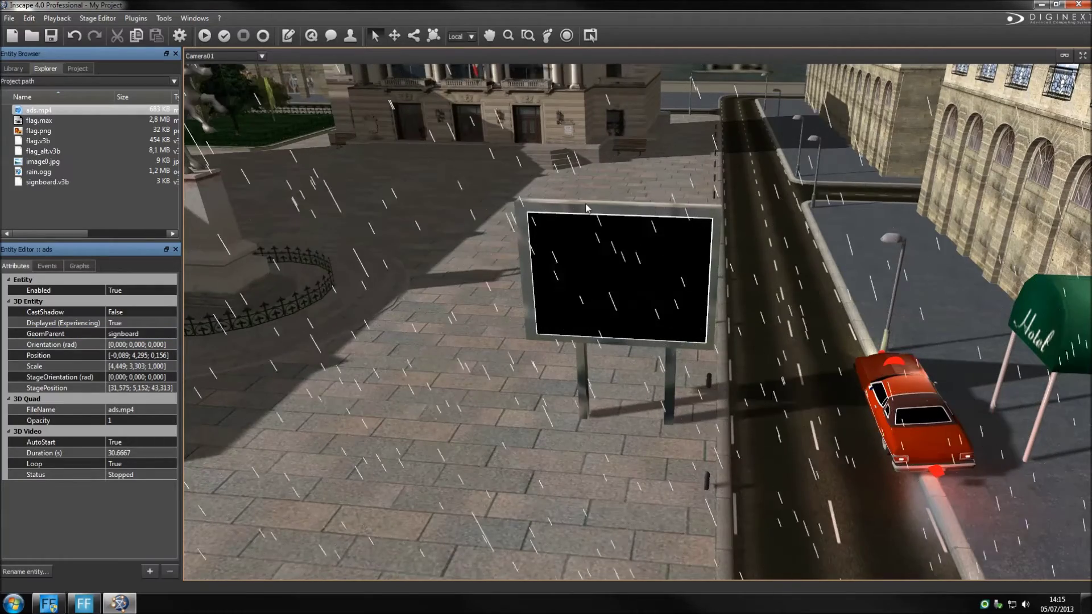
pyautogui.click(586, 207)
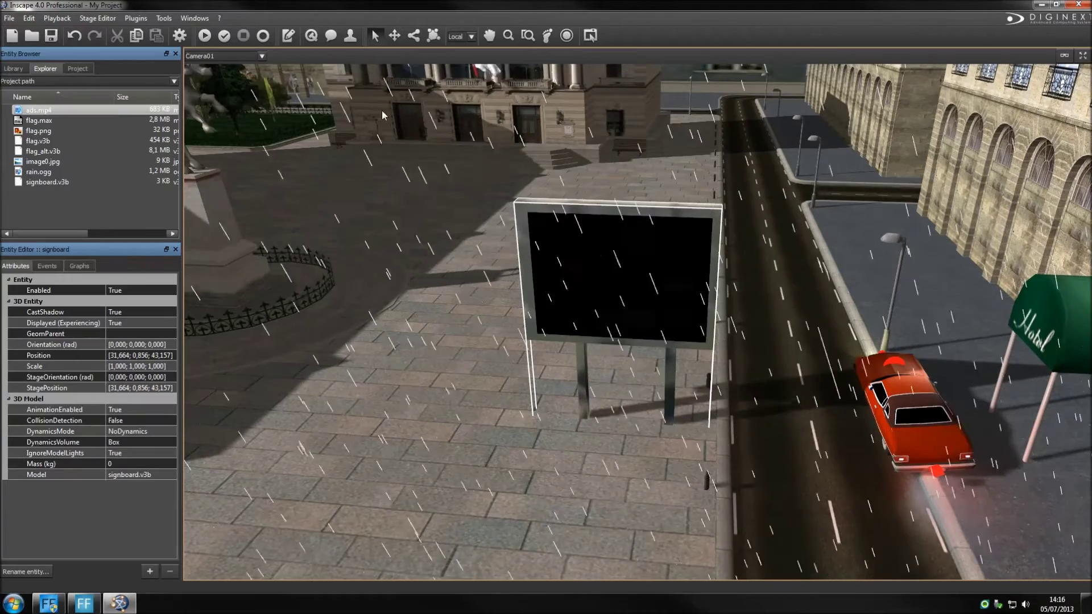
# Swing the view along the street and place the signboard beside the road near the red car, turned 0.882 rad
pyautogui.moveTo(681, 409)
pyautogui.mouseDown(button='middle')
pyautogui.moveTo(577, 414)
pyautogui.moveTo(523, 380)
pyautogui.mouseUp(button='middle')
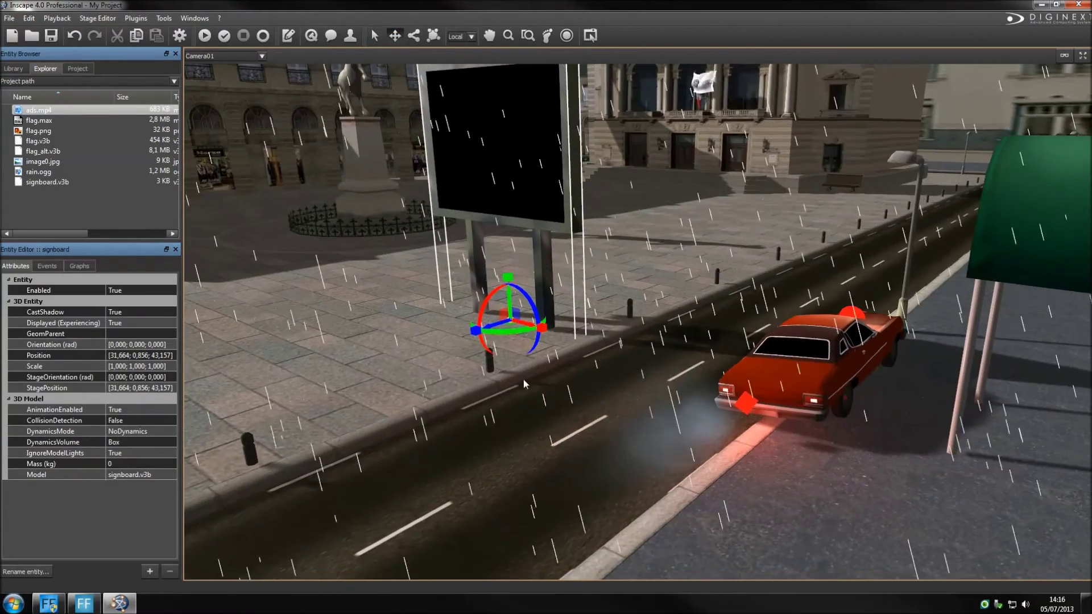
pyautogui.moveTo(510, 327)
pyautogui.mouseDown()
pyautogui.moveTo(391, 385)
pyautogui.moveTo(437, 389)
pyautogui.mouseUp()
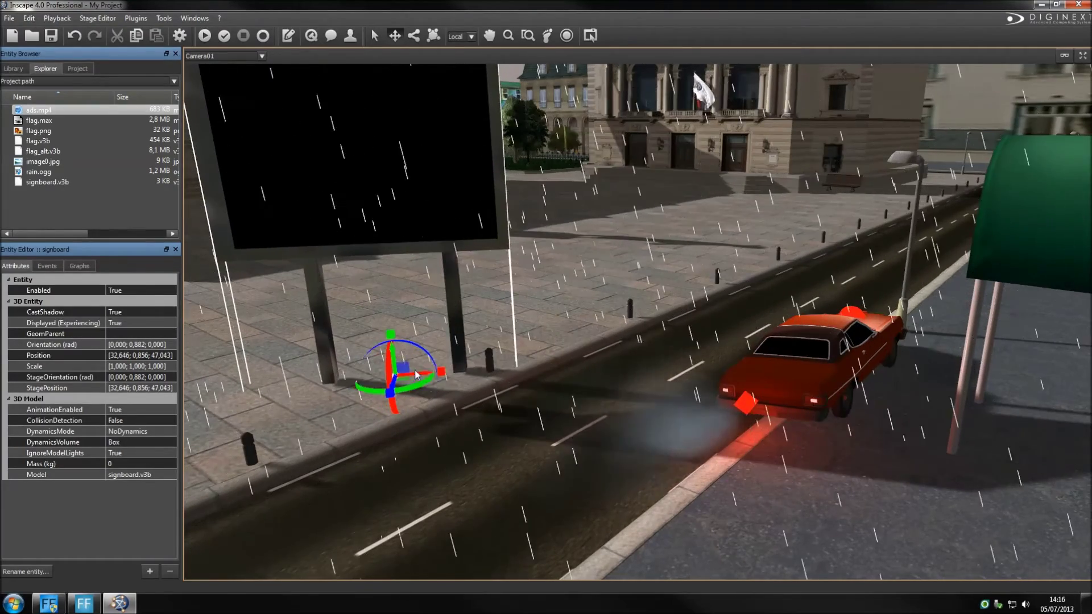
pyautogui.moveTo(406, 383); pyautogui.dragTo(370, 335)
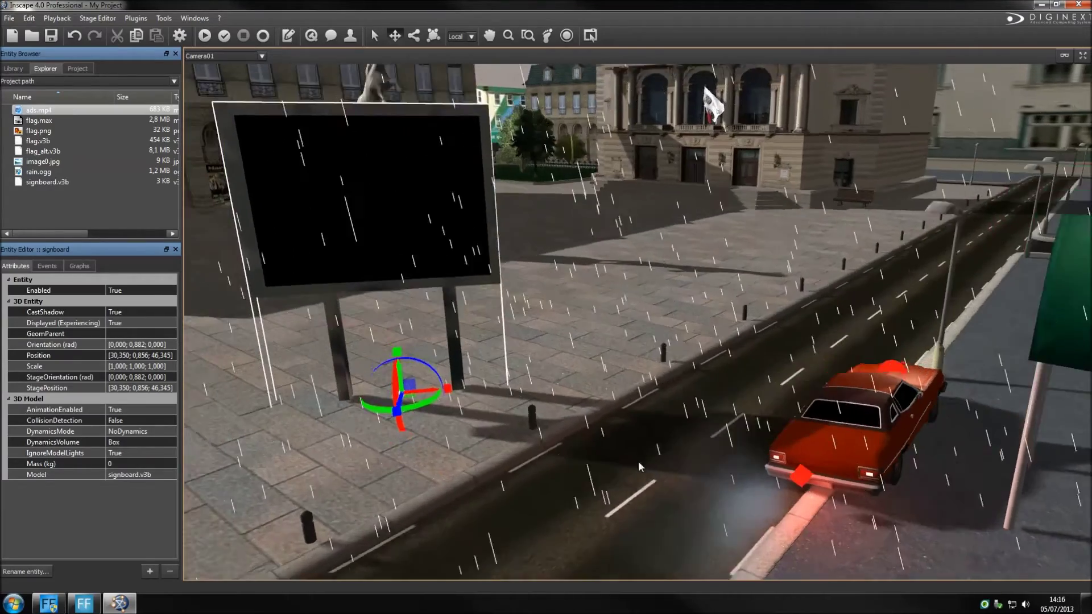
pyautogui.moveTo(370, 335)
pyautogui.mouseDown(button='middle')
pyautogui.moveTo(605, 447)
pyautogui.moveTo(579, 401)
pyautogui.mouseUp(button='middle')
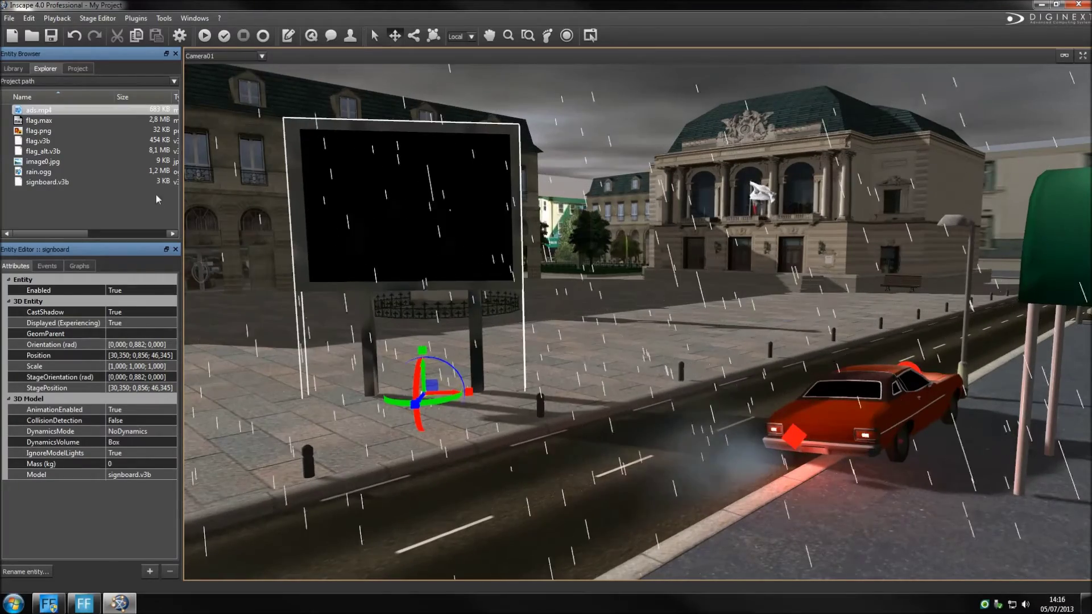
# Set Camera01's FarAuto and NearAuto to False and move it closer behind the red car
pyautogui.click(77, 69)
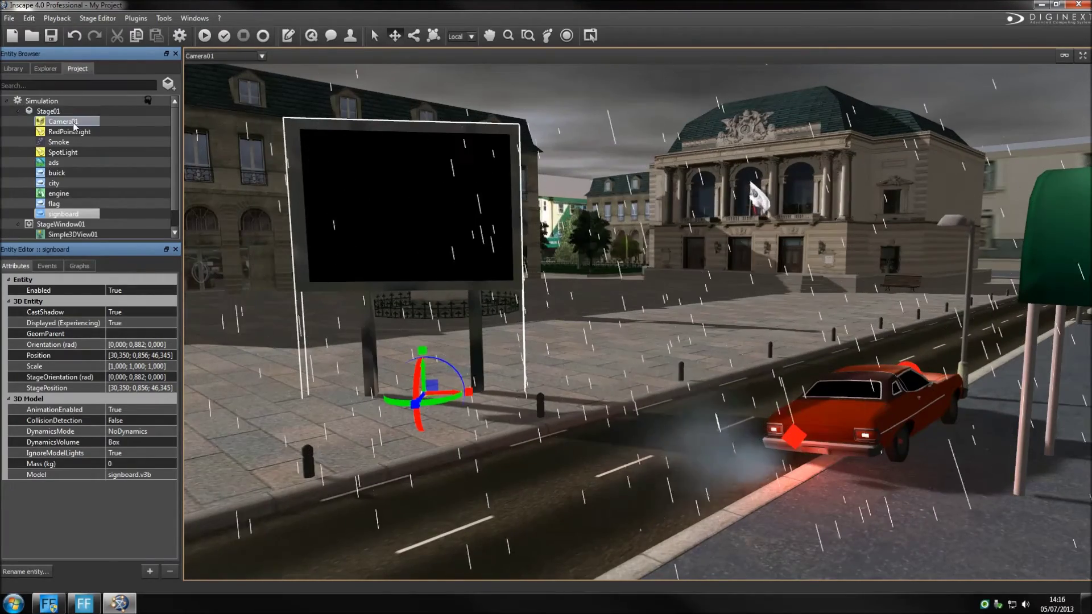
pyautogui.click(74, 123)
pyautogui.click(109, 431)
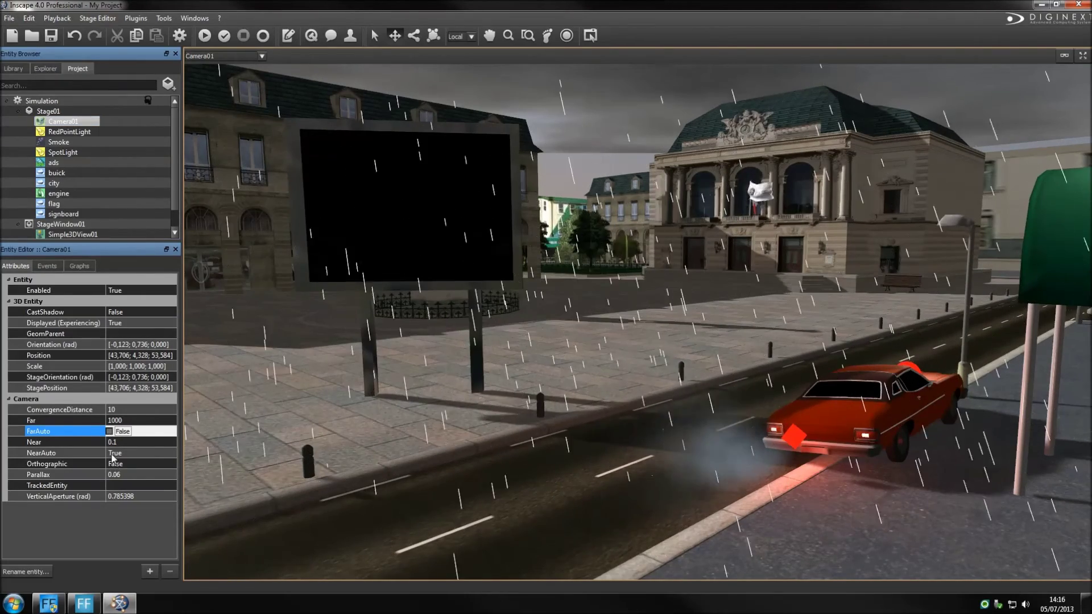
pyautogui.click(109, 453)
pyautogui.moveTo(619, 421)
pyautogui.mouseDown()
pyautogui.moveTo(566, 390)
pyautogui.moveTo(556, 426)
pyautogui.mouseUp()
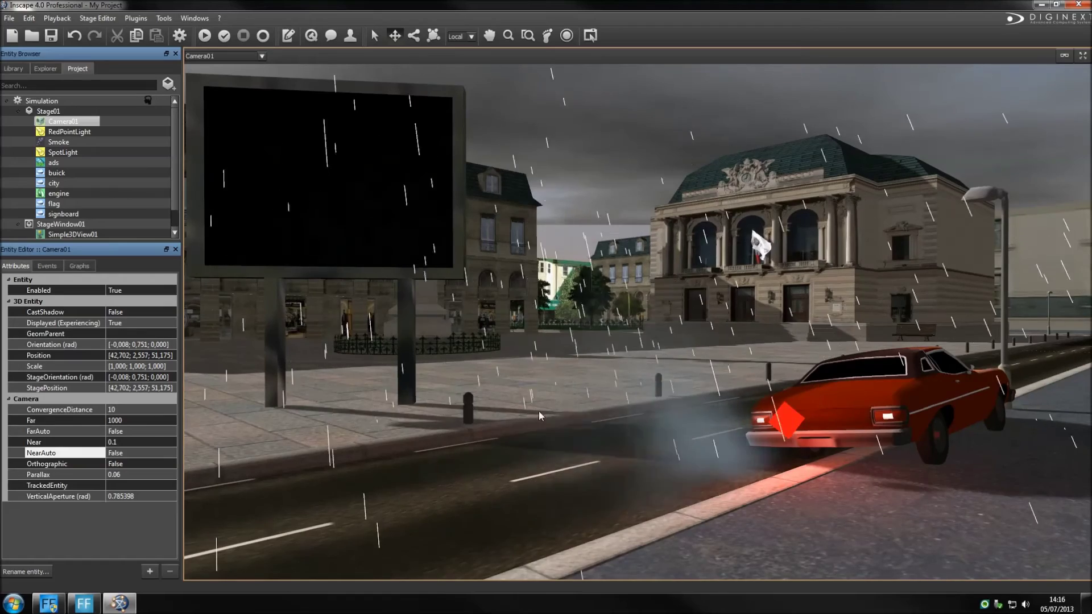
# Add a DepthOfFieldPostEffect from the Post Effects library into the scene
pyautogui.click(16, 69)
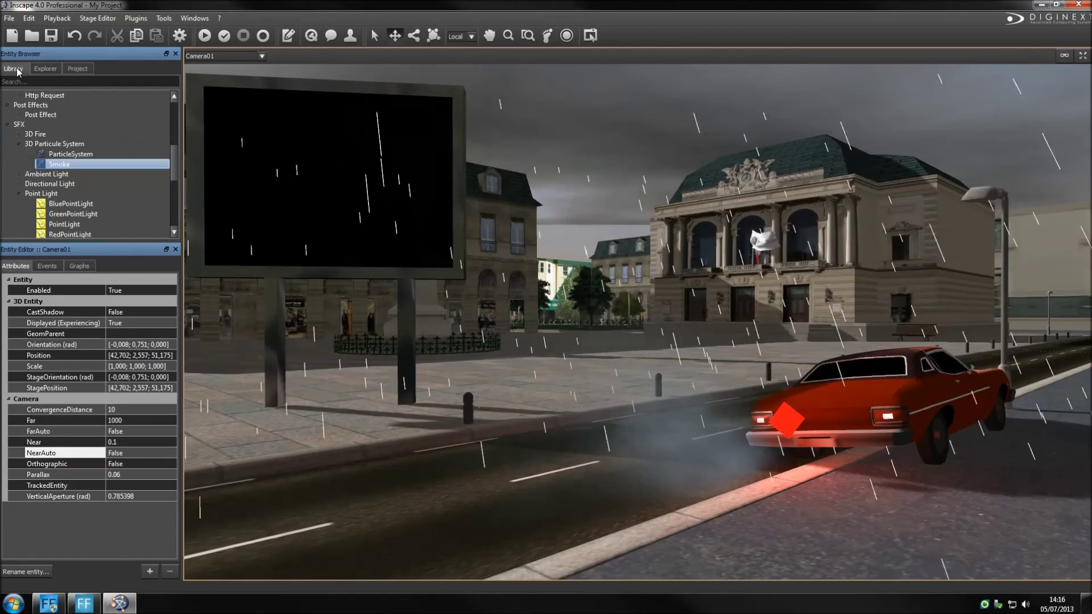
pyautogui.click(17, 115)
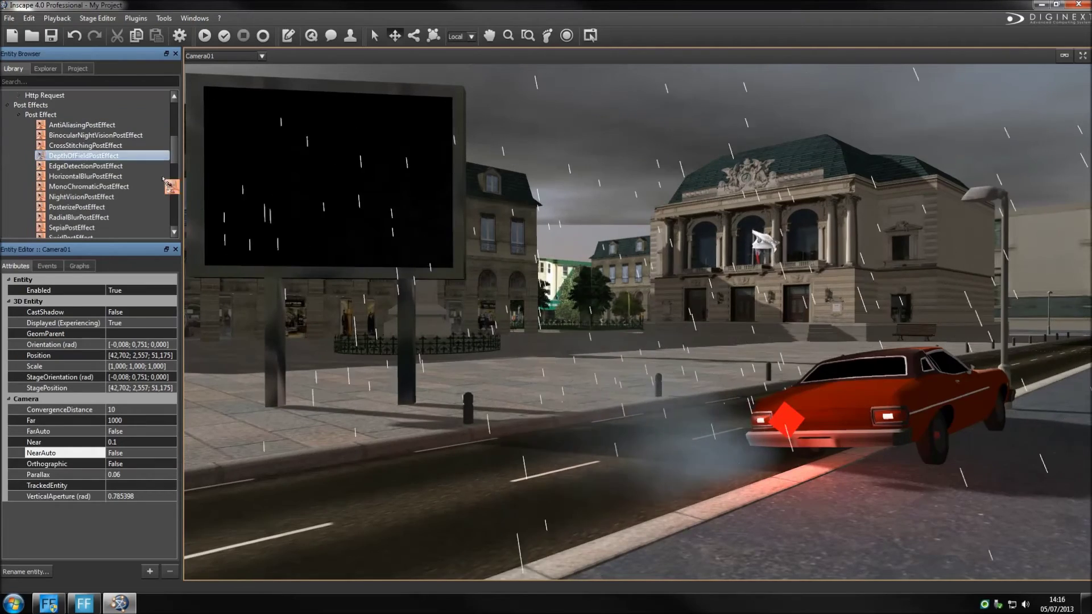
pyautogui.moveTo(584, 357); pyautogui.dragTo(584, 357)
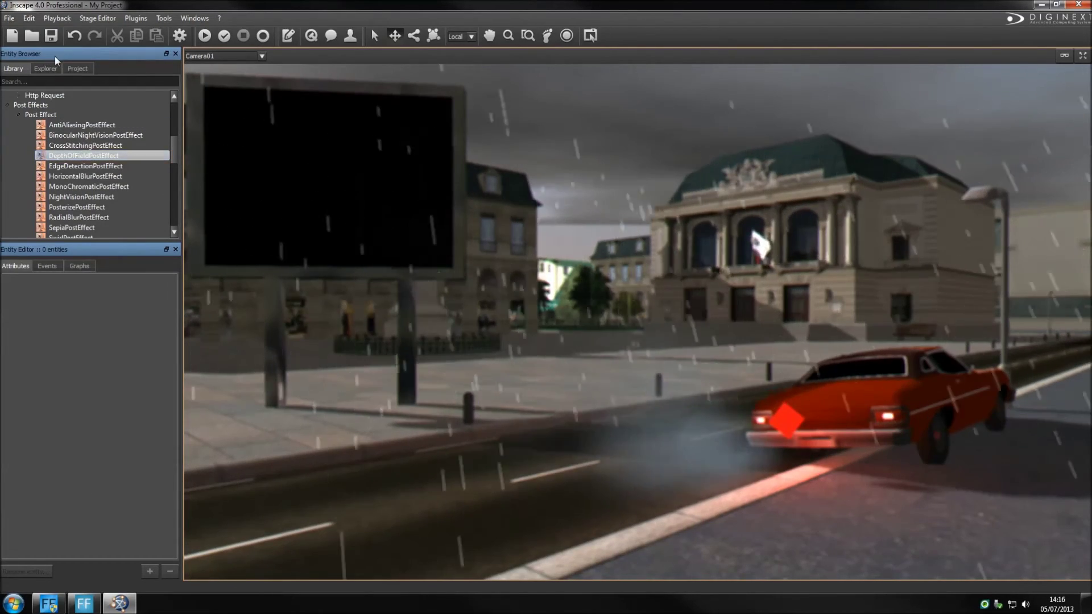
# Give the depth-of-field effect uVrZFar 1000 and uVrZNear 0.1, and adjust its FocalDepth
pyautogui.click(78, 68)
pyautogui.click(69, 142)
pyautogui.click(94, 131)
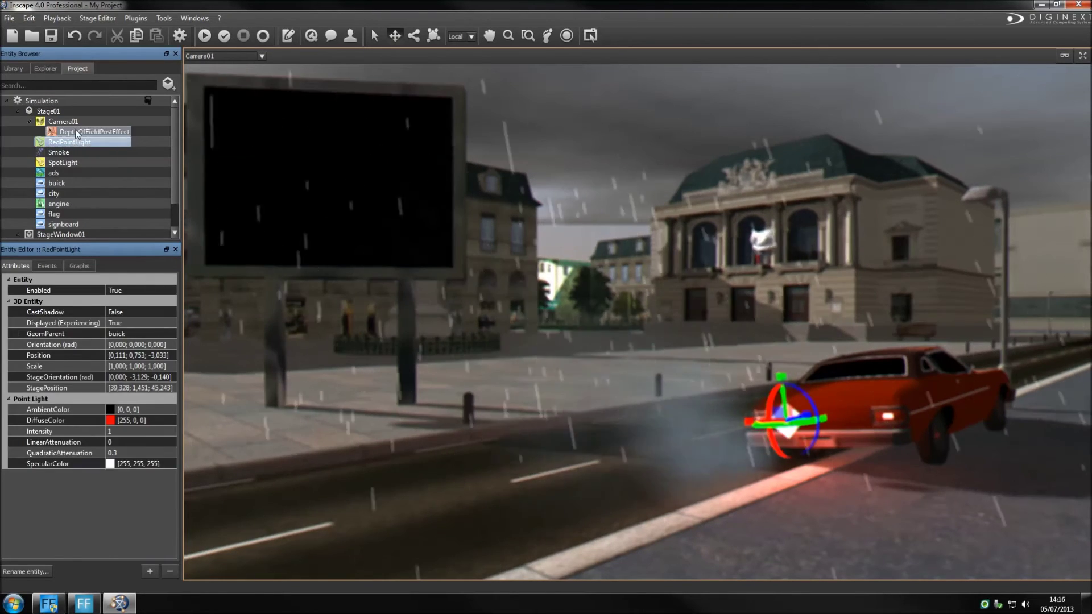
pyautogui.click(97, 387)
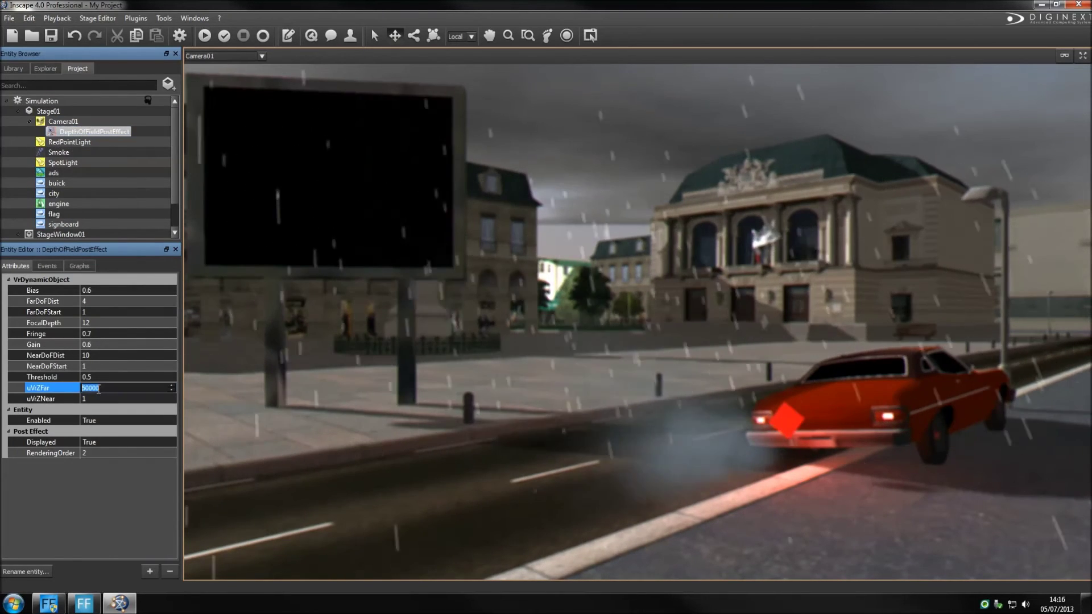
pyautogui.write('1000')
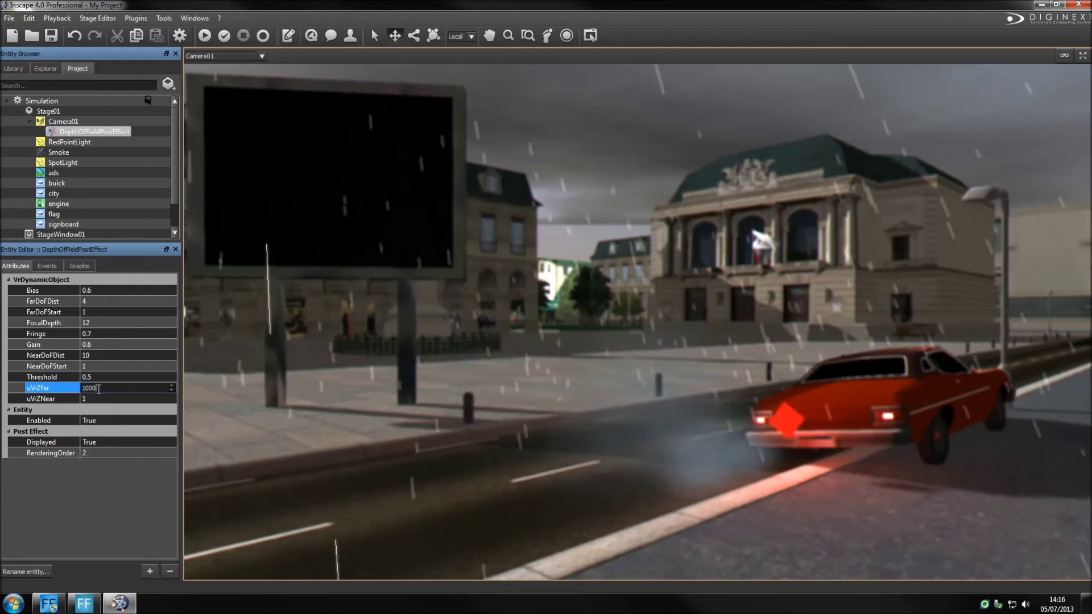
pyautogui.press('Tab')
pyautogui.write('0,1')
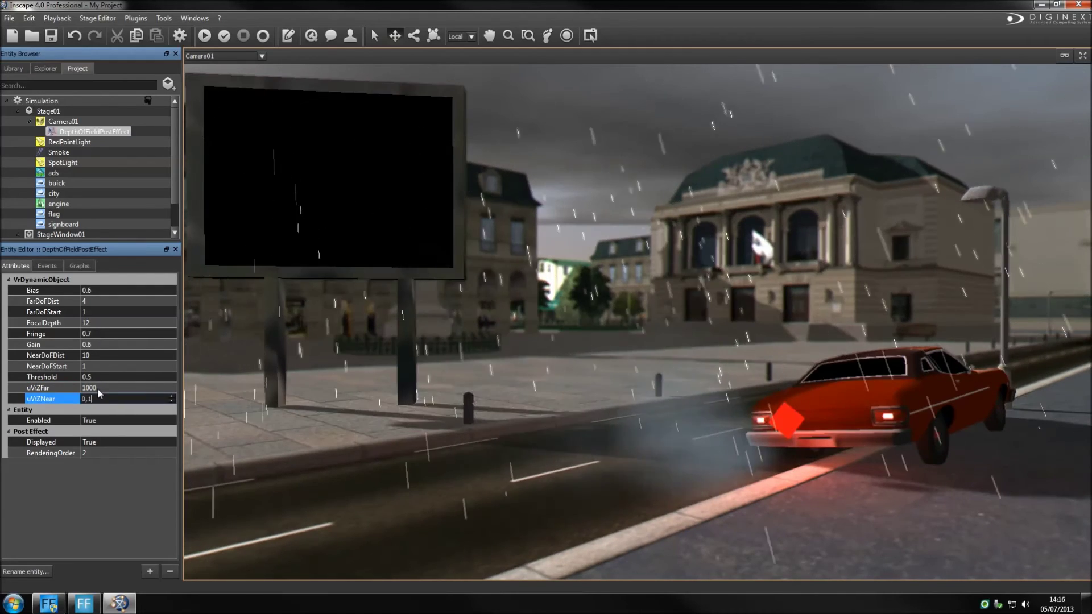
pyautogui.click(104, 321)
pyautogui.scroll(4, 105, 321)
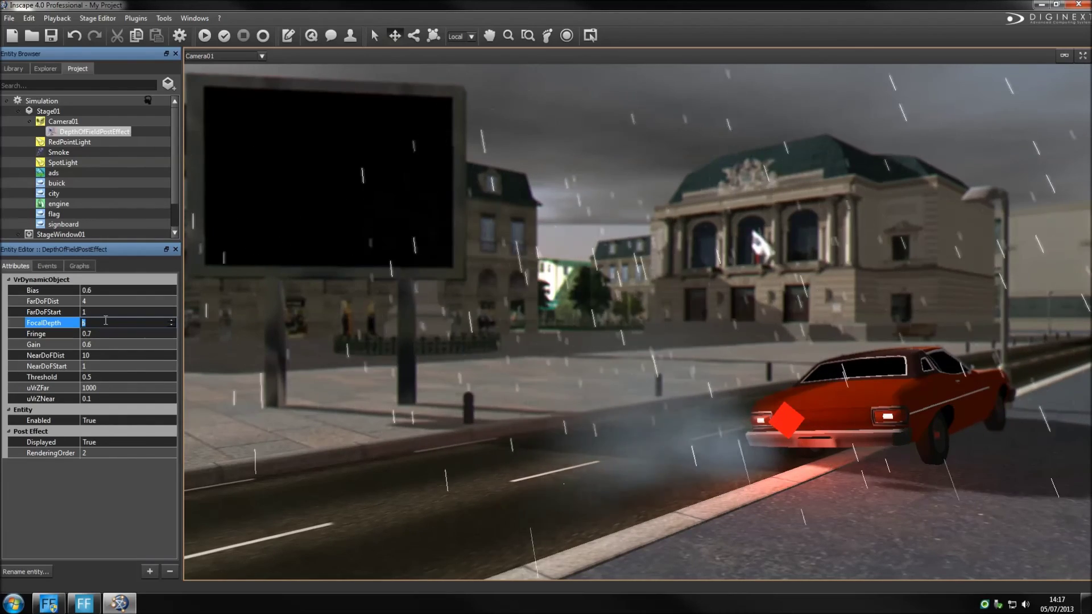
# Play the simulation to preview the rainy street with the video billboard
pyautogui.click(205, 36)
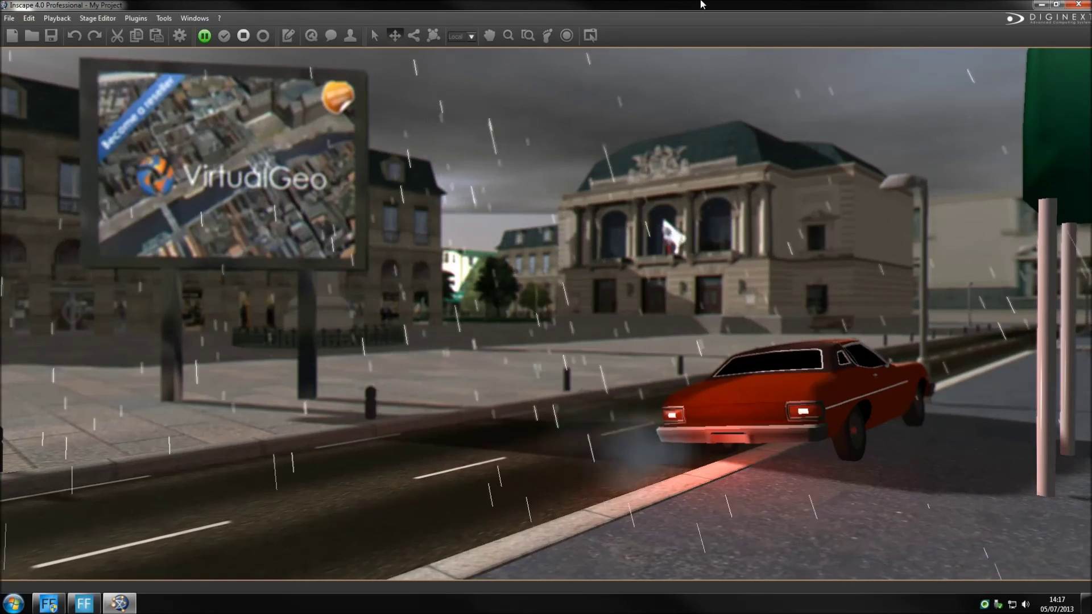